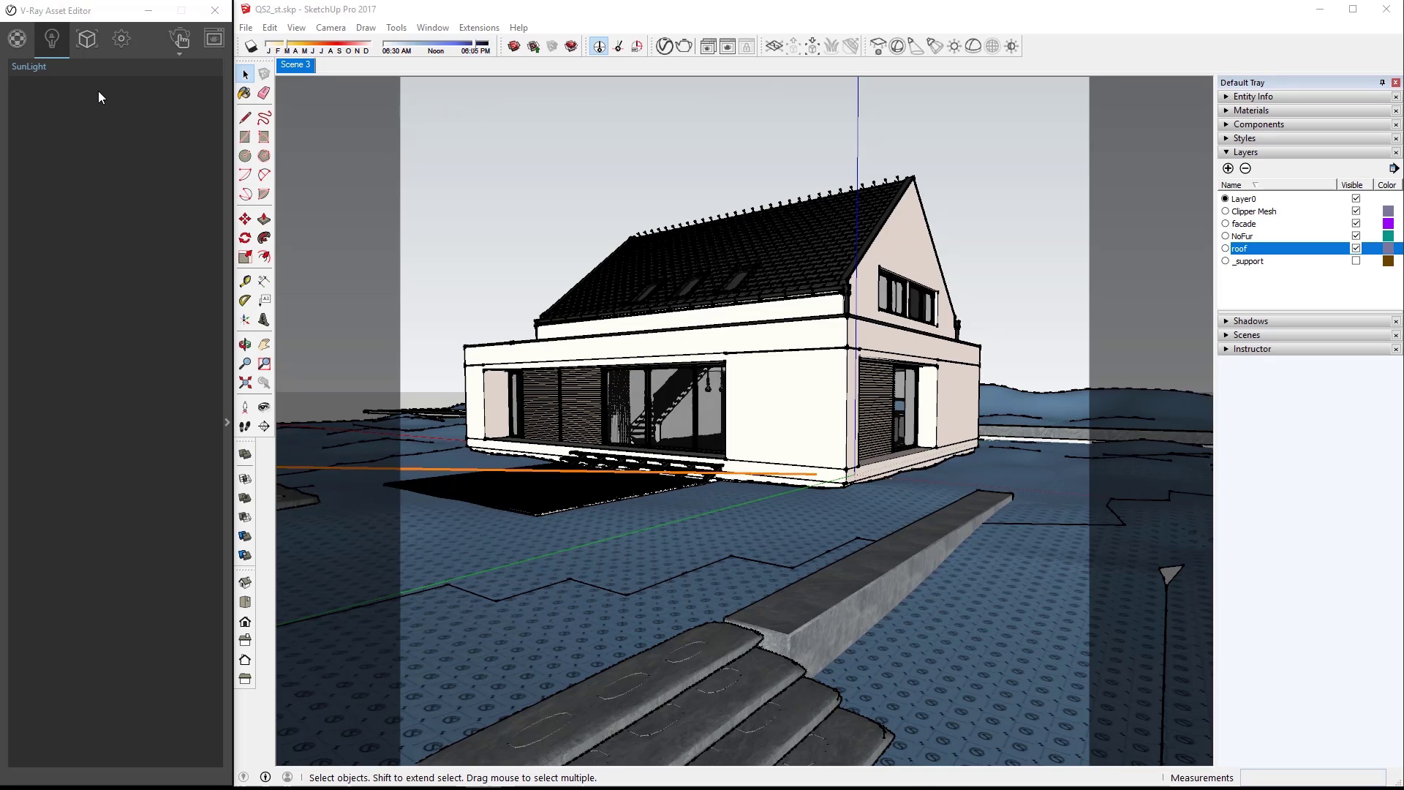
Step: Enable Material Override in the V-Ray render settings
{"action": "left_click", "coordinate": [121, 41]}
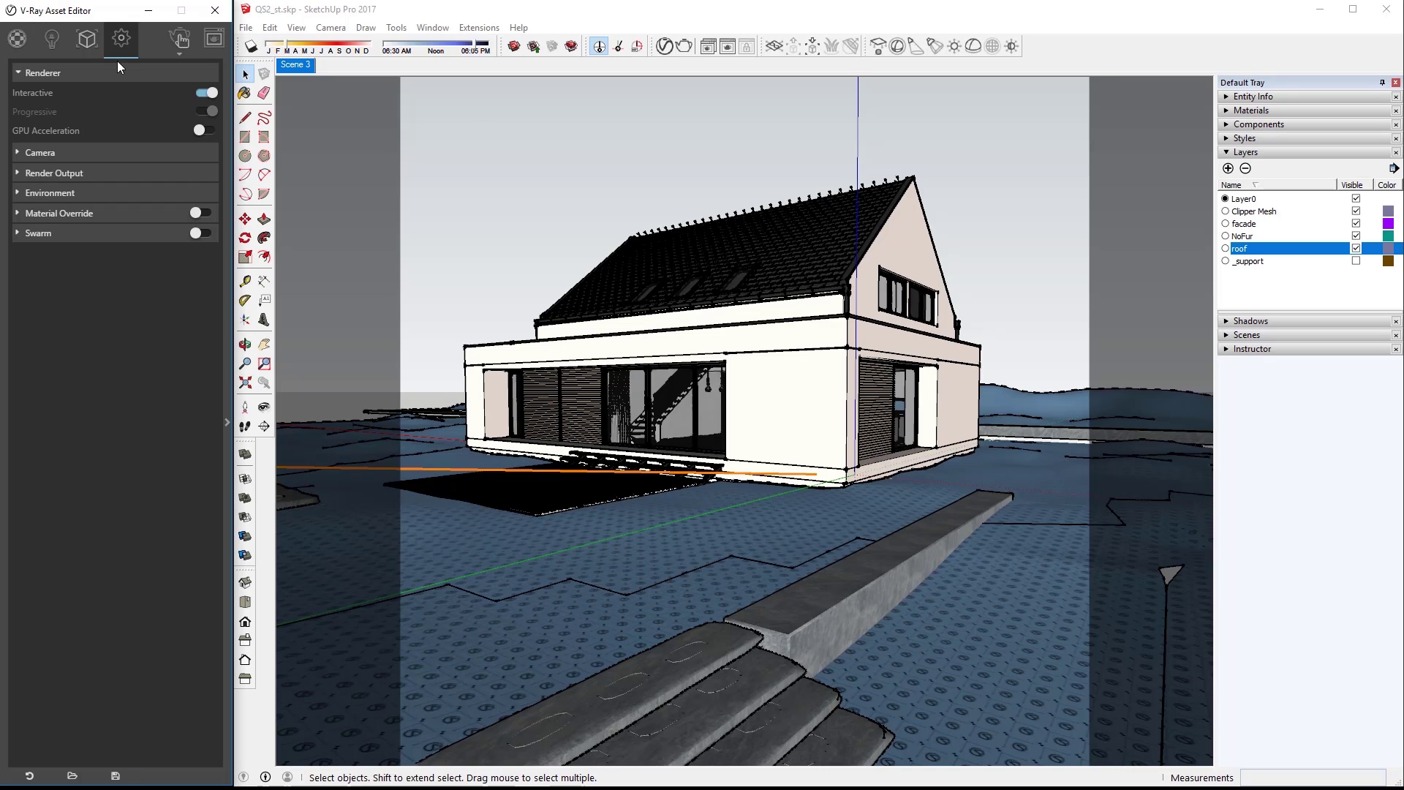
{"action": "left_click", "coordinate": [116, 212]}
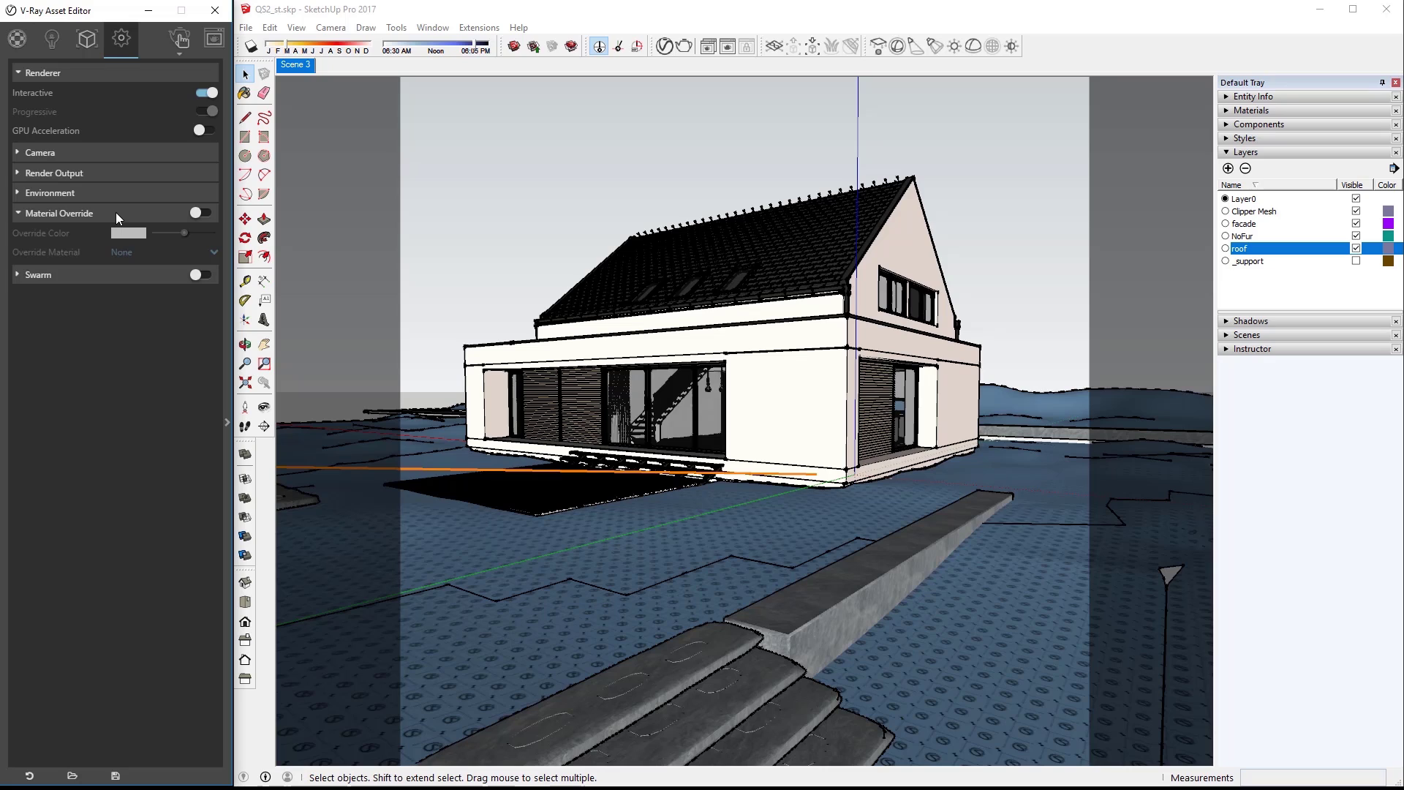
{"action": "left_click", "coordinate": [207, 212]}
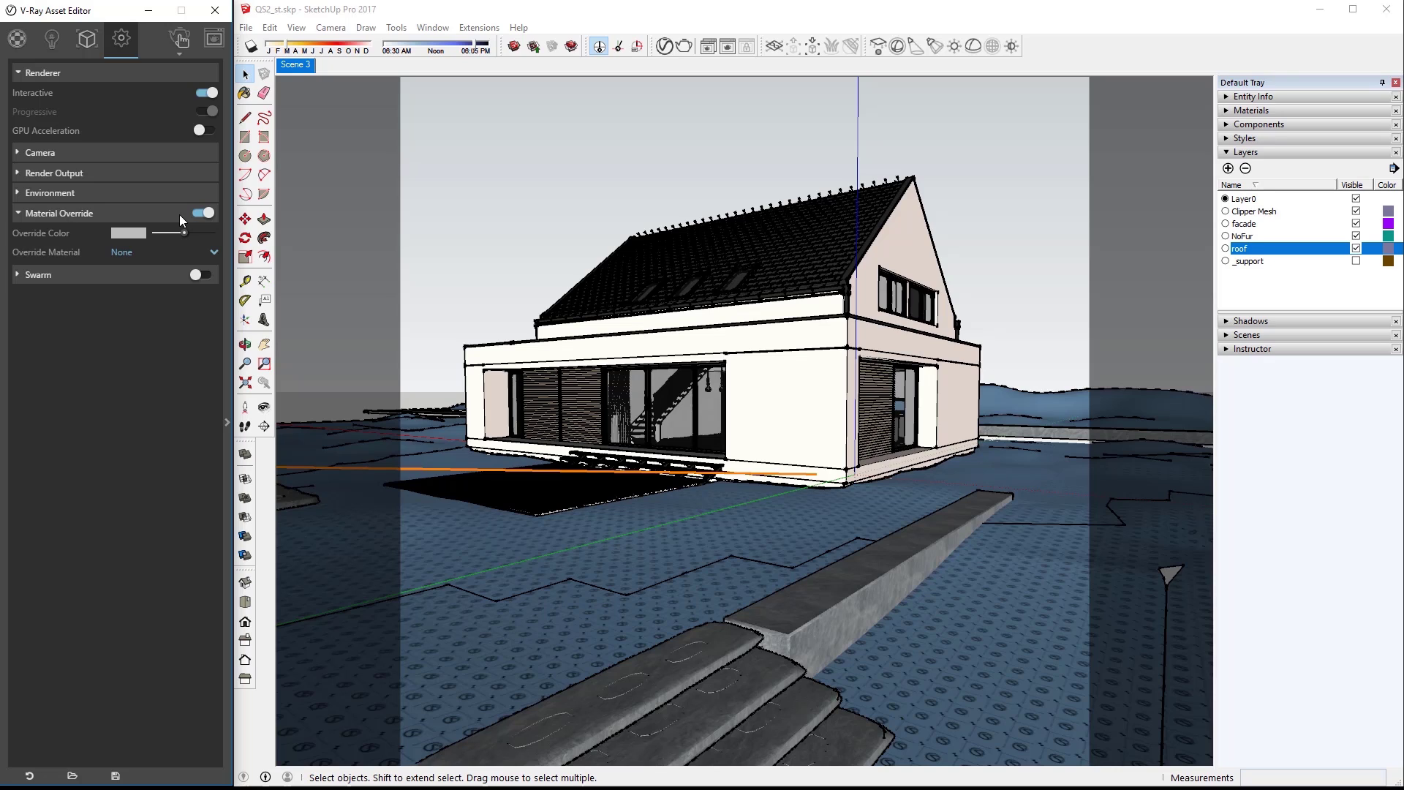
{"action": "left_click", "coordinate": [180, 214]}
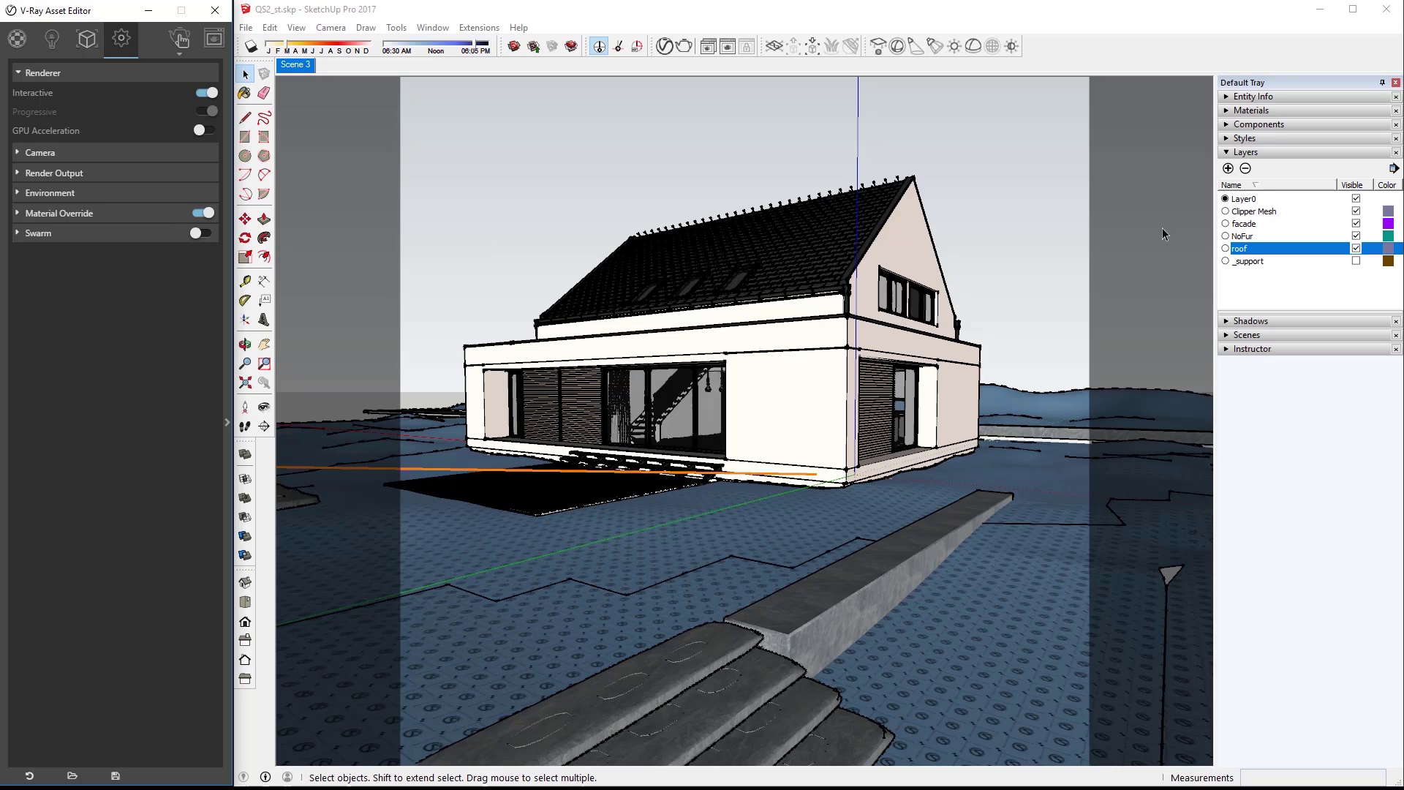
Step: Hide the roof and facade layers
{"action": "left_click", "coordinate": [1356, 248]}
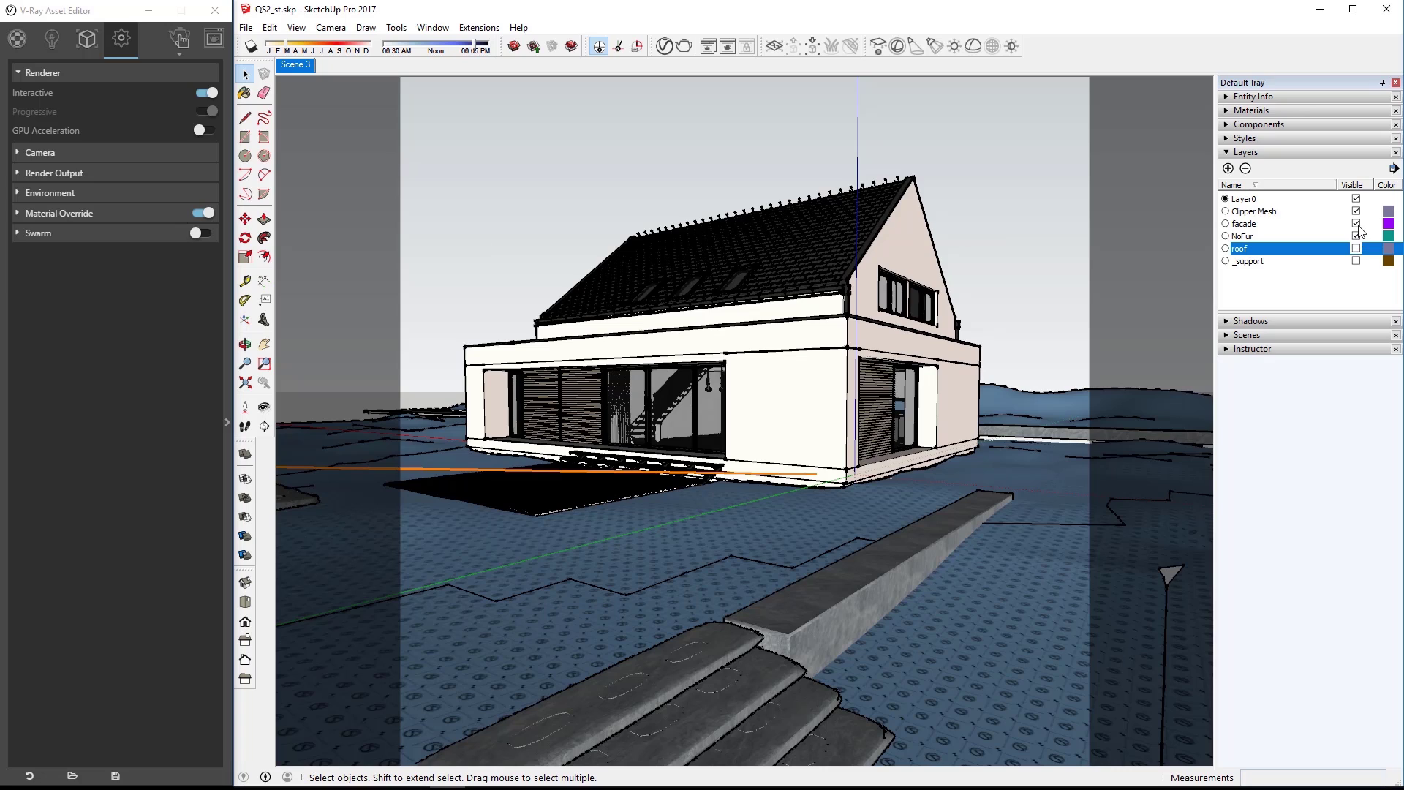
{"action": "left_click", "coordinate": [1357, 224]}
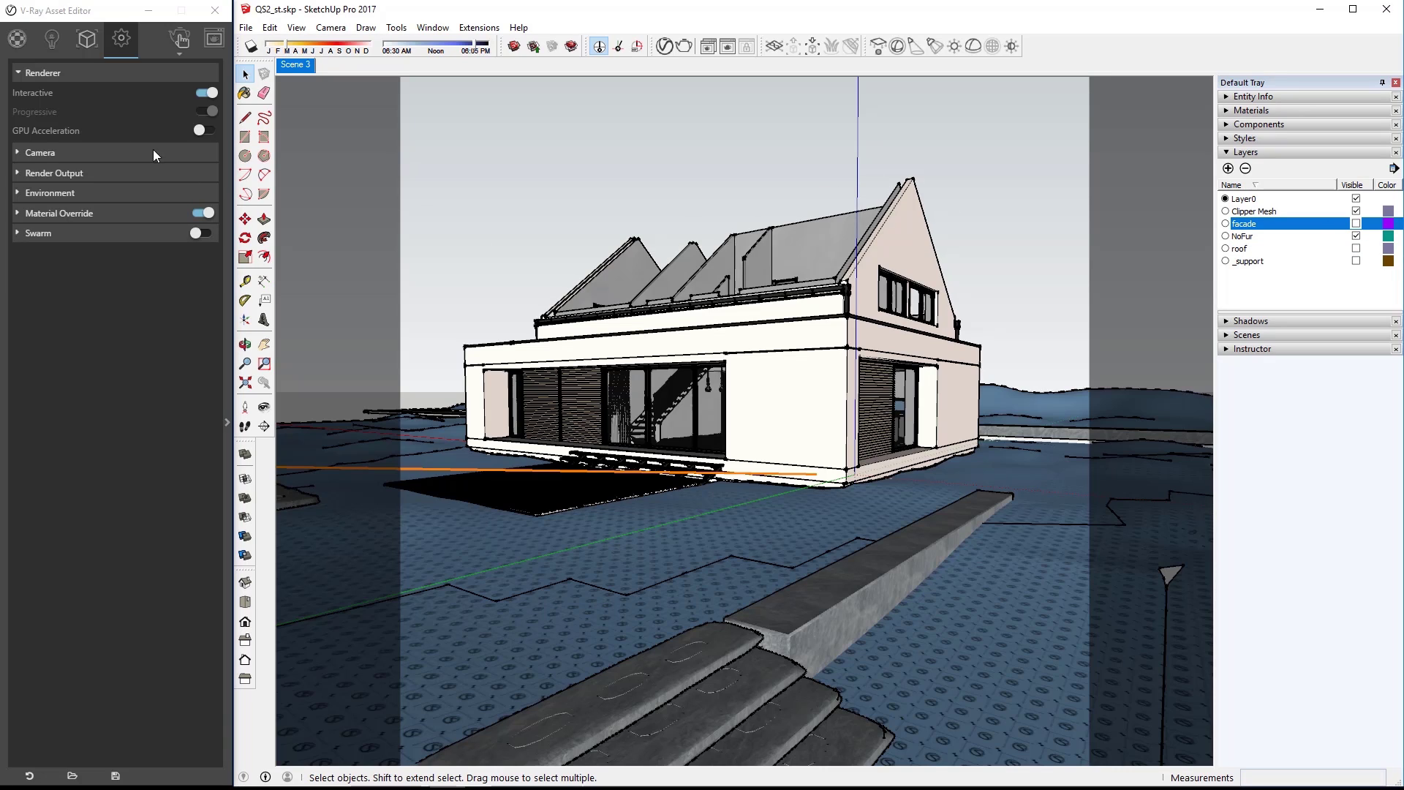
{"action": "left_click", "coordinate": [52, 42]}
Step: Start an Interactive V-Ray render, then shift the shadow date toward September and adjust the time for longer shadows
{"action": "left_click", "coordinate": [179, 54]}
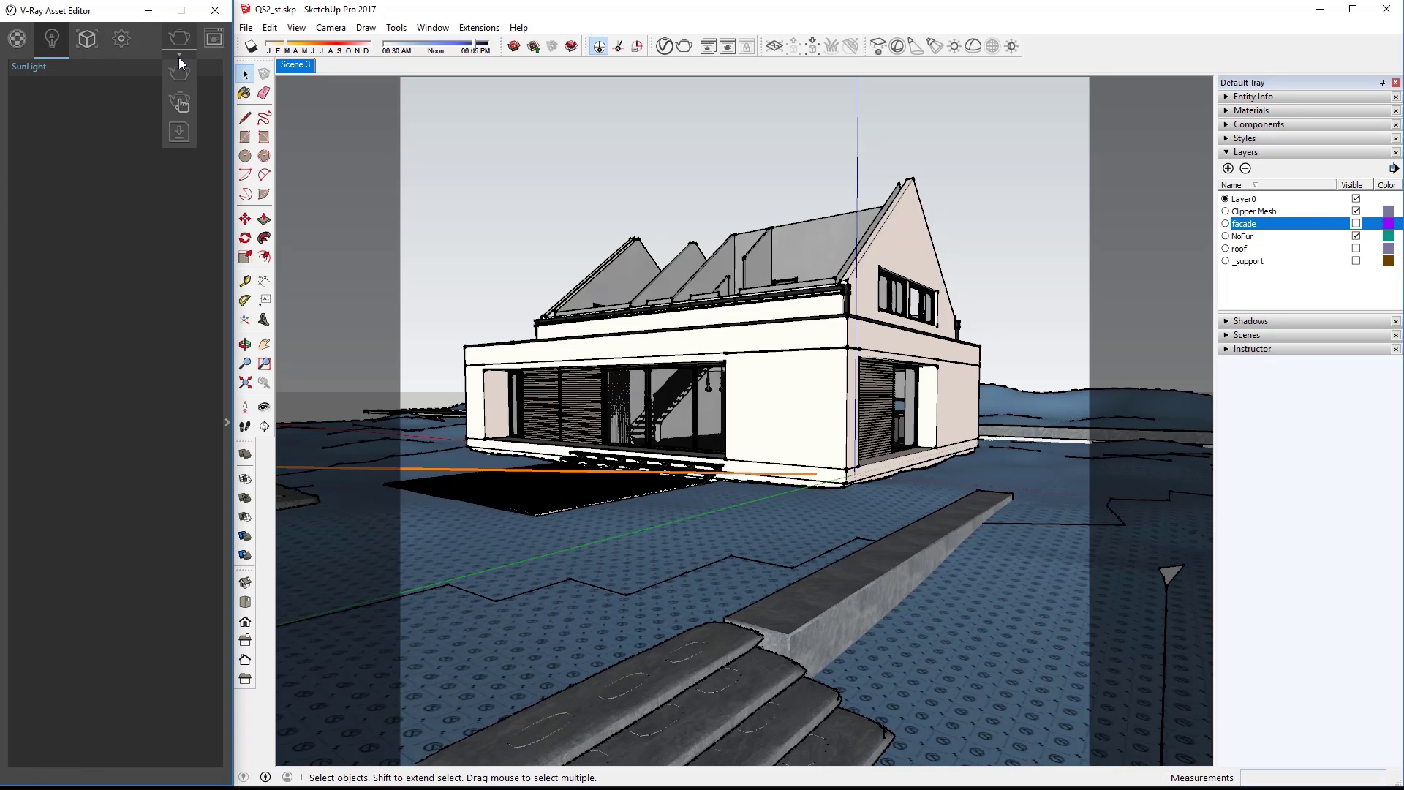
{"action": "left_click", "coordinate": [179, 101]}
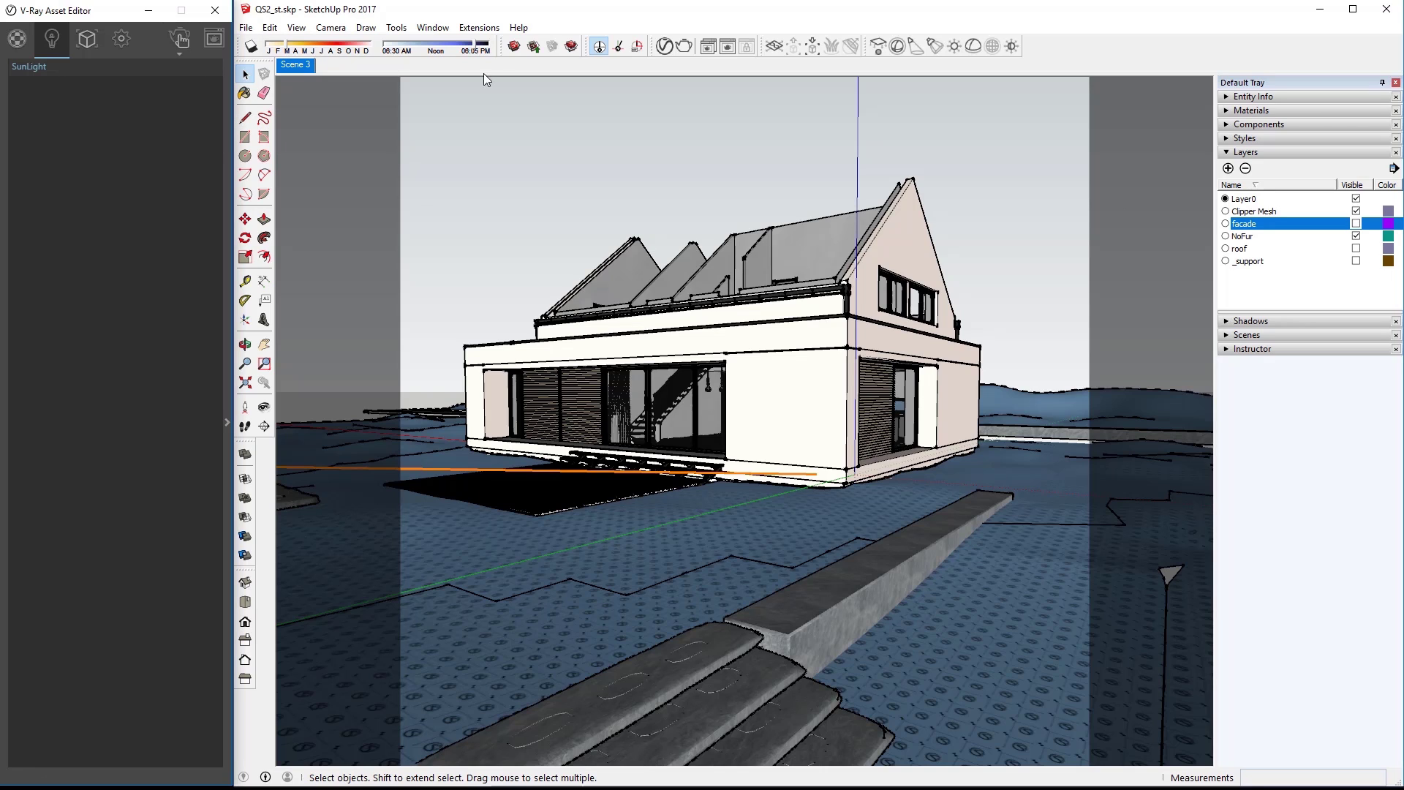
{"action": "left_click", "coordinate": [690, 48]}
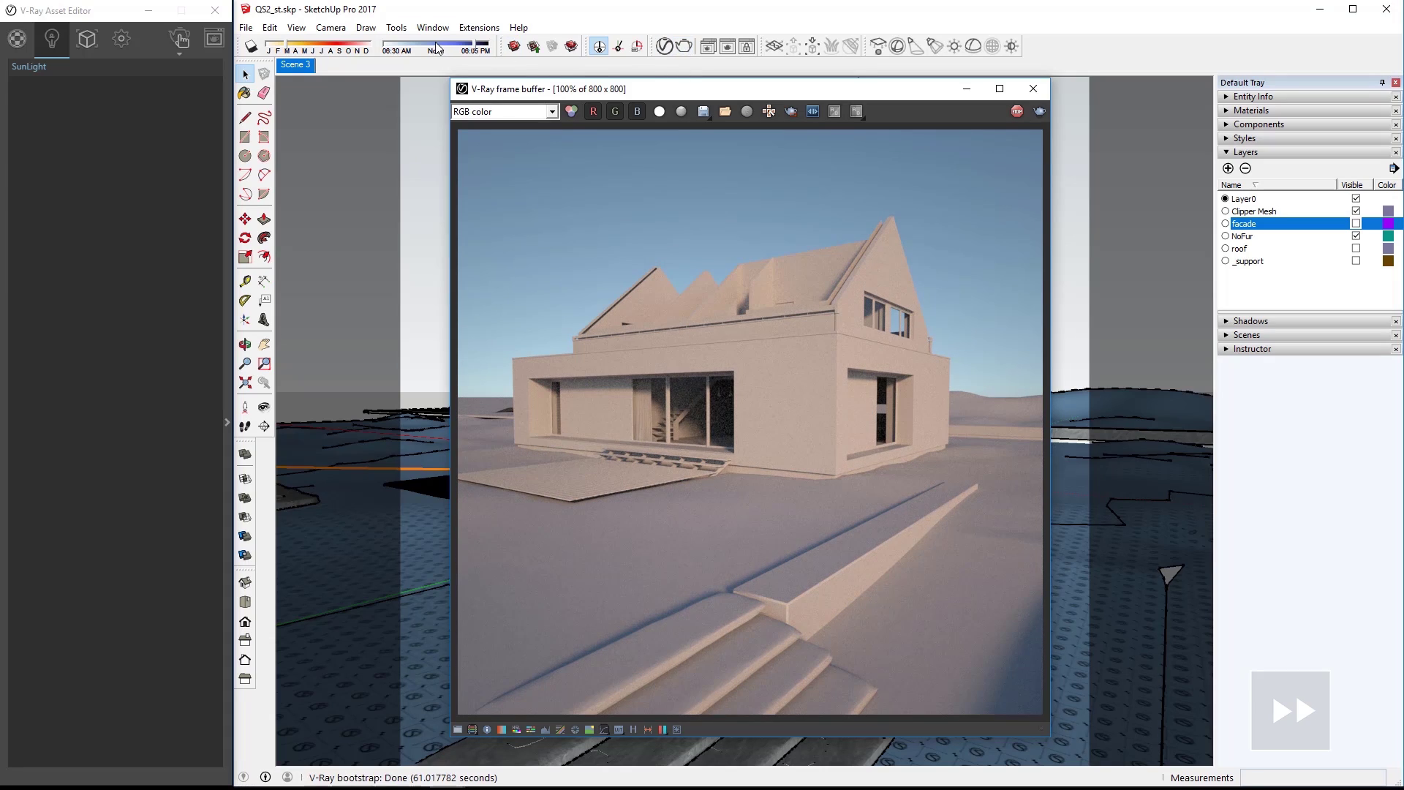
{"action": "left_click", "coordinate": [347, 49]}
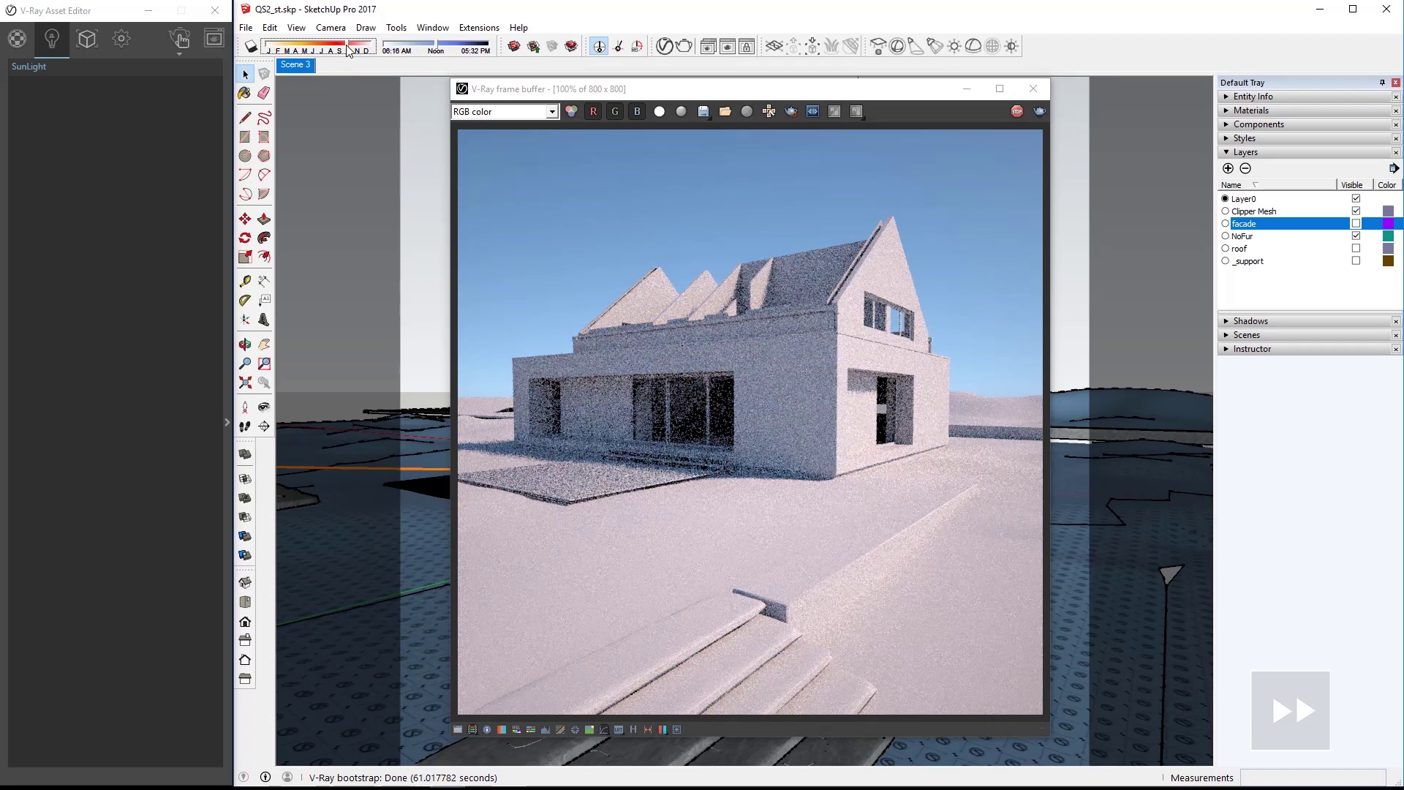
{"action": "left_click", "coordinate": [449, 49]}
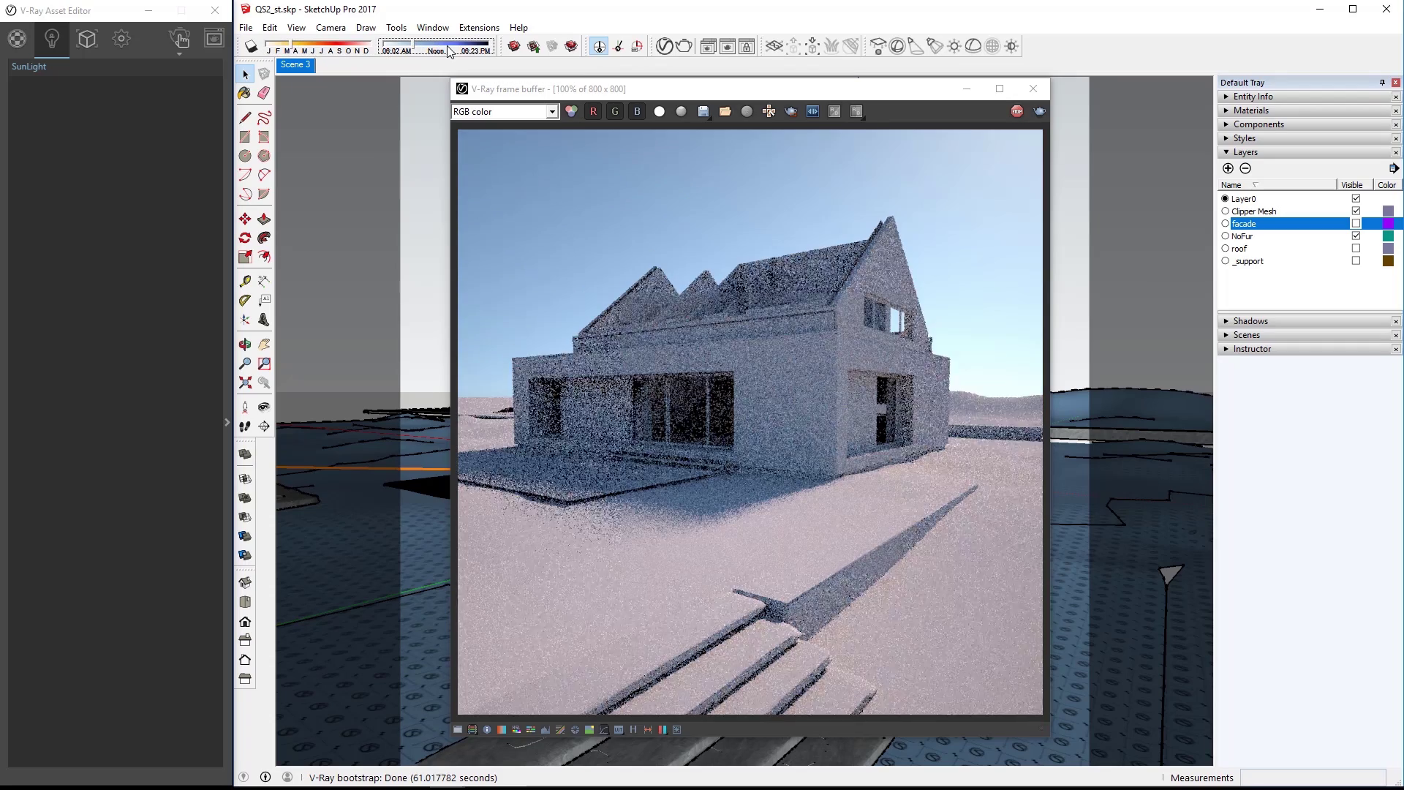
Step: Try the CIE Overcast and Preetham et al sky models, return to Hosek et al, and adjust turbidity
{"action": "left_click", "coordinate": [229, 103]}
{"action": "left_click_drag", "start_coordinate": [614, 91], "coordinate": [748, 88]}
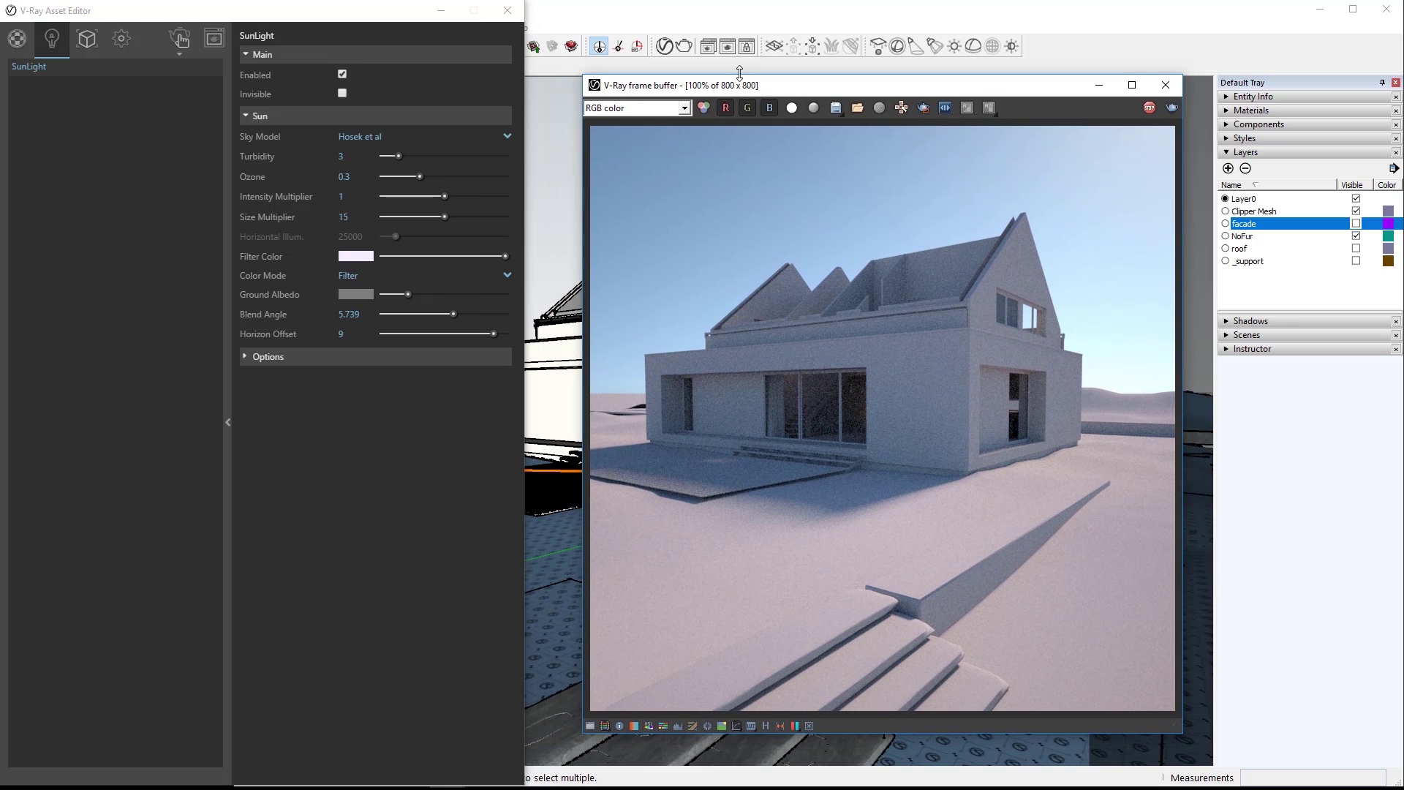
{"action": "left_click", "coordinate": [359, 138]}
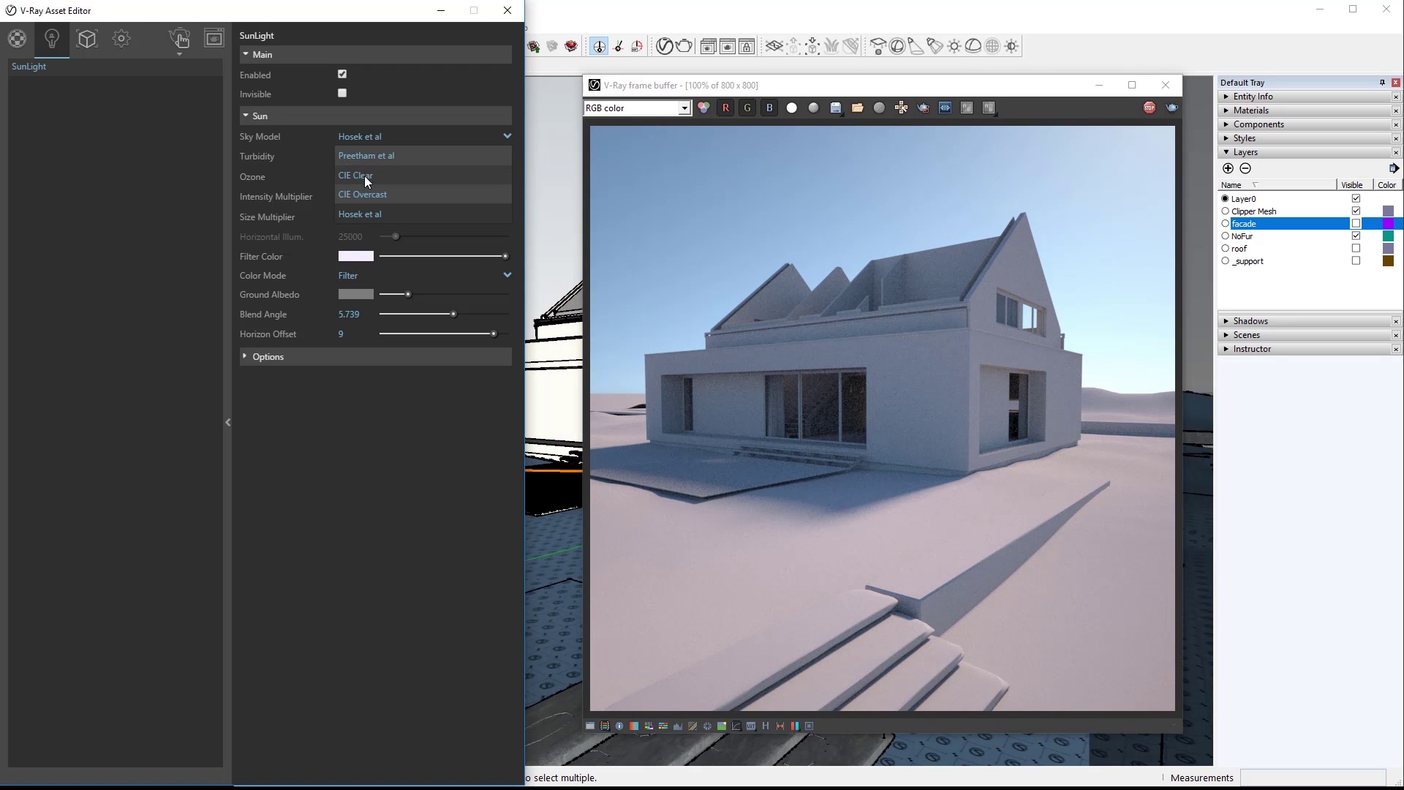
{"action": "left_click", "coordinate": [365, 194]}
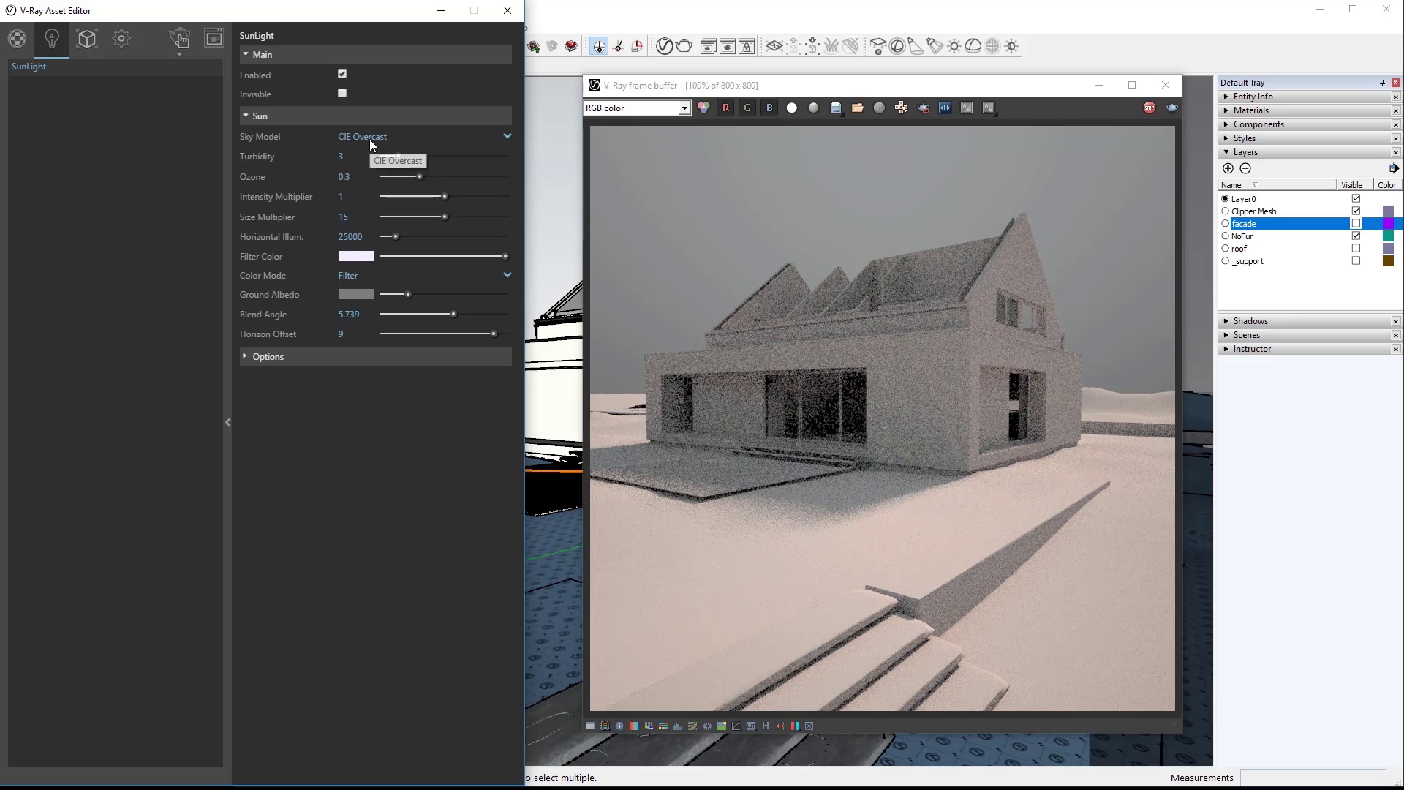
{"action": "left_click", "coordinate": [370, 139]}
{"action": "left_click", "coordinate": [367, 156]}
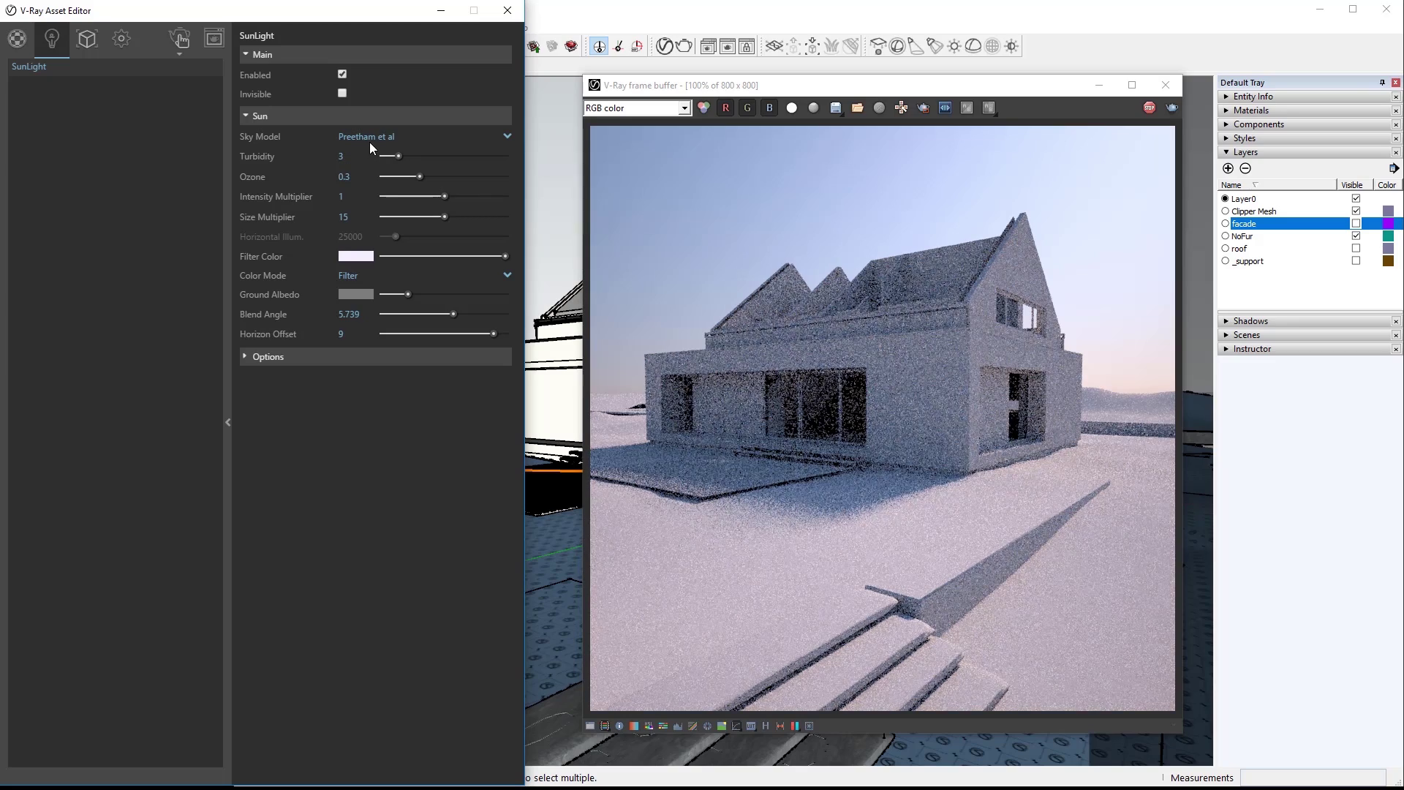
{"action": "left_click", "coordinate": [370, 142]}
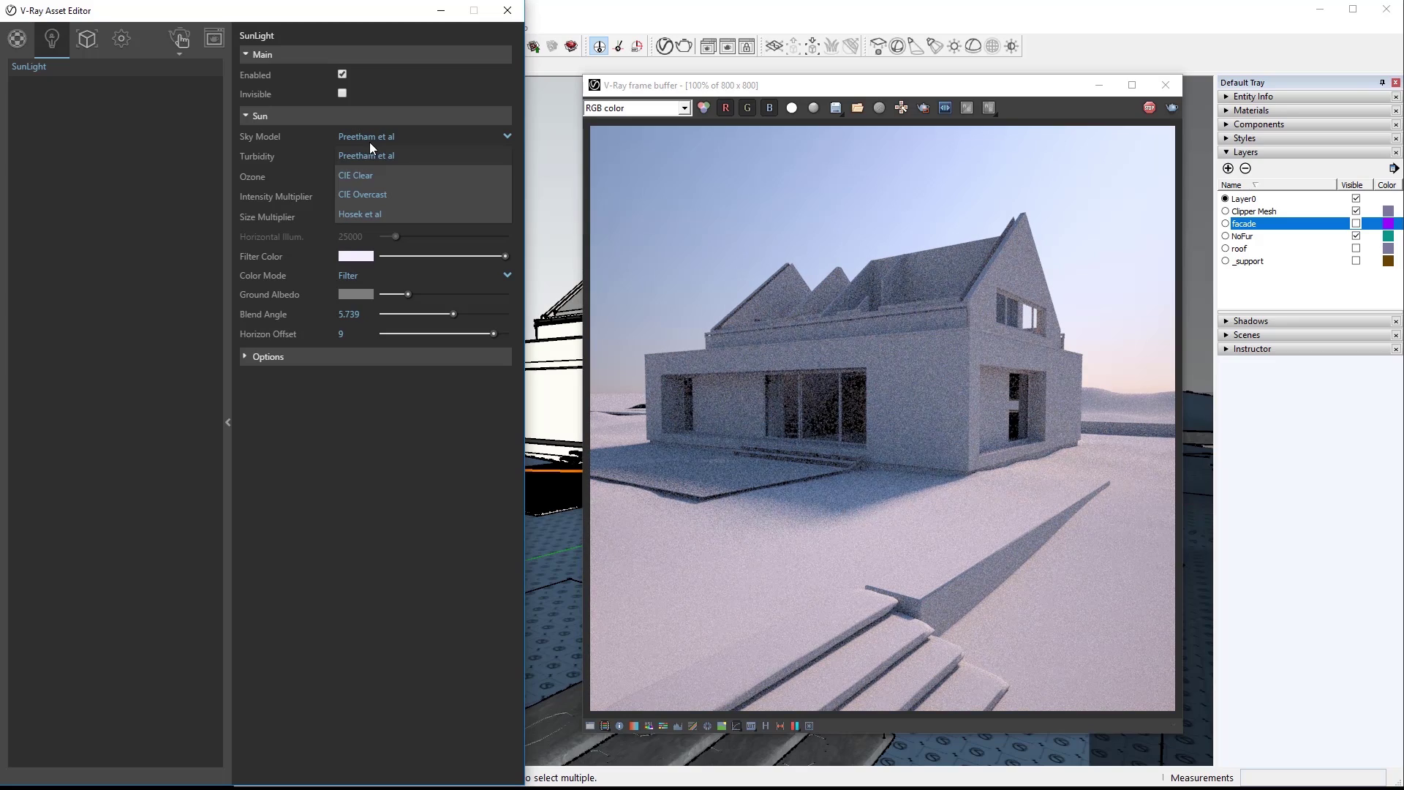
{"action": "left_click", "coordinate": [367, 212]}
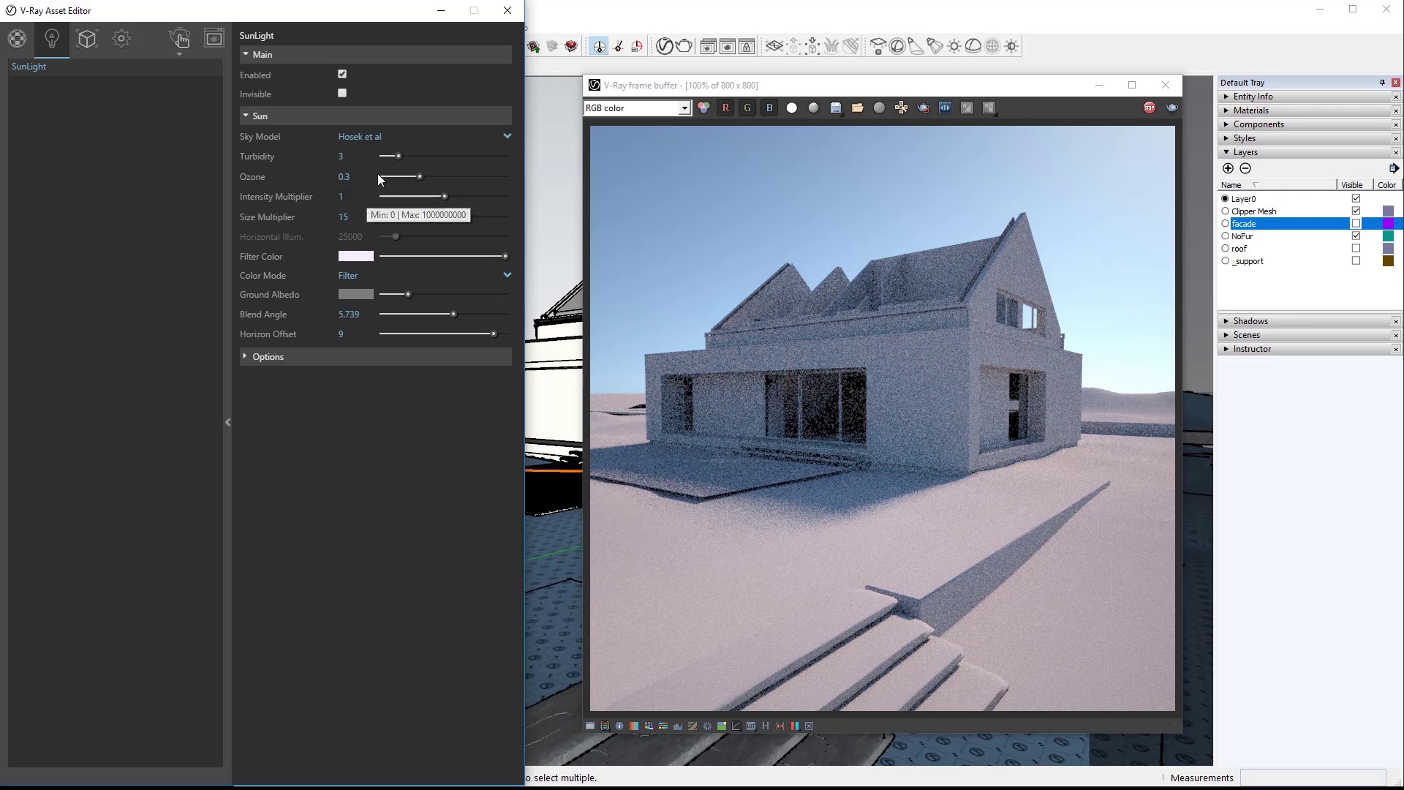
{"action": "left_click_drag", "start_coordinate": [397, 156], "coordinate": [436, 157]}
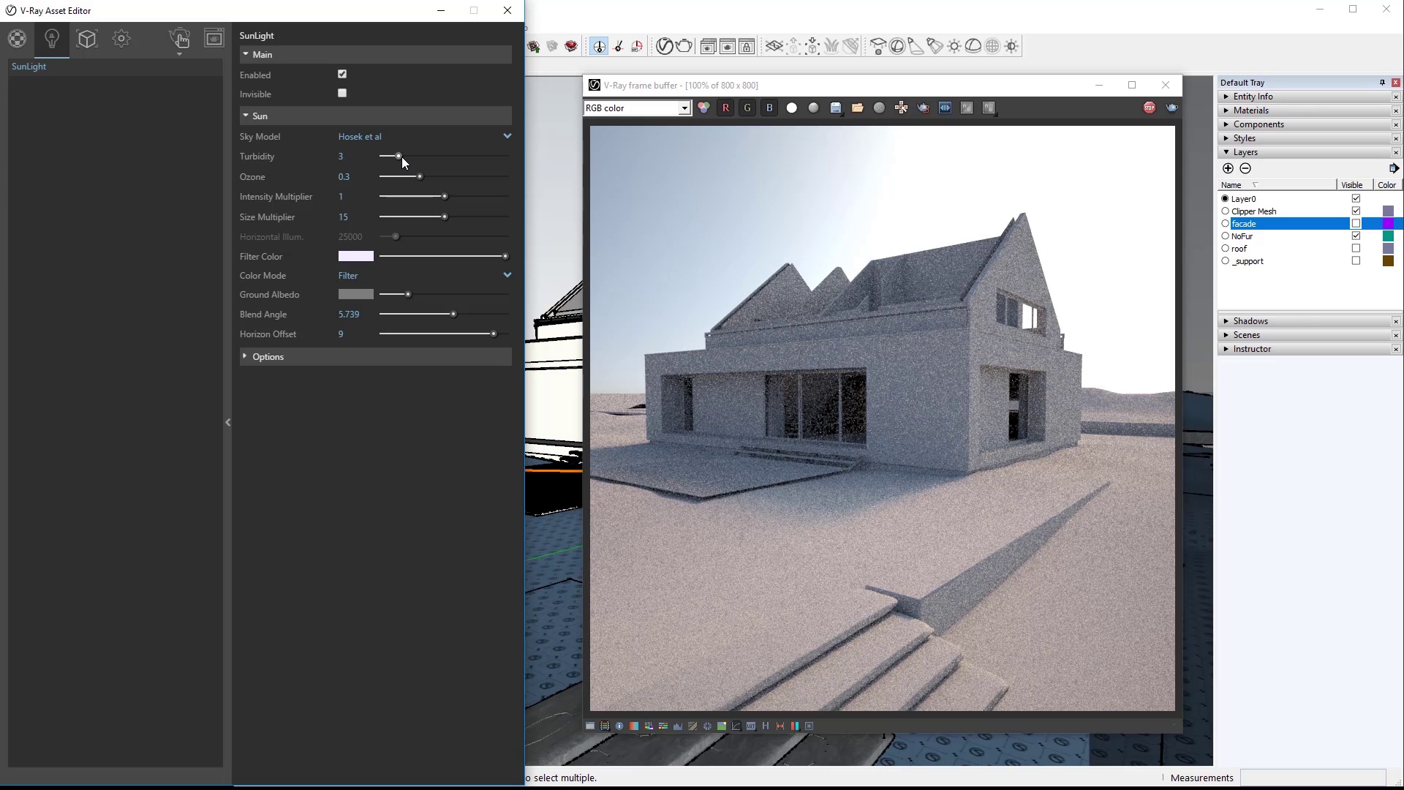
Step: Set the sun's Size Multiplier to 2, then back to 15
{"action": "double_click", "coordinate": [343, 216]}
{"action": "type", "text": "2"}
{"action": "key", "text": "Return"}
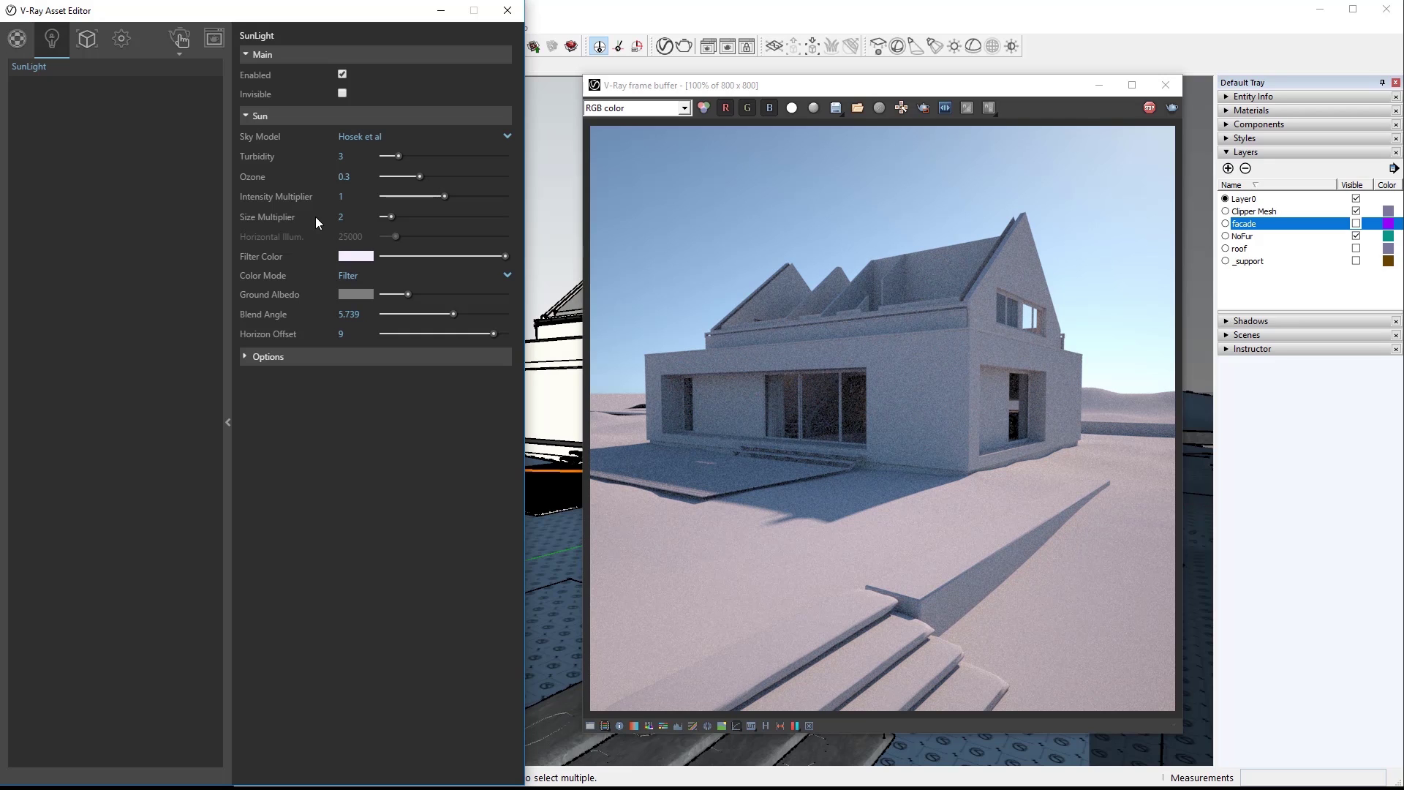
{"action": "double_click", "coordinate": [376, 219]}
{"action": "type", "text": "15"}
{"action": "key", "text": "Return"}
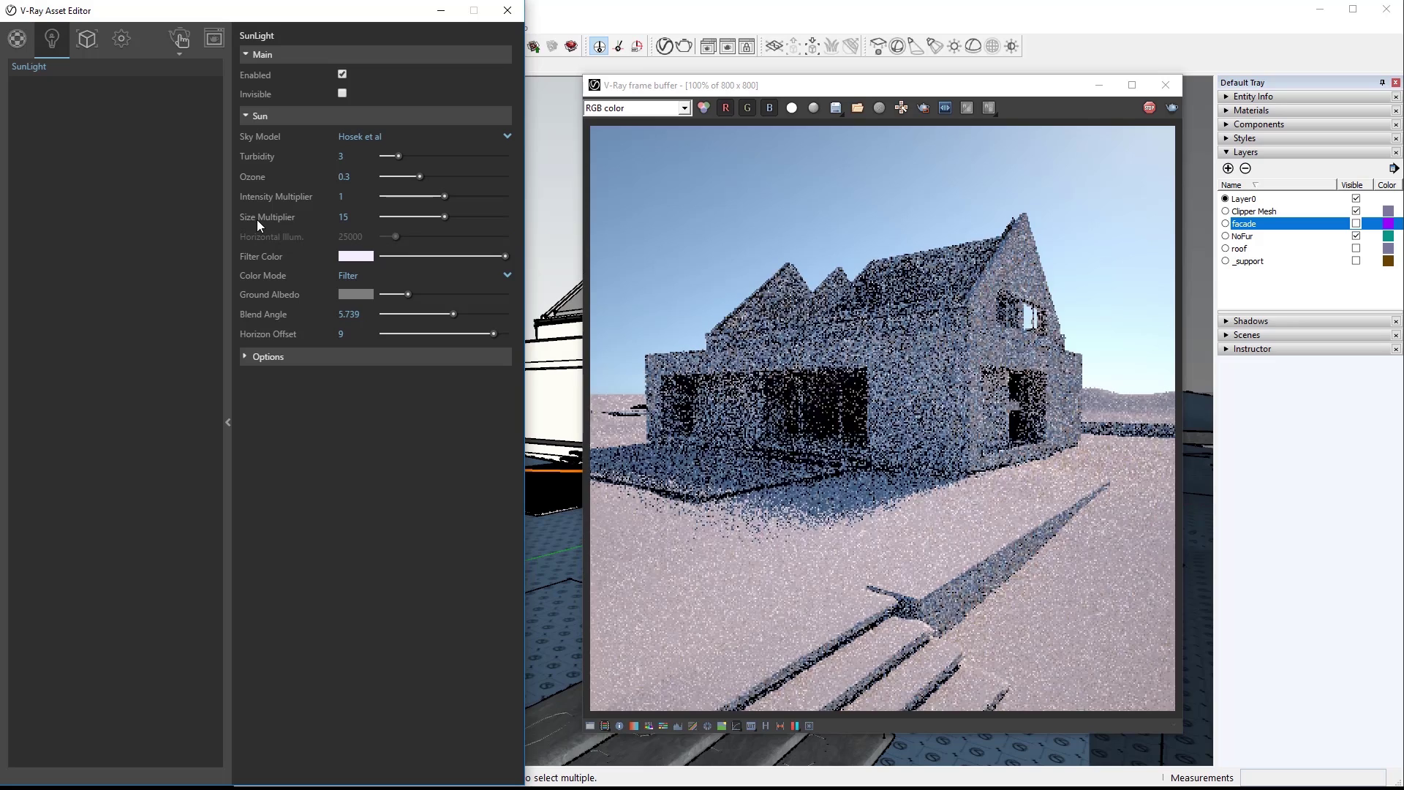
{"action": "left_click", "coordinate": [226, 235]}
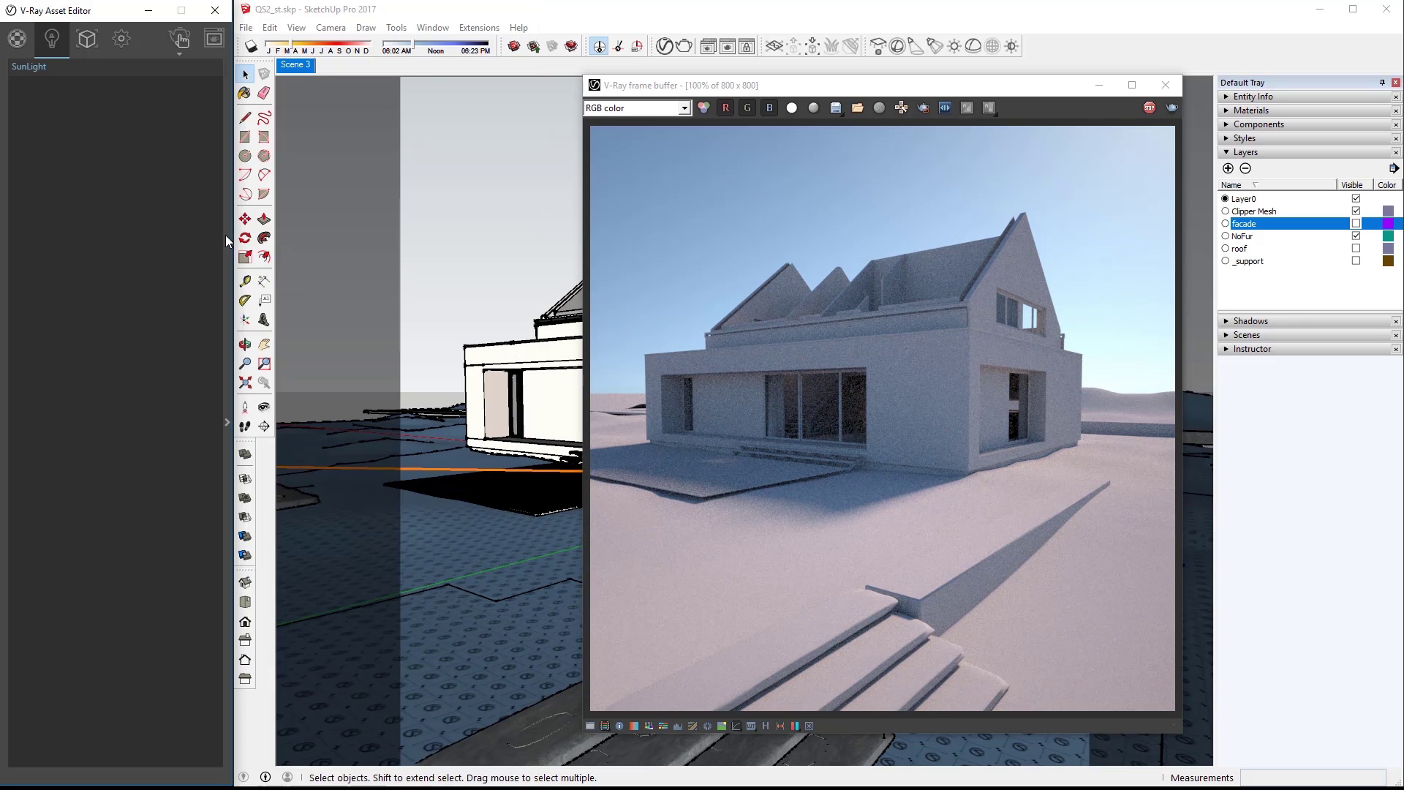
Step: Move the sun date so the day runs 06:27 AM to 06:08 PM, then stop and close the render
{"action": "left_click", "coordinate": [476, 48]}
{"action": "left_click", "coordinate": [289, 49]}
{"action": "left_click", "coordinate": [1150, 108]}
{"action": "left_click", "coordinate": [1164, 92]}
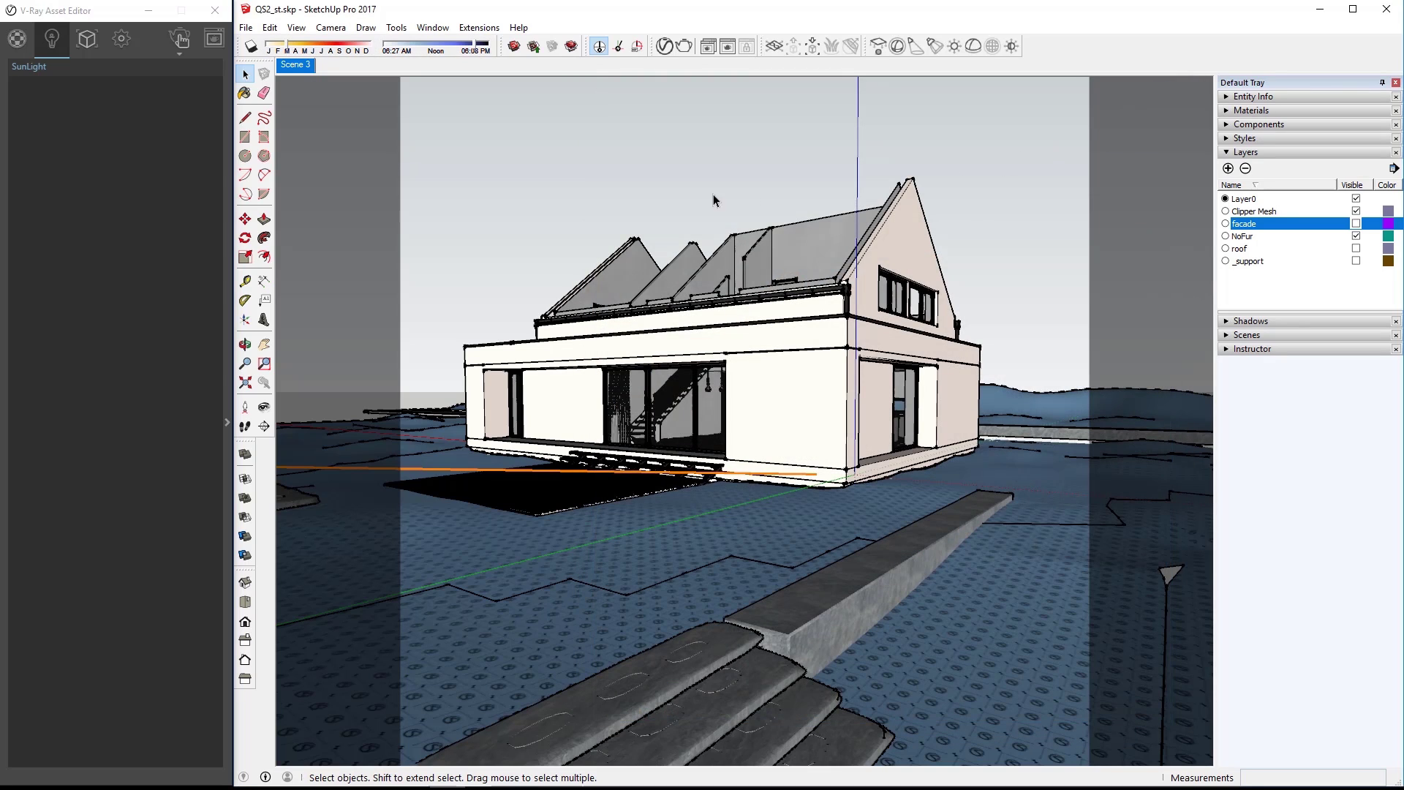
Step: Orbit above the house to look down into the roofless interior
{"action": "key", "text": "o"}
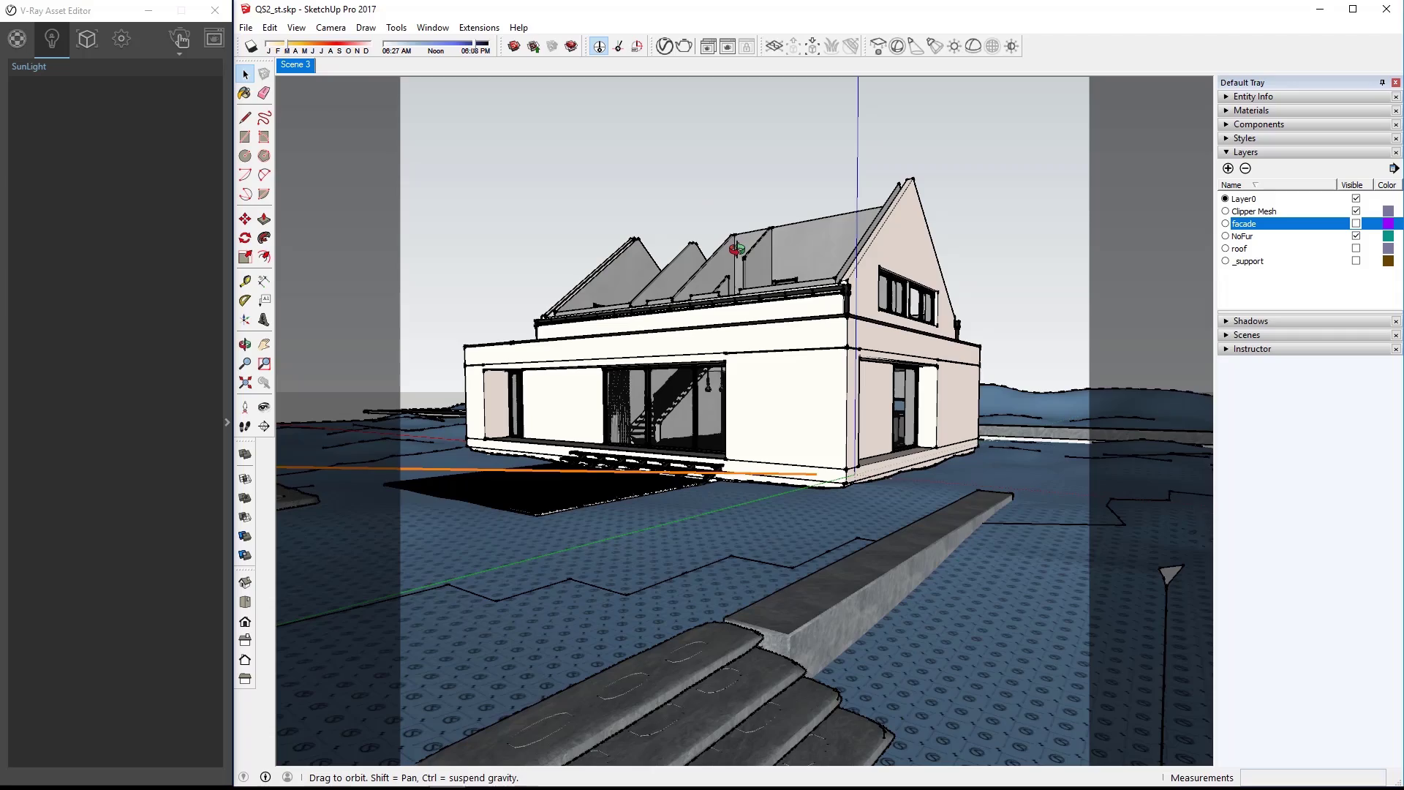
{"action": "middle_click_drag", "start_coordinate": [754, 287], "coordinate": [689, 228]}
{"action": "middle_click_drag", "start_coordinate": [629, 137], "coordinate": [718, 341]}
{"action": "mouse_move", "coordinate": [798, 434]}
{"action": "middle_mouse_down"}
{"action": "mouse_move", "coordinate": [746, 370]}
{"action": "mouse_move", "coordinate": [789, 461]}
{"action": "mouse_move", "coordinate": [801, 439]}
{"action": "middle_mouse_up"}
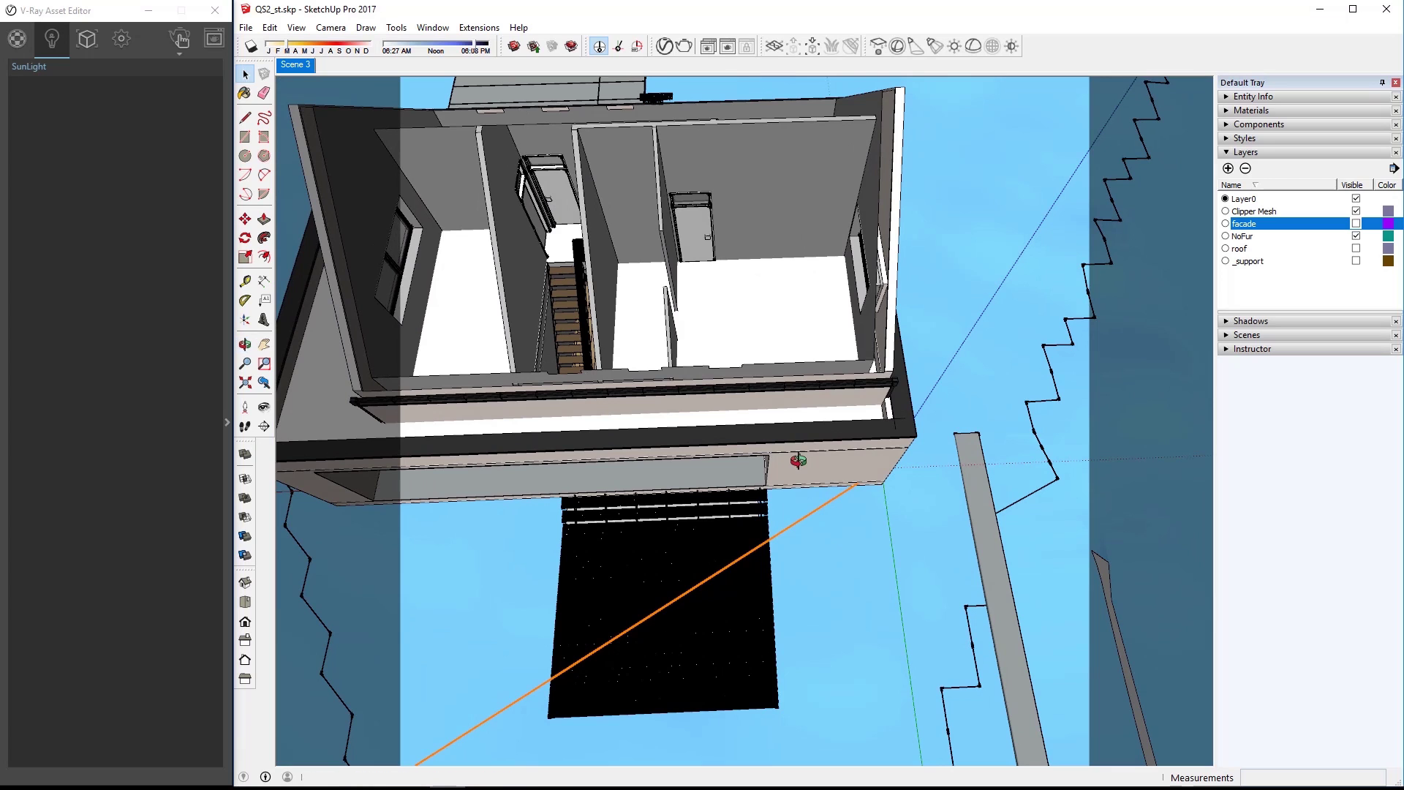
Step: Place a V-Ray Sphere Light on the room floor
{"action": "left_click", "coordinate": [899, 48]}
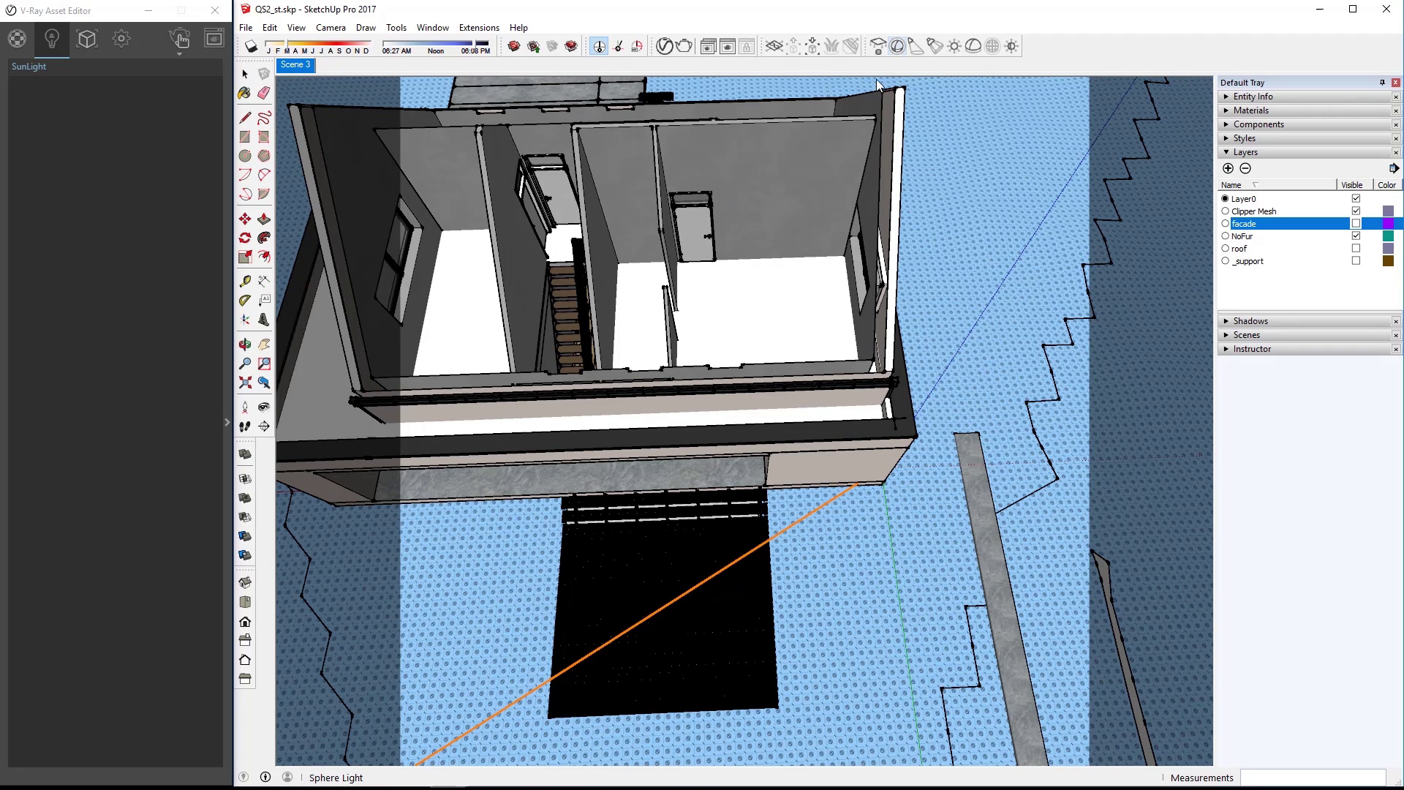
{"action": "left_click", "coordinate": [759, 301]}
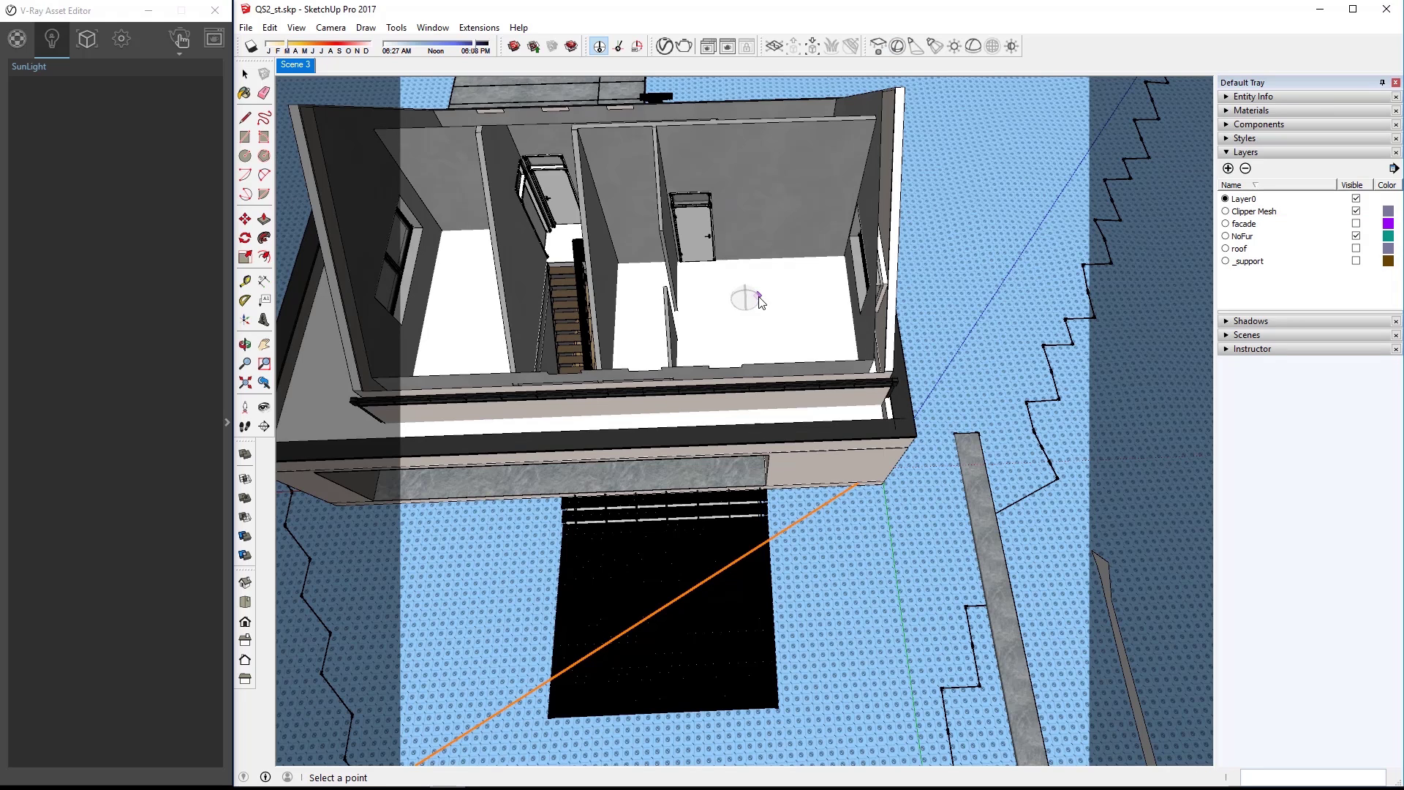
{"action": "left_click", "coordinate": [760, 302]}
{"action": "middle_click_drag", "start_coordinate": [759, 302], "coordinate": [755, 298]}
{"action": "scroll", "coordinate": [754, 298], "scroll_direction": "up", "scroll_amount": 5}
{"action": "left_click", "coordinate": [754, 298]}
{"action": "key", "text": "m"}
{"action": "left_click", "coordinate": [754, 198]}
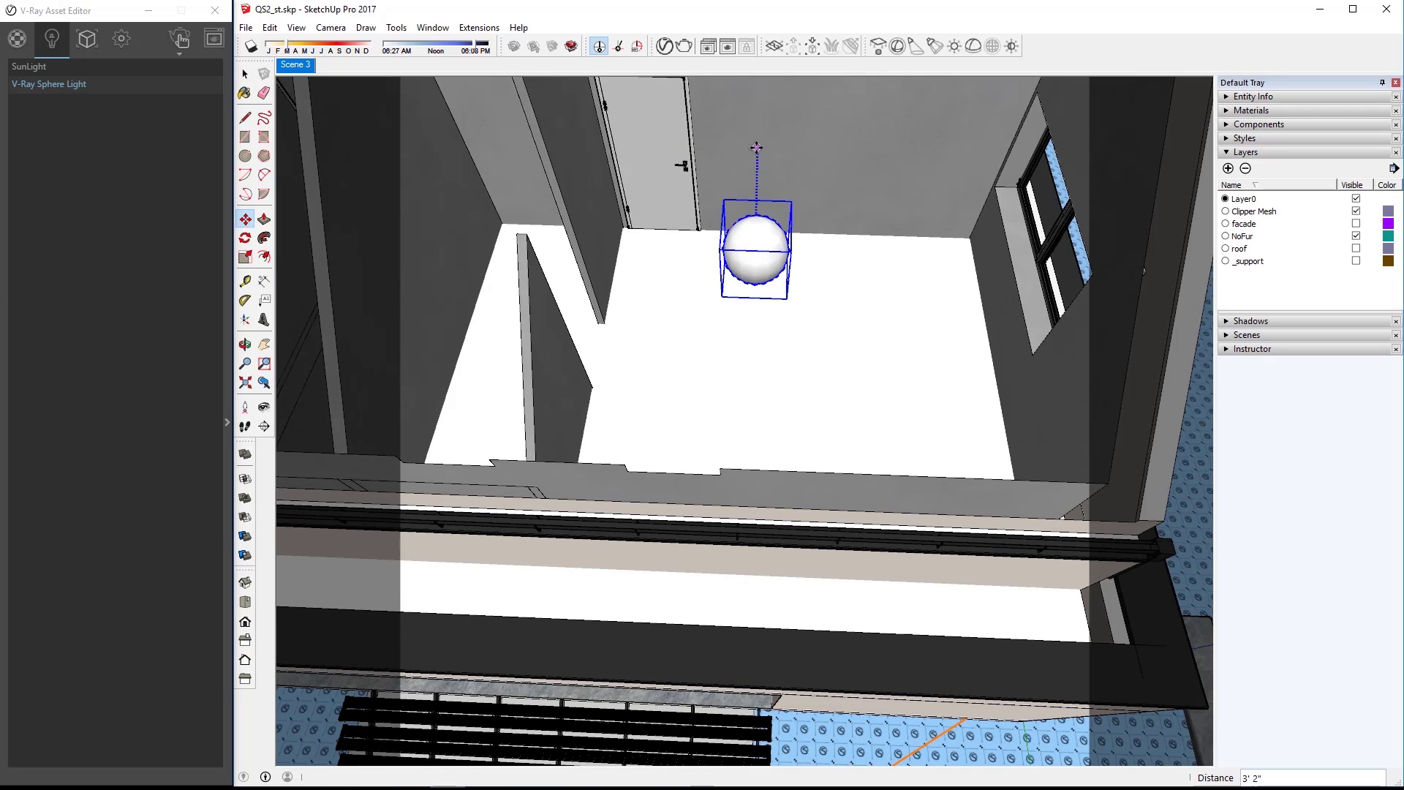
{"action": "key", "text": "Escape"}
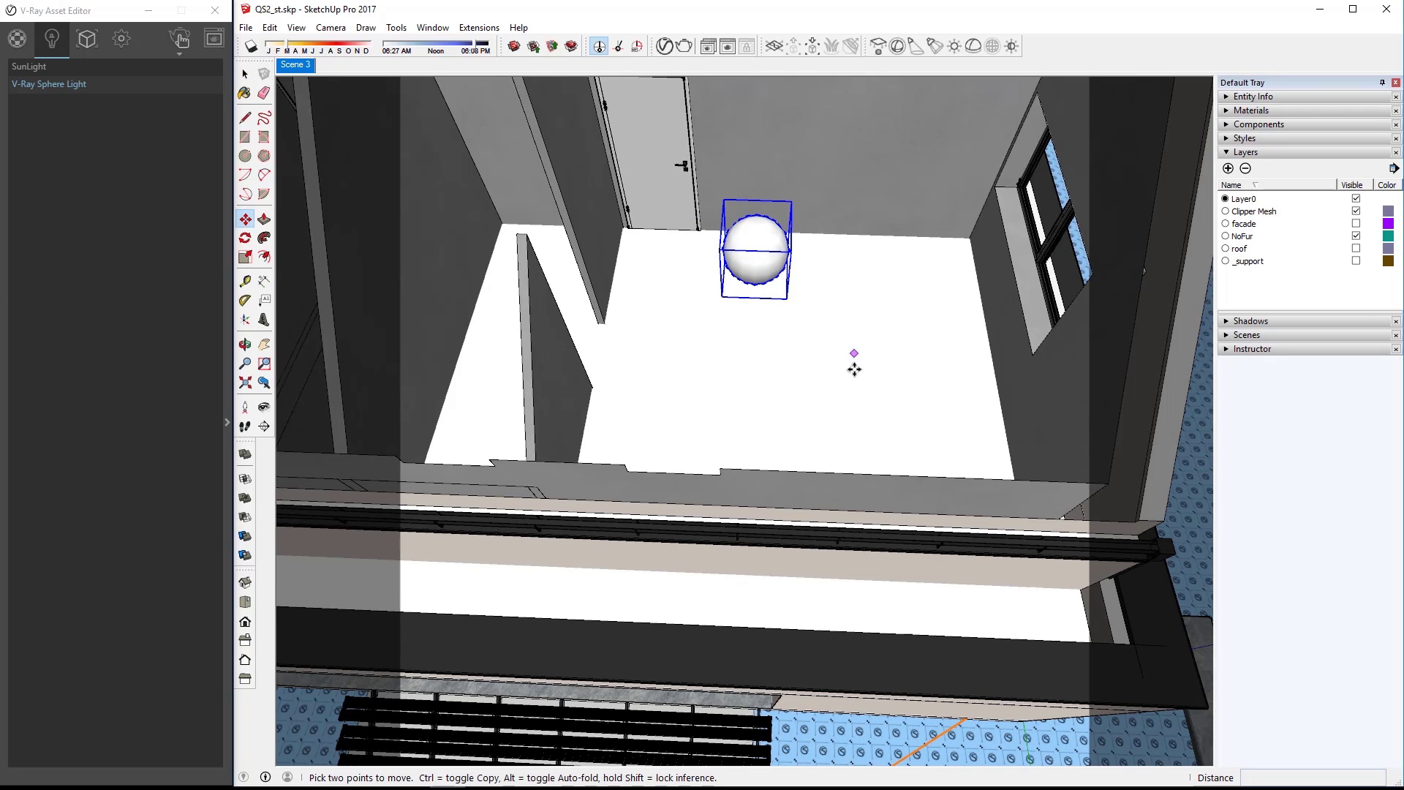
Step: Copy the sphere light into the neighbouring upper room
{"action": "mouse_move", "coordinate": [854, 369]}
{"action": "middle_mouse_down"}
{"action": "mouse_move", "coordinate": [853, 232]}
{"action": "mouse_move", "coordinate": [783, 316]}
{"action": "mouse_move", "coordinate": [746, 436]}
{"action": "mouse_move", "coordinate": [746, 350]}
{"action": "mouse_move", "coordinate": [731, 460]}
{"action": "middle_mouse_up"}
{"action": "left_click", "coordinate": [752, 276]}
{"action": "key", "text": "ctrl"}
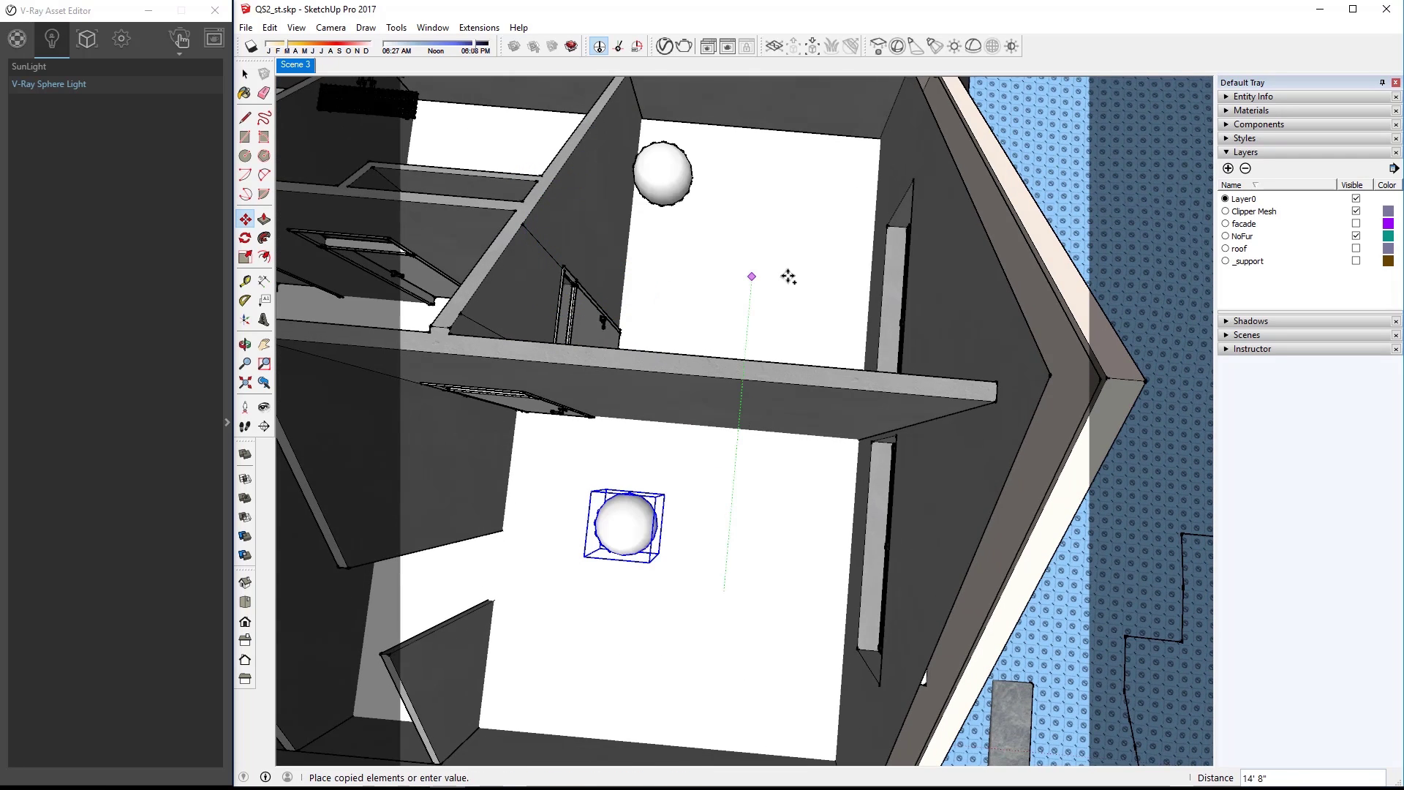
{"action": "left_click", "coordinate": [790, 294]}
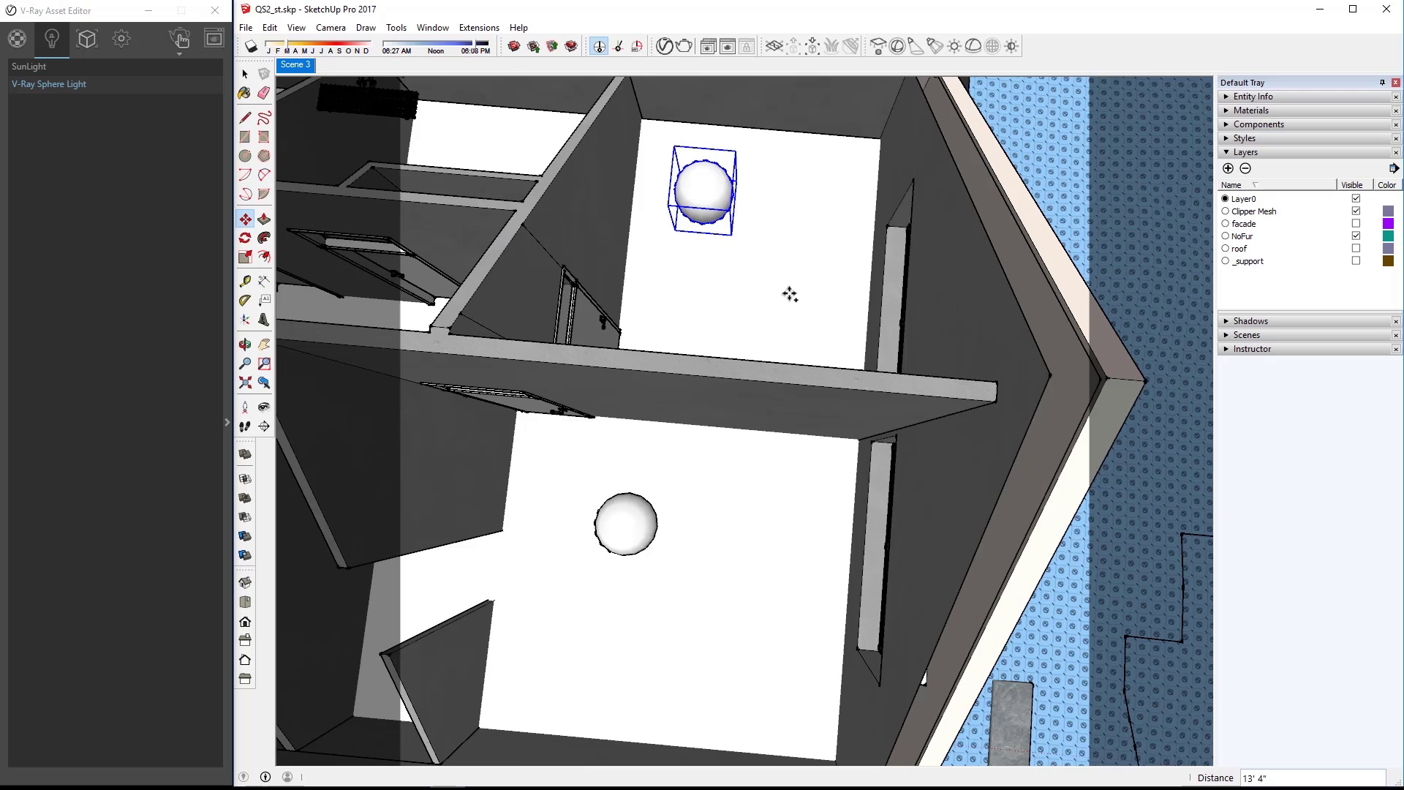
{"action": "key", "text": "space"}
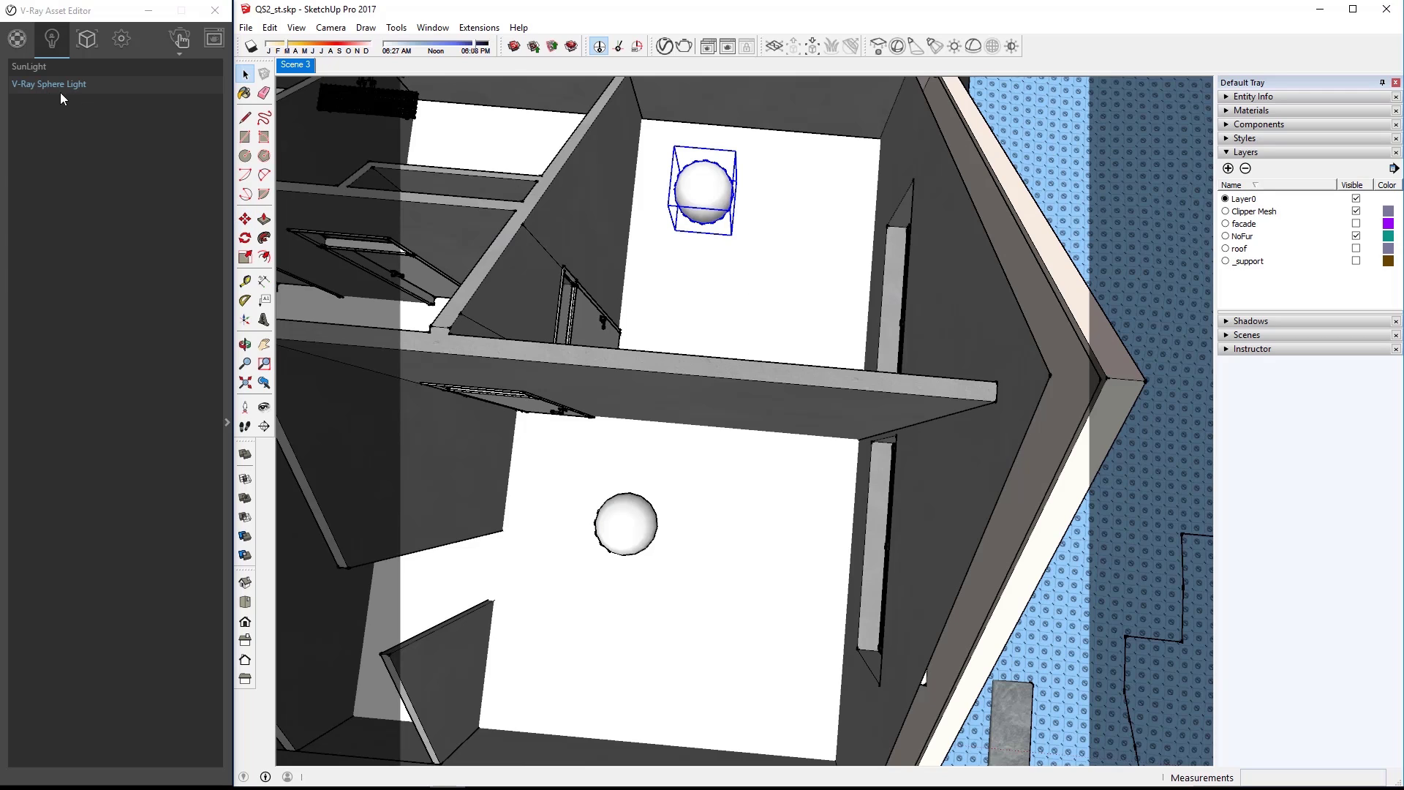
Step: Show the In Model components list and scroll down to the V-Ray Sphere Light entry
{"action": "left_click", "coordinate": [1228, 125]}
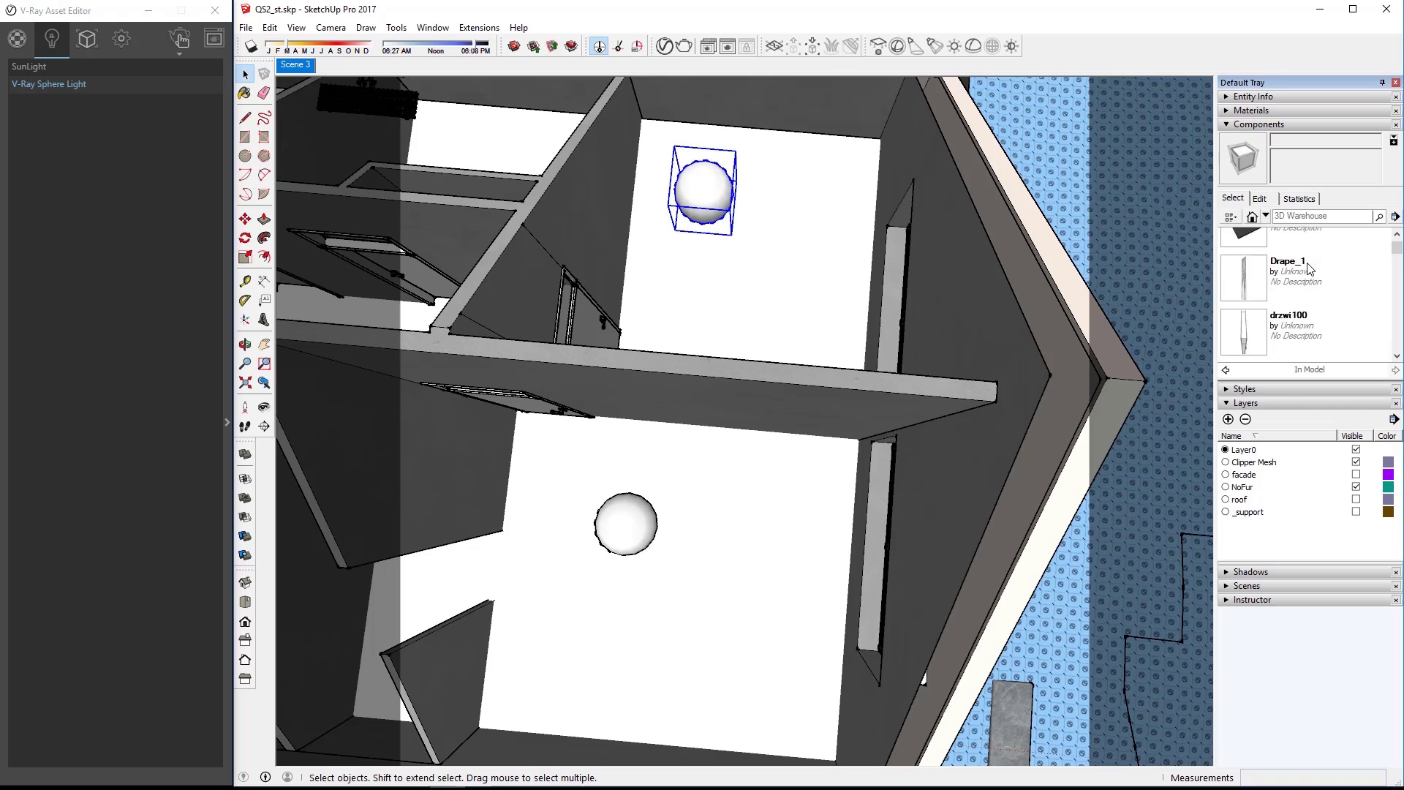
{"action": "scroll", "coordinate": [1308, 268], "scroll_direction": "down", "scroll_amount": 10}
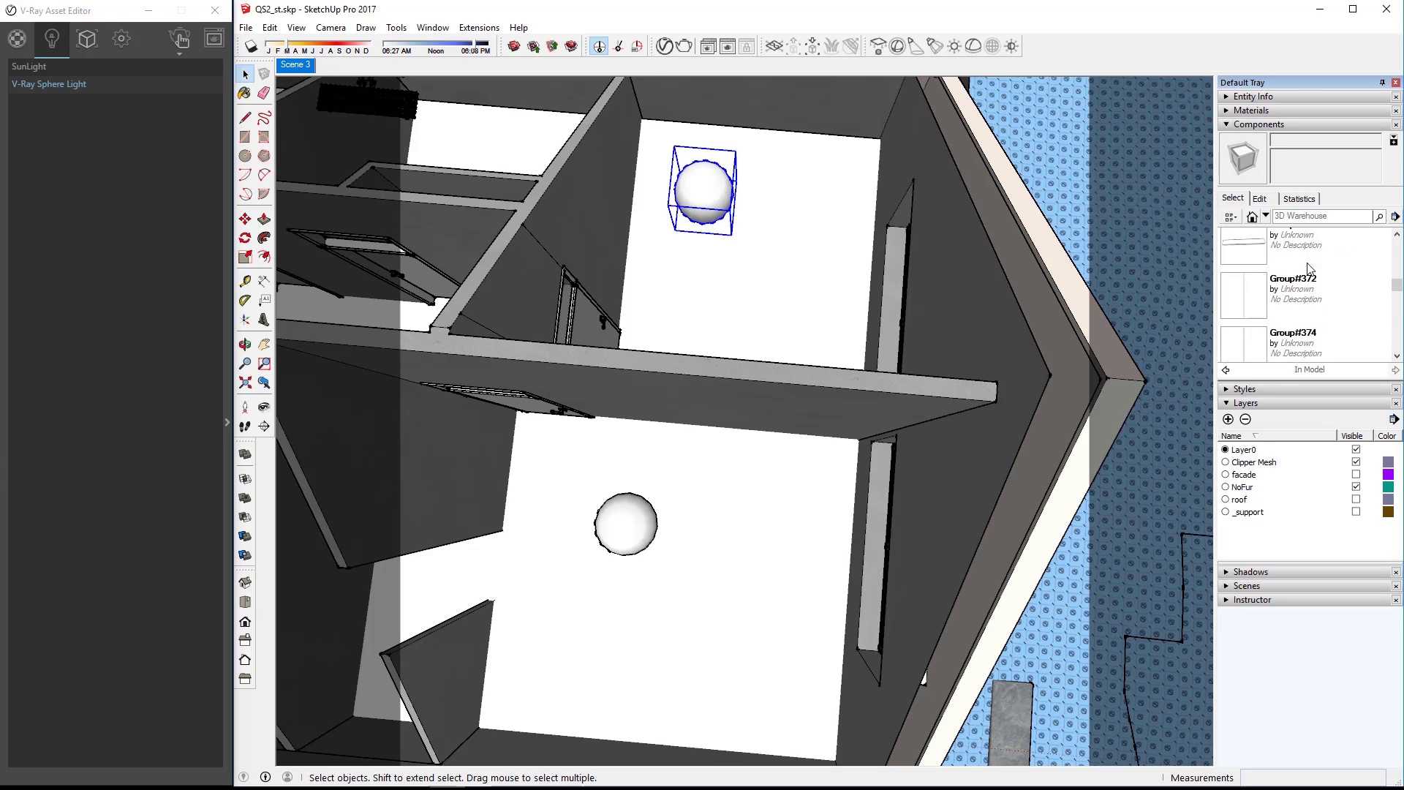
{"action": "scroll", "coordinate": [1308, 268], "scroll_direction": "down", "scroll_amount": 10}
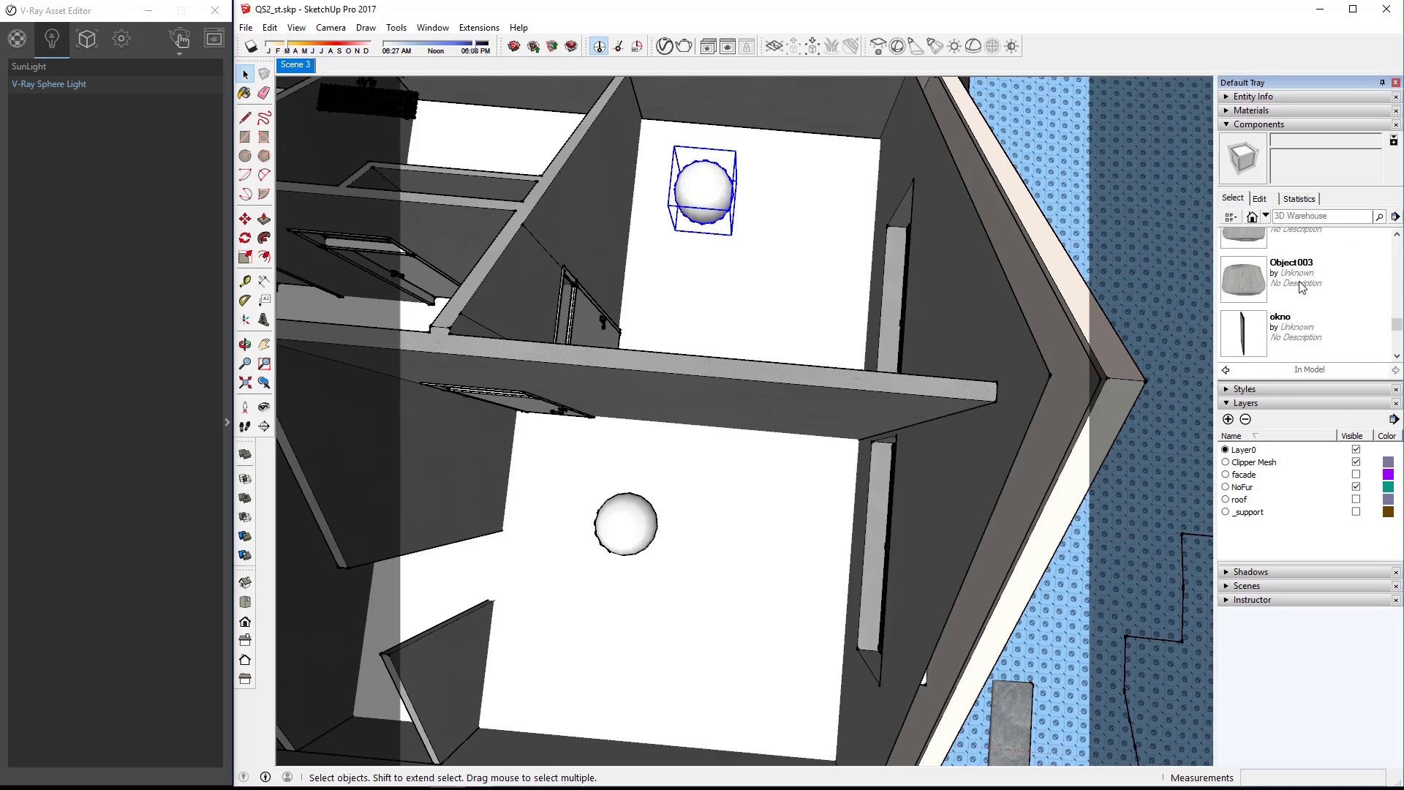
{"action": "scroll", "coordinate": [1301, 287], "scroll_direction": "down", "scroll_amount": 3}
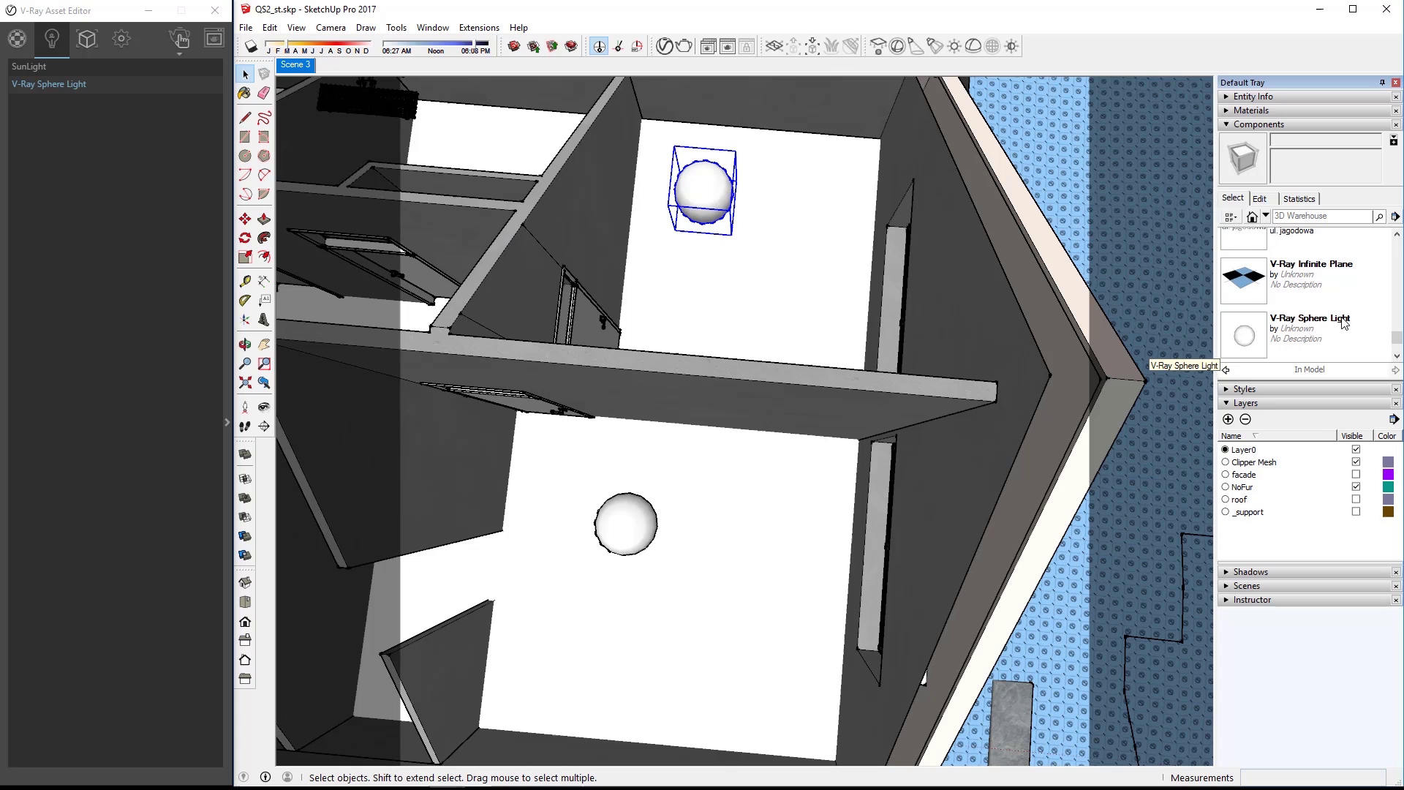
Step: Copy a sphere light onto the stairs, then undo that copy
{"action": "left_click", "coordinate": [1232, 126]}
{"action": "middle_click_drag", "start_coordinate": [765, 398], "coordinate": [951, 439]}
{"action": "key", "text": "m"}
{"action": "key", "text": "ctrl"}
{"action": "left_click", "coordinate": [987, 474]}
{"action": "left_click", "coordinate": [722, 469]}
{"action": "middle_click_drag", "start_coordinate": [823, 361], "coordinate": [877, 147]}
{"action": "left_click", "coordinate": [1051, 298]}
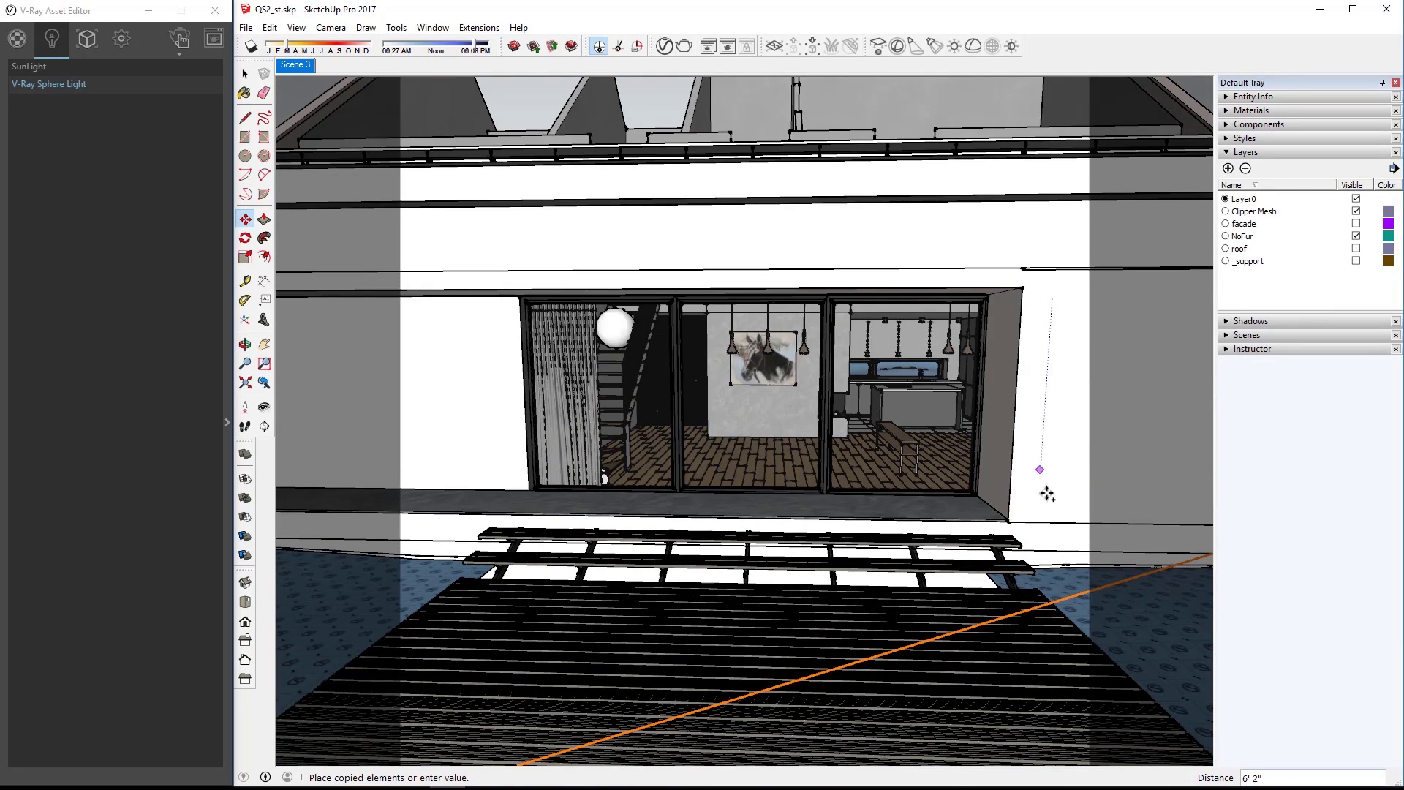
{"action": "key", "text": "Escape"}
{"action": "key", "text": "ctrl+z"}
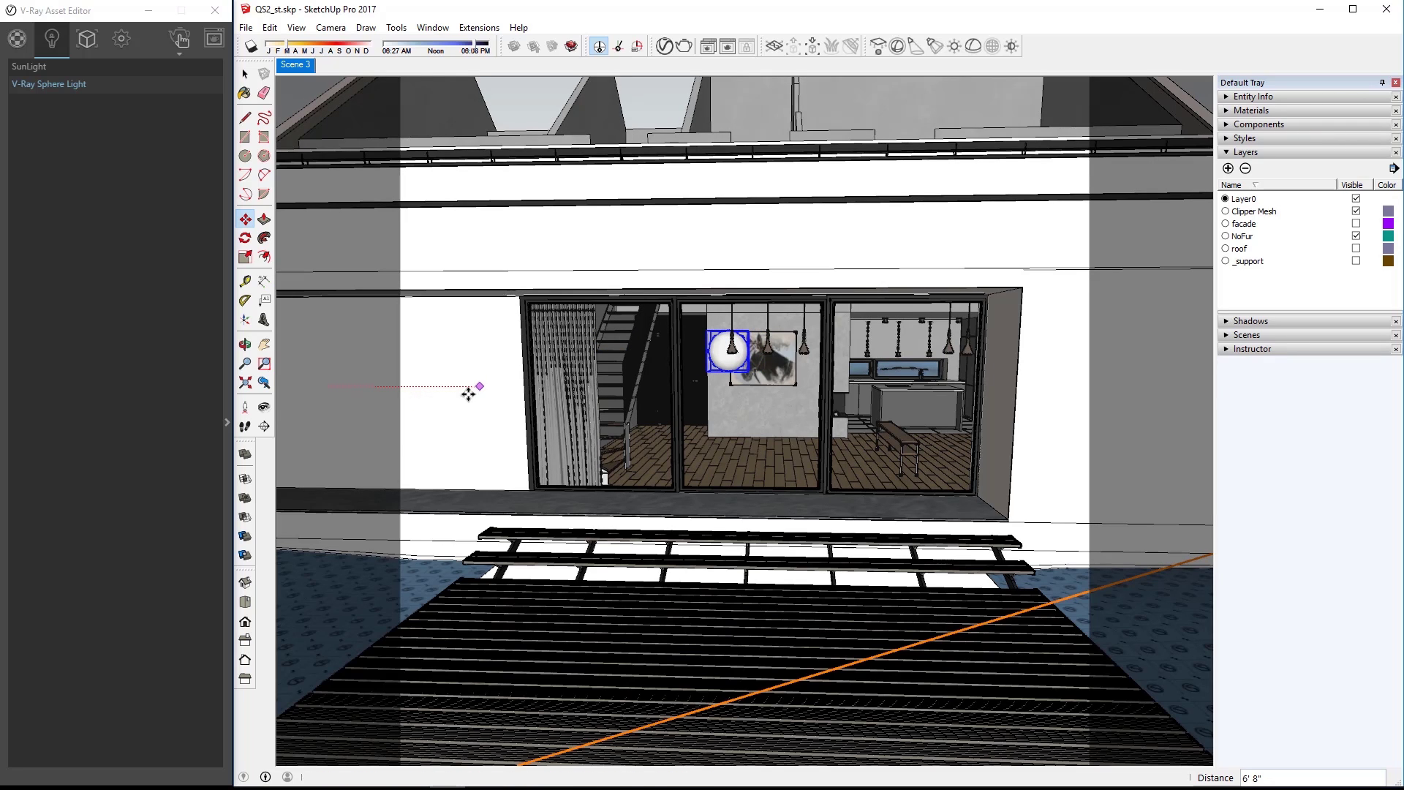
Step: Copy the sphere light near the painting, and add another copy 10' away
{"action": "left_click", "coordinate": [477, 390]}
{"action": "key", "text": "ctrl"}
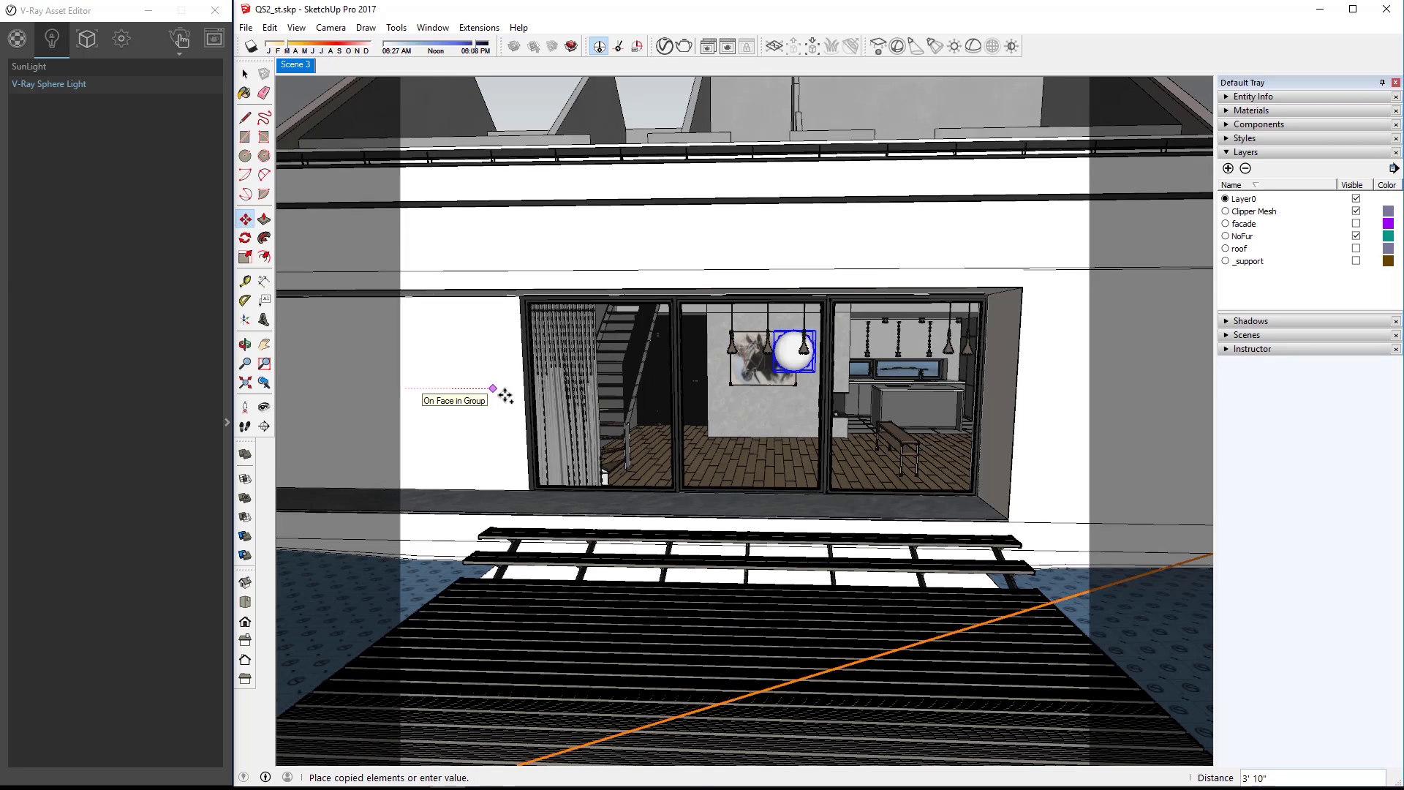
{"action": "left_click", "coordinate": [542, 395]}
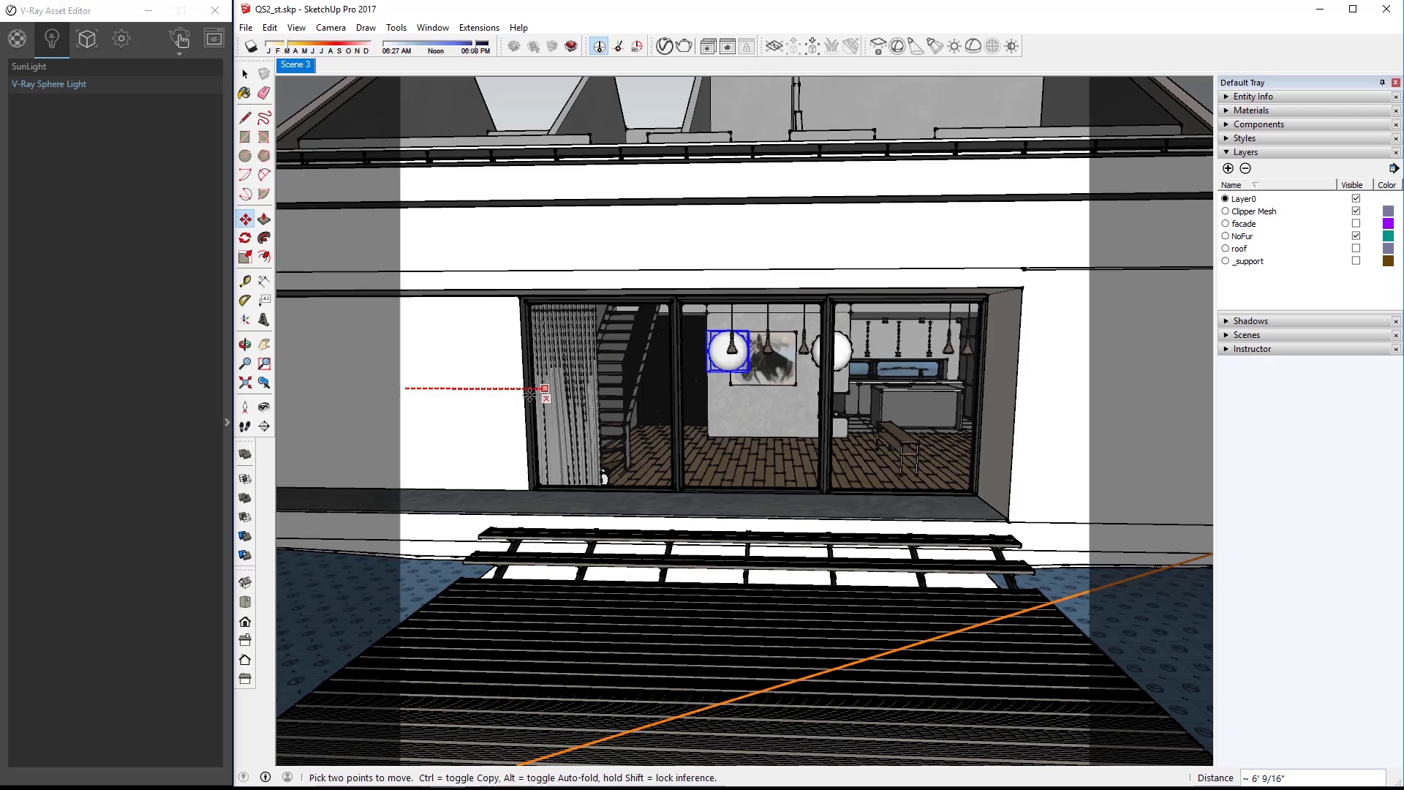
{"action": "left_click", "coordinate": [450, 393]}
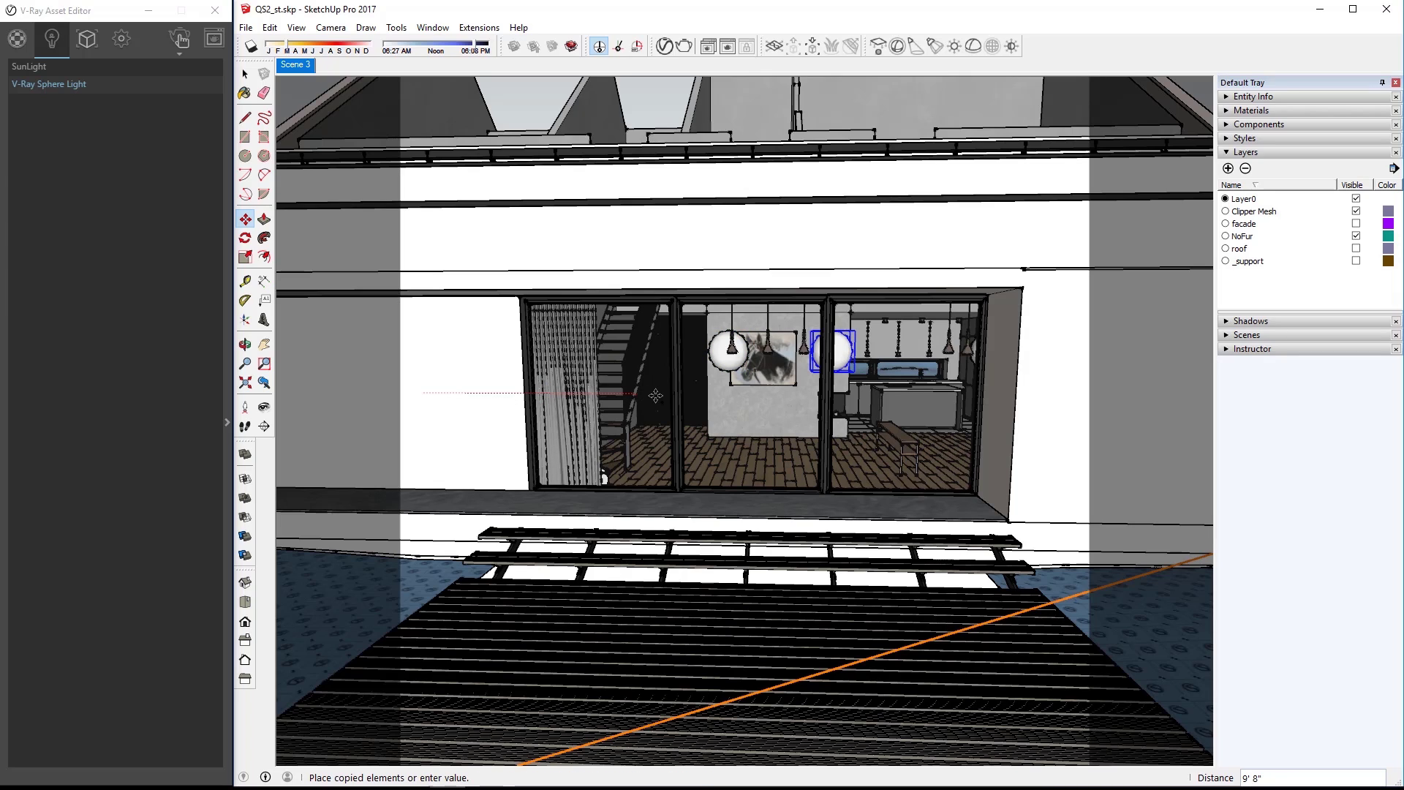
{"action": "type", "text": "10'"}
{"action": "key", "text": "Return"}
Step: Orbit into the kitchen beside the sphere light, starting and then cancelling another copy
{"action": "key", "text": "o"}
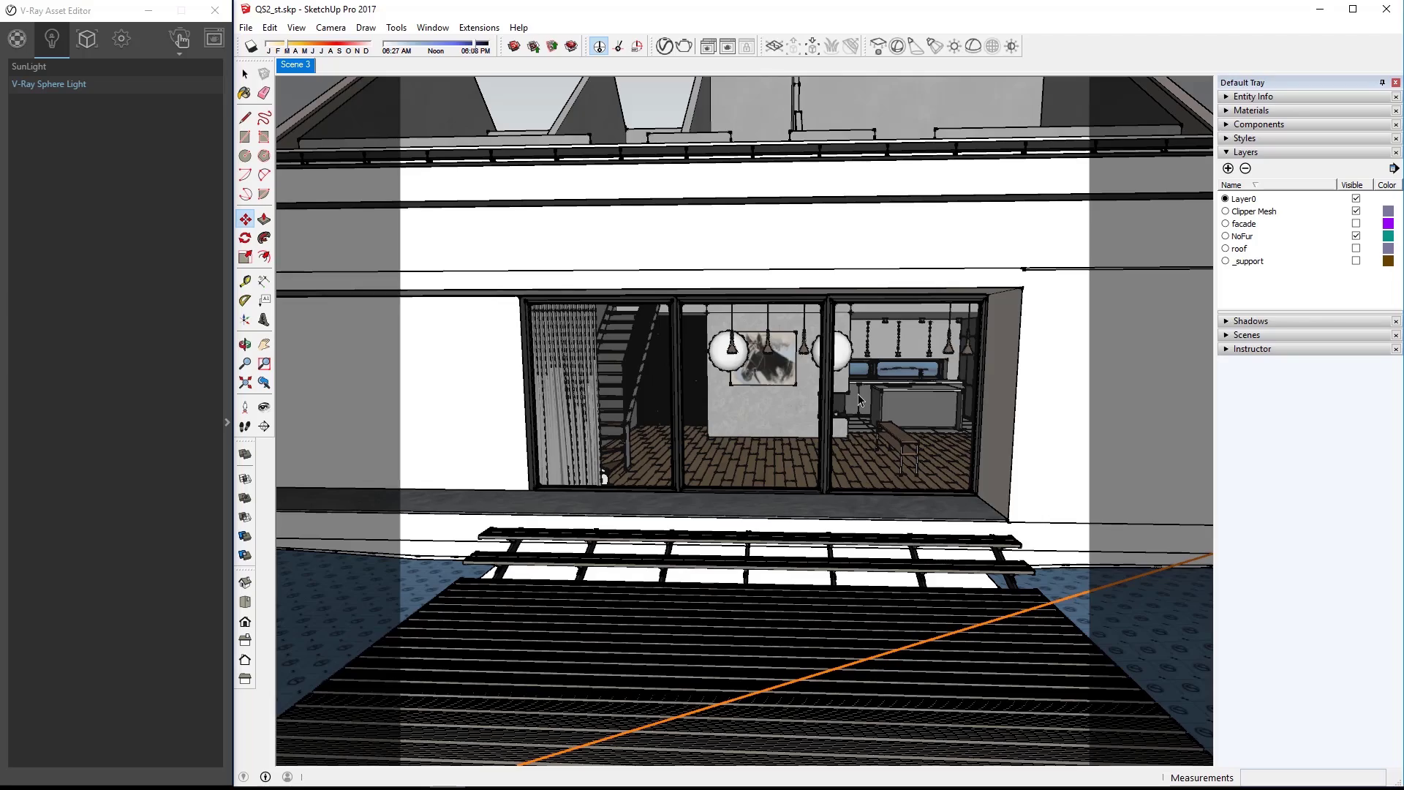
{"action": "left_click_drag", "start_coordinate": [950, 391], "coordinate": [1000, 391]}
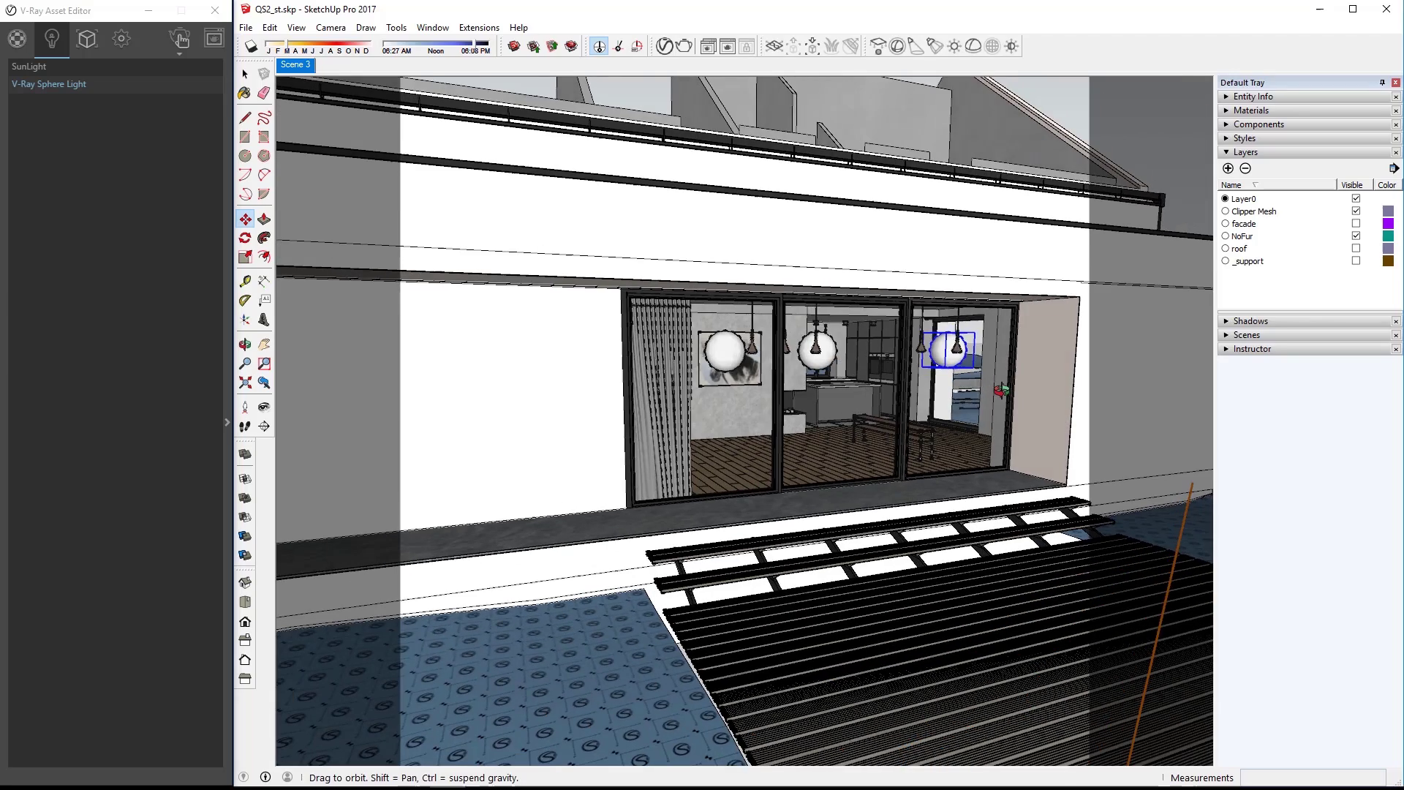
{"action": "scroll", "coordinate": [1001, 390], "scroll_direction": "up", "scroll_amount": 8}
{"action": "middle_click_drag", "start_coordinate": [1001, 390], "coordinate": [824, 257]}
{"action": "key", "text": "m"}
{"action": "left_click", "coordinate": [824, 257]}
{"action": "key", "text": "ctrl"}
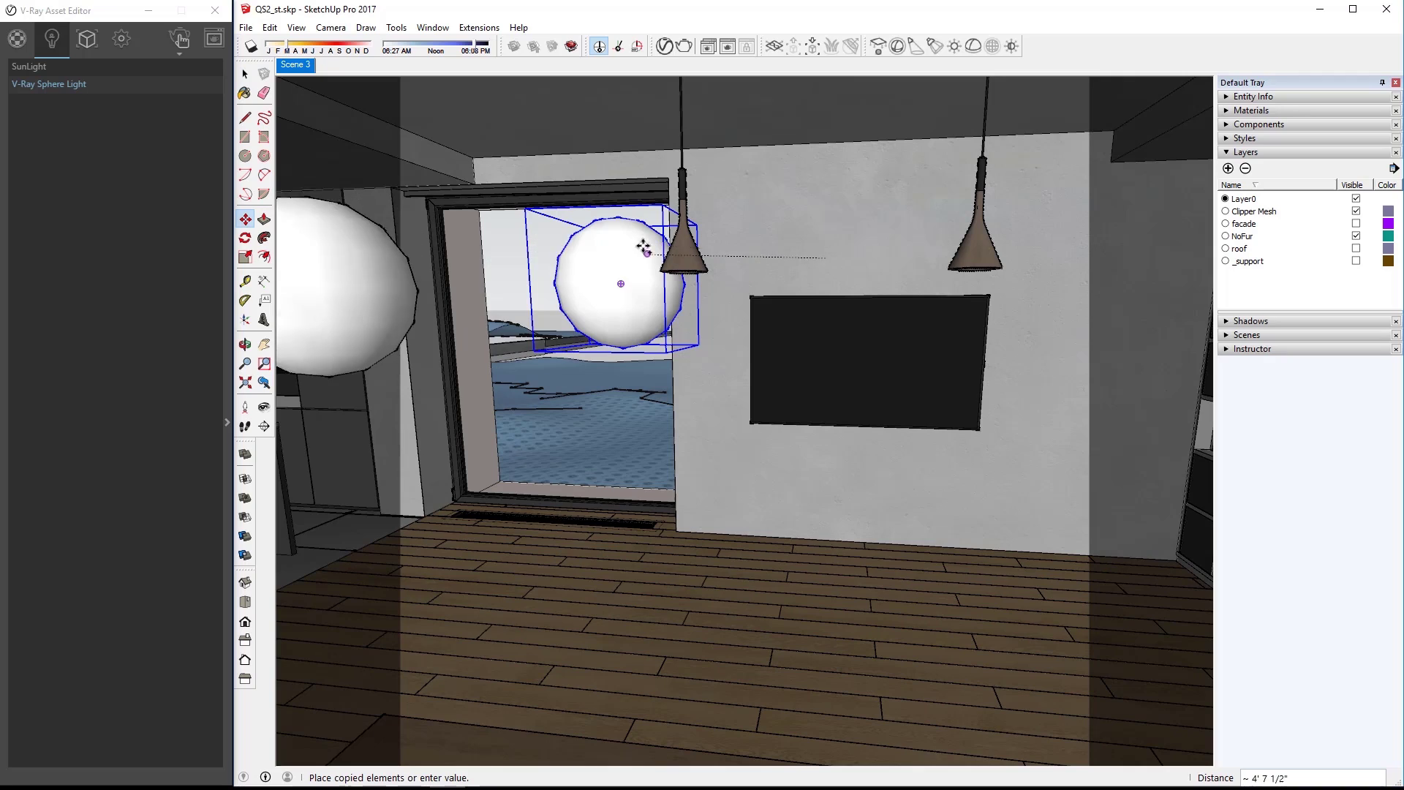
{"action": "middle_click_drag", "start_coordinate": [537, 251], "coordinate": [704, 340]}
{"action": "key", "text": "Escape"}
{"action": "key", "text": "space"}
Step: Orbit back out to view the house exterior
{"action": "middle_click_drag", "start_coordinate": [849, 435], "coordinate": [773, 345]}
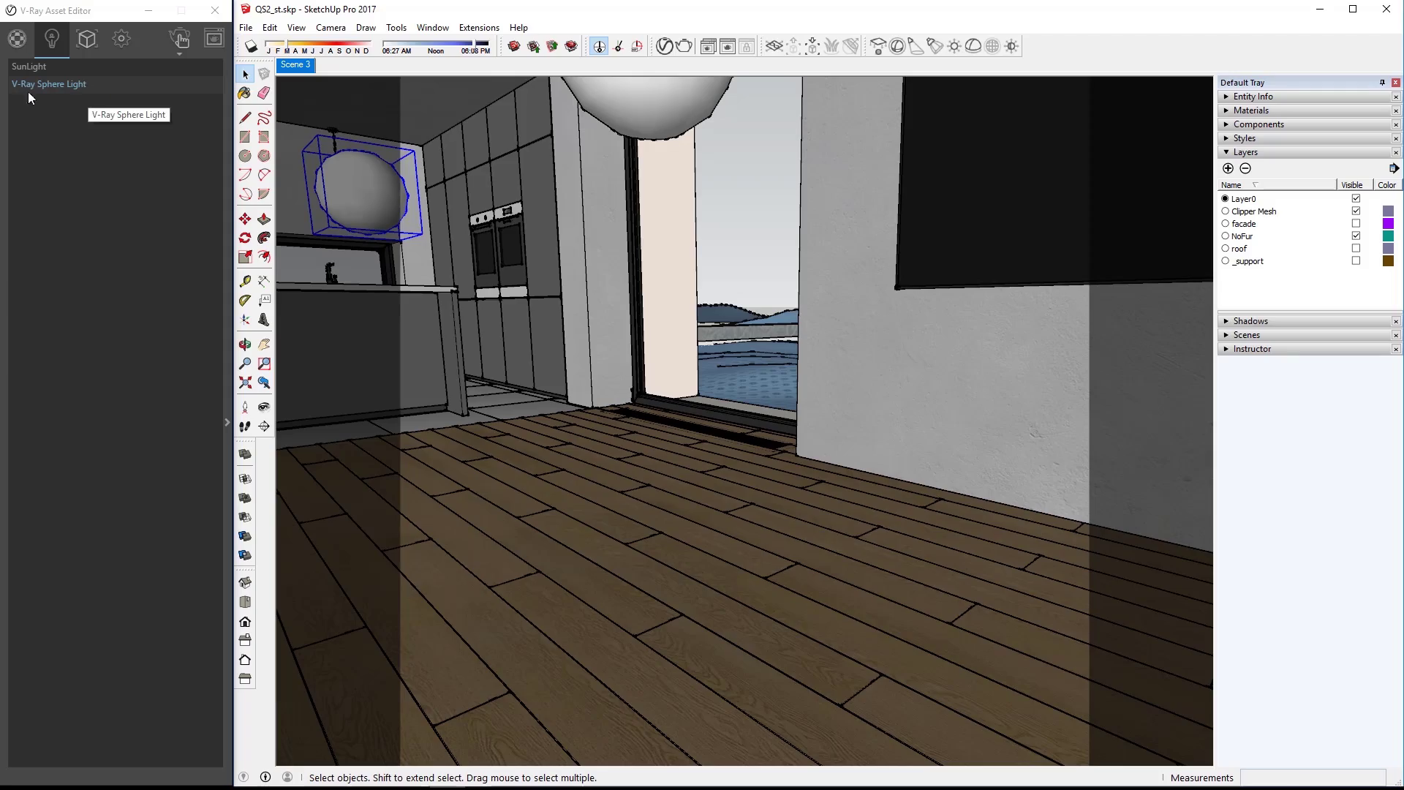
{"action": "scroll", "coordinate": [419, 217], "scroll_direction": "up", "scroll_amount": 5}
{"action": "middle_click_drag", "start_coordinate": [537, 256], "coordinate": [649, 367]}
{"action": "scroll", "coordinate": [649, 366], "scroll_direction": "down", "scroll_amount": 5}
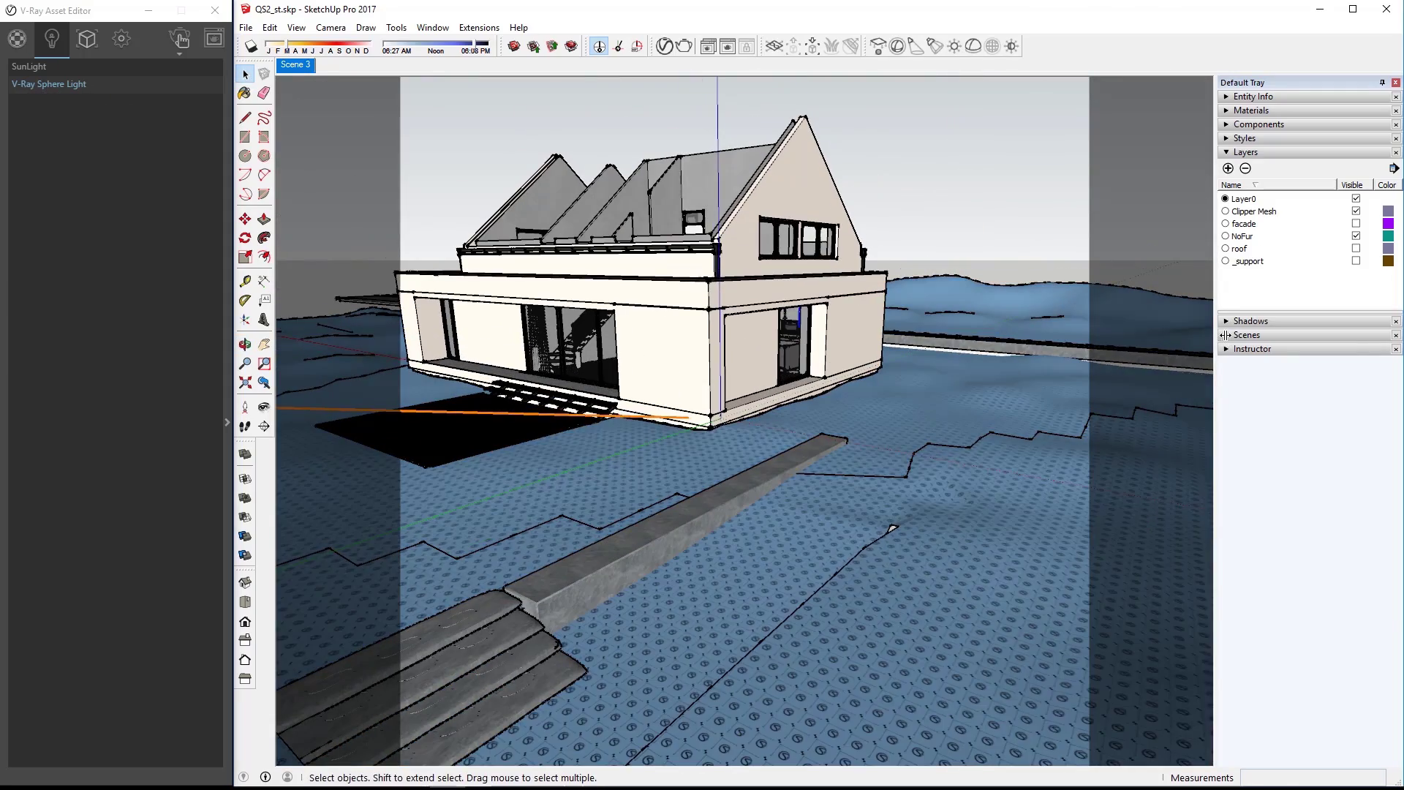
Step: Switch to the Scene 3 camera view and launch a V-Ray render of the house
{"action": "left_click", "coordinate": [1228, 338]}
{"action": "double_click", "coordinate": [1252, 379]}
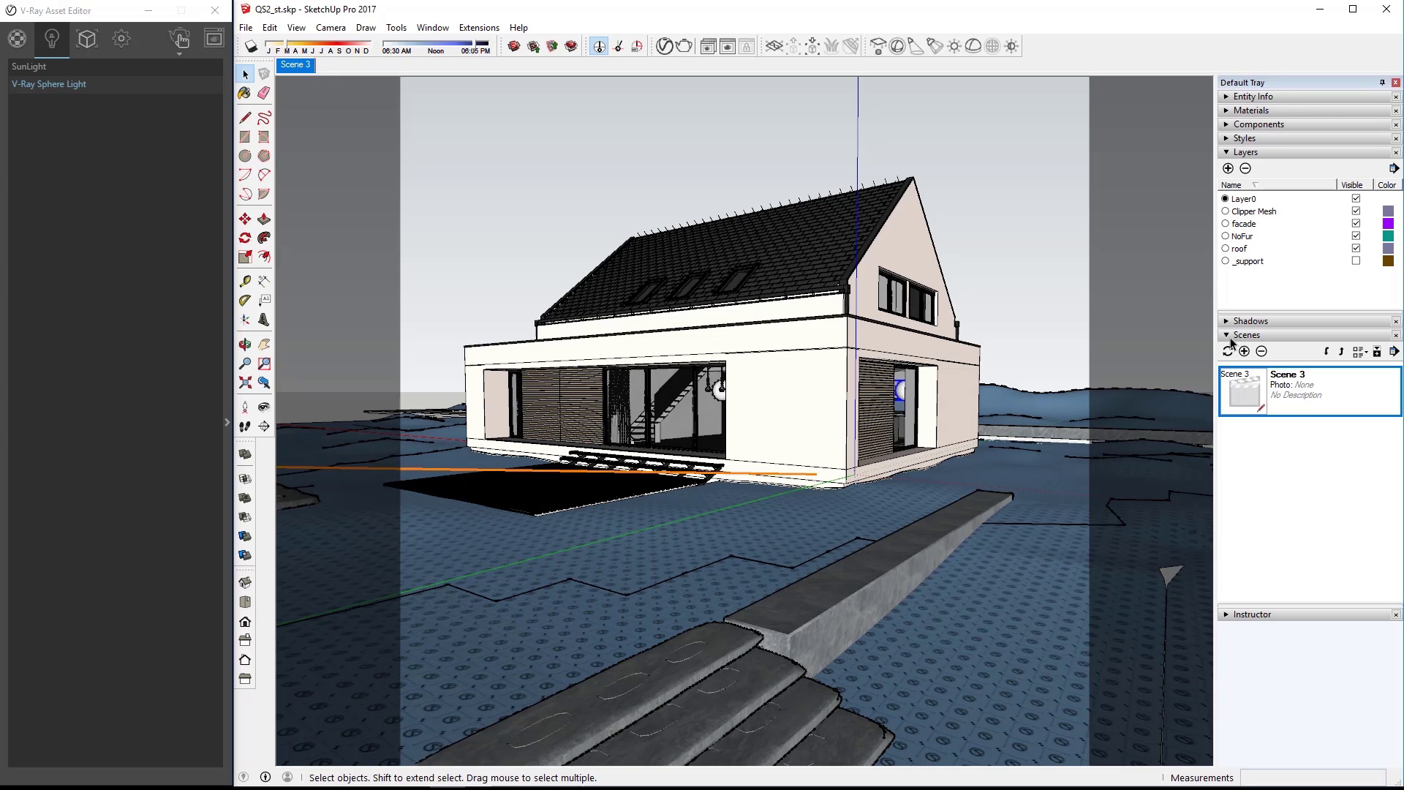
{"action": "left_click", "coordinate": [685, 47]}
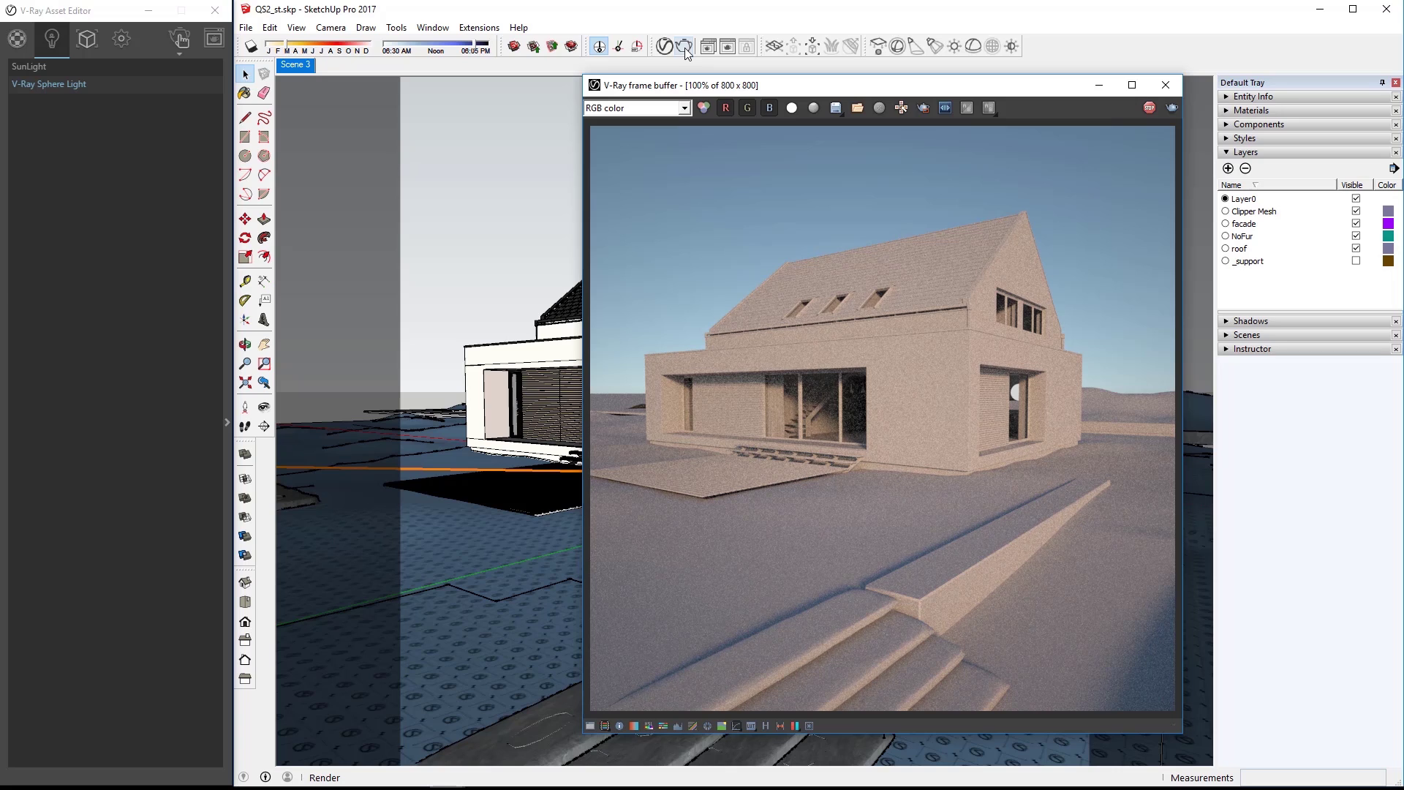
Step: Tick Invisible in the V-Ray Sphere Light's Options so the light balls vanish from renders
{"action": "left_click_drag", "start_coordinate": [867, 91], "coordinate": [842, 82]}
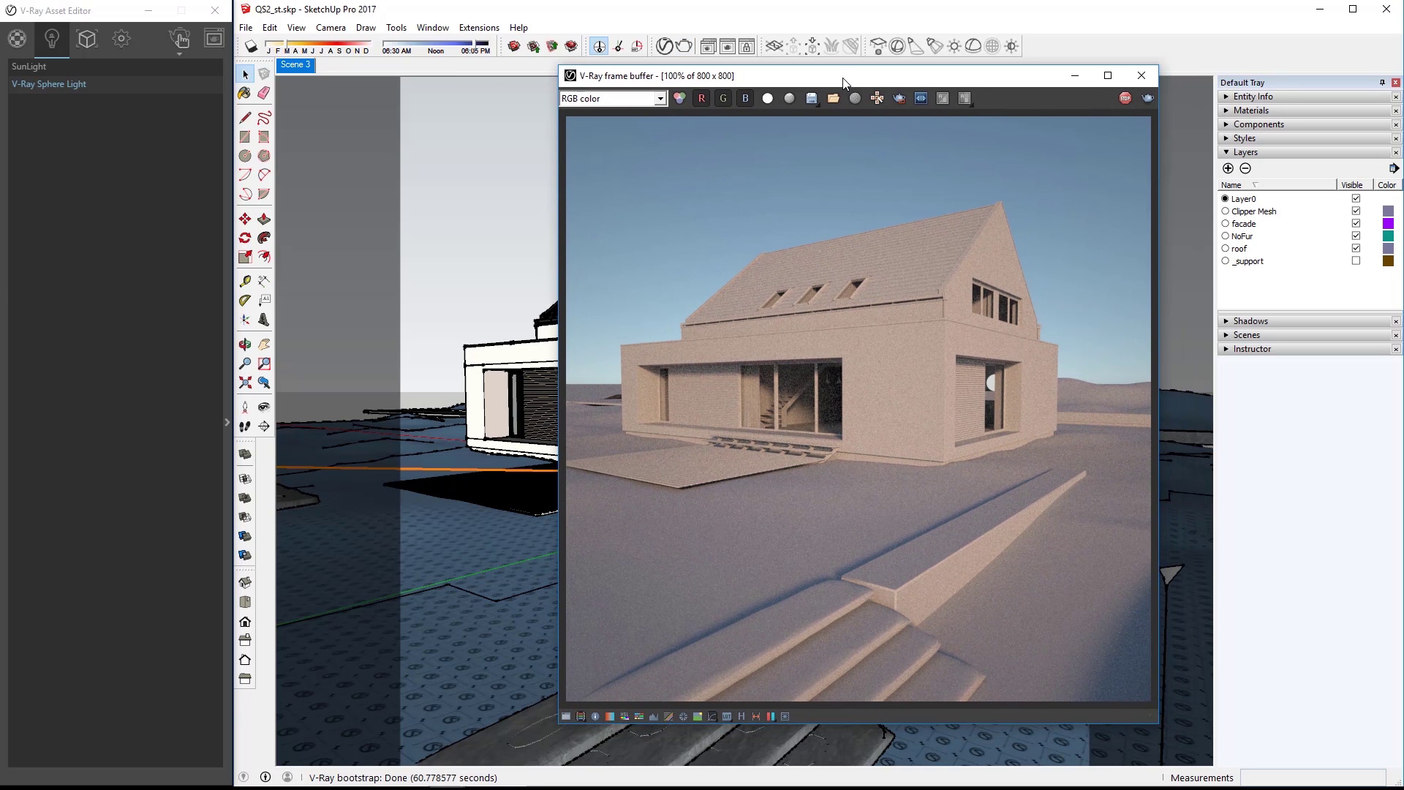
{"action": "left_click", "coordinate": [226, 120]}
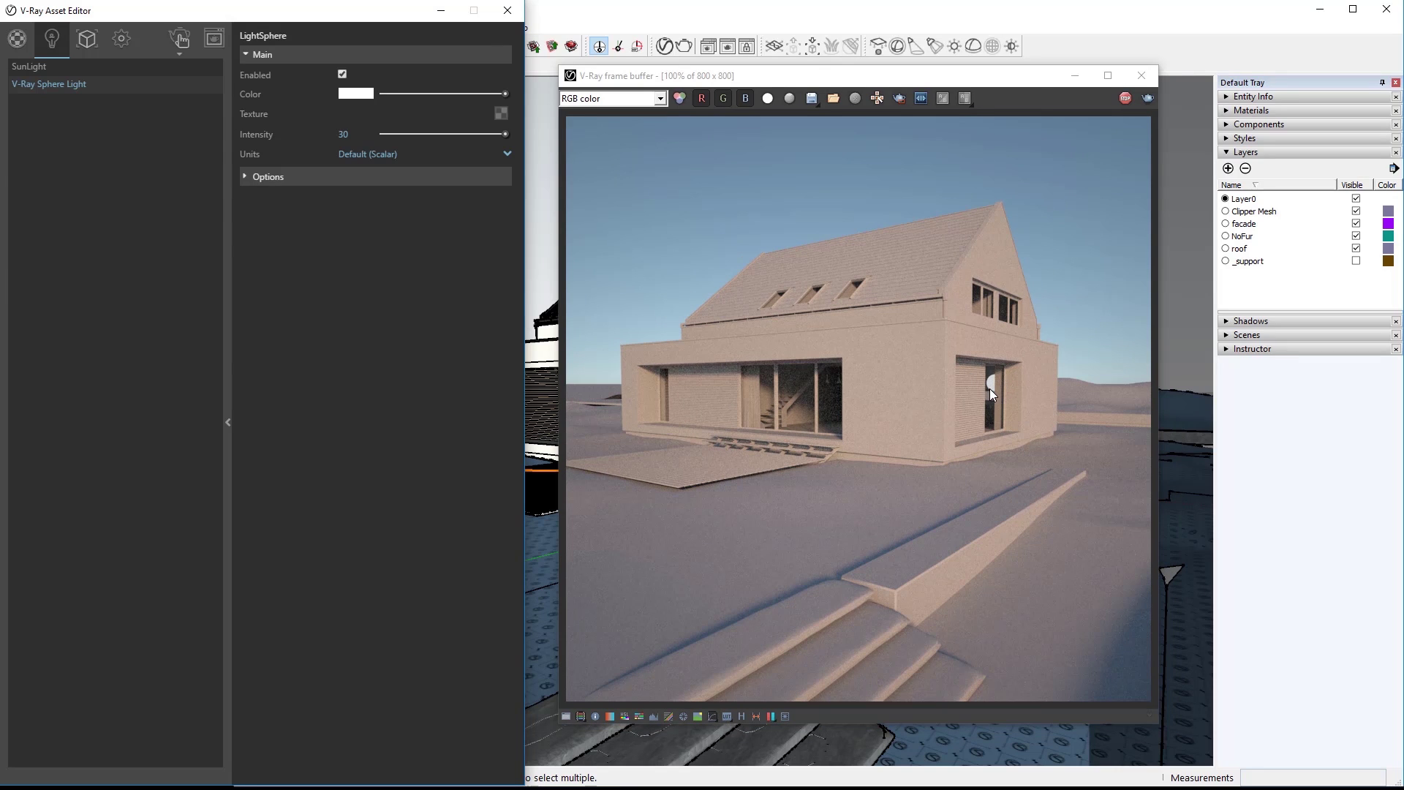
{"action": "left_click", "coordinate": [249, 176]}
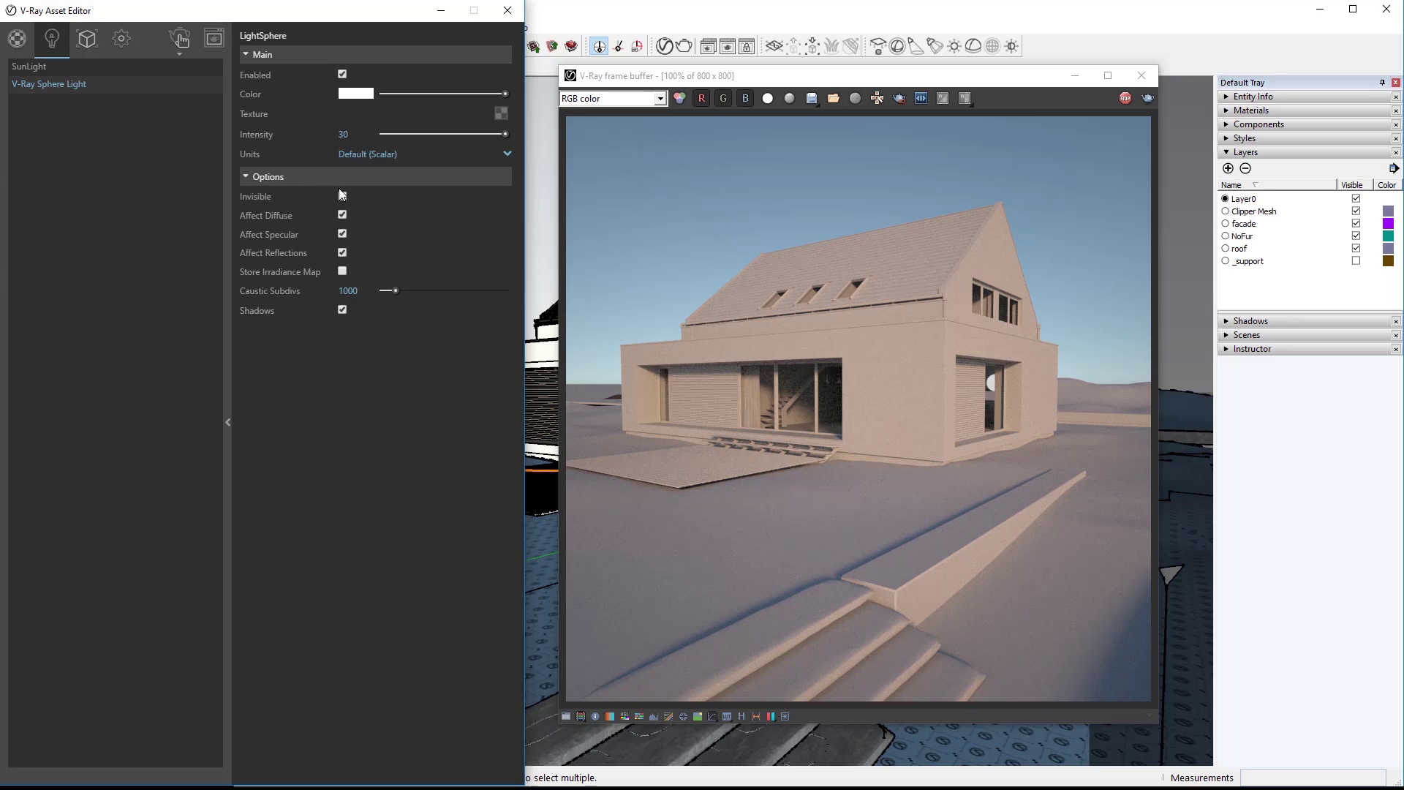
{"action": "left_click", "coordinate": [247, 177]}
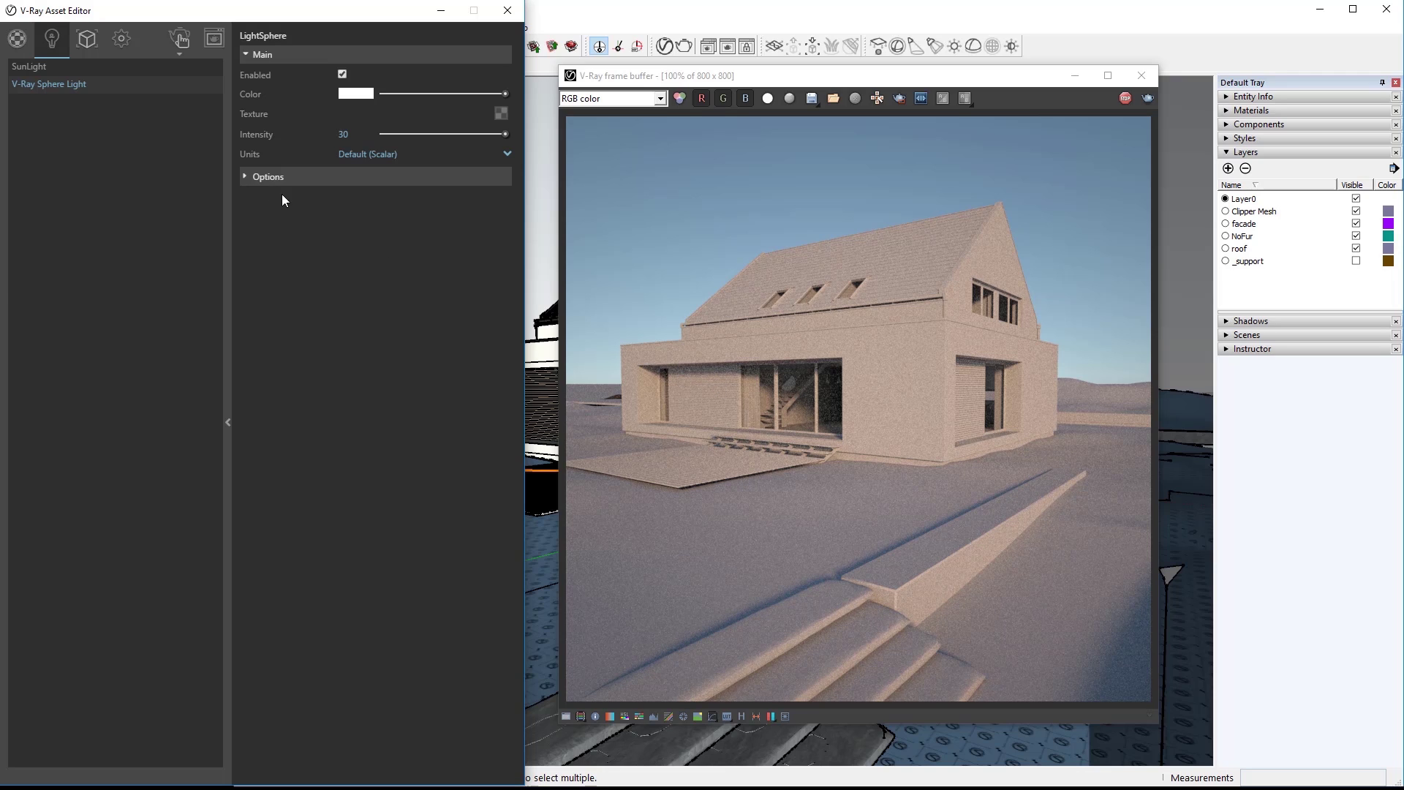
{"action": "left_click", "coordinate": [247, 177]}
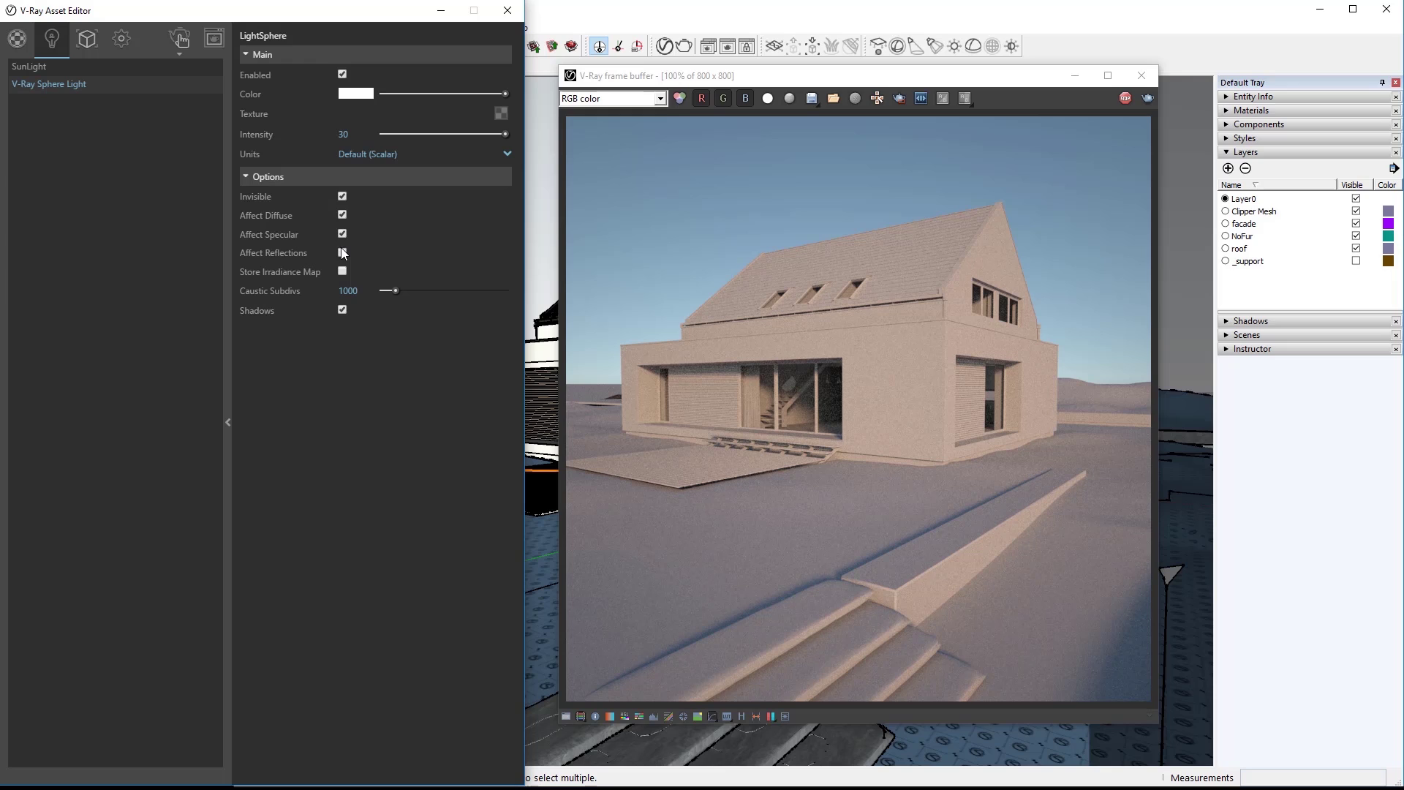
{"action": "left_click", "coordinate": [247, 178]}
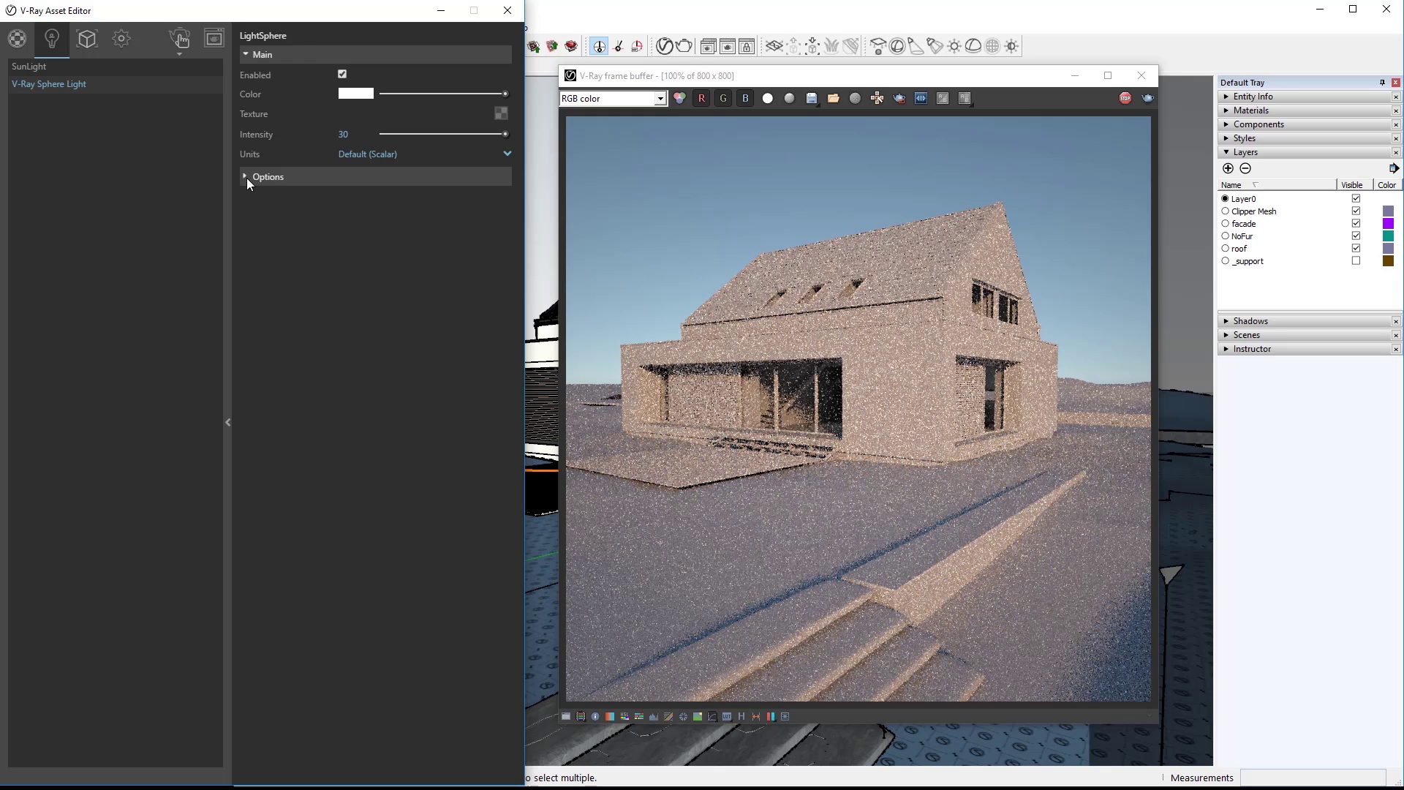
Step: Give the sphere light a pale warm yellow colour
{"action": "left_click", "coordinate": [354, 97]}
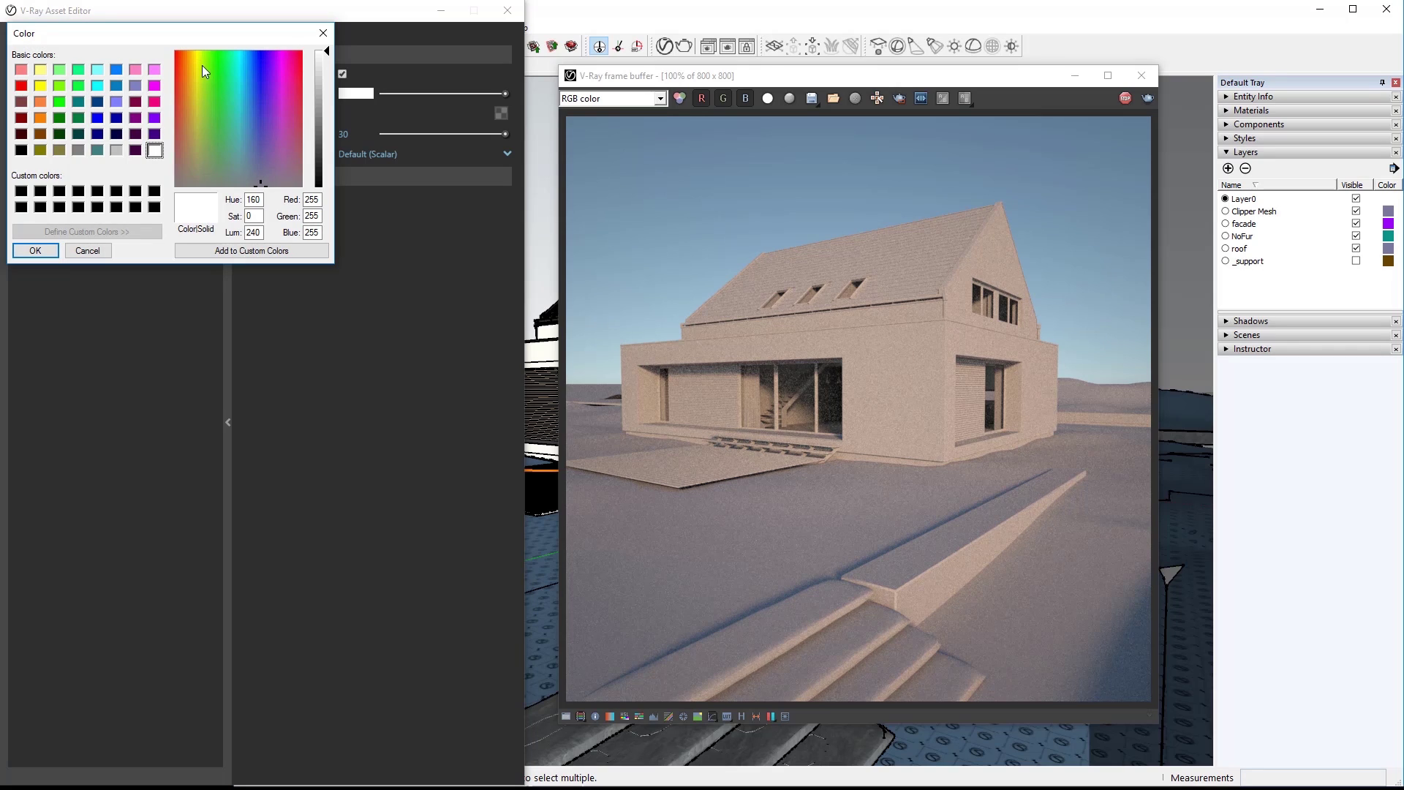
{"action": "left_click", "coordinate": [198, 65]}
{"action": "left_click", "coordinate": [320, 79]}
{"action": "left_click", "coordinate": [191, 64]}
{"action": "left_click", "coordinate": [35, 250]}
Step: Set the sphere light intensity to 2000, then 1800
{"action": "double_click", "coordinate": [343, 134]}
{"action": "type", "text": "2000"}
{"action": "key", "text": "Return"}
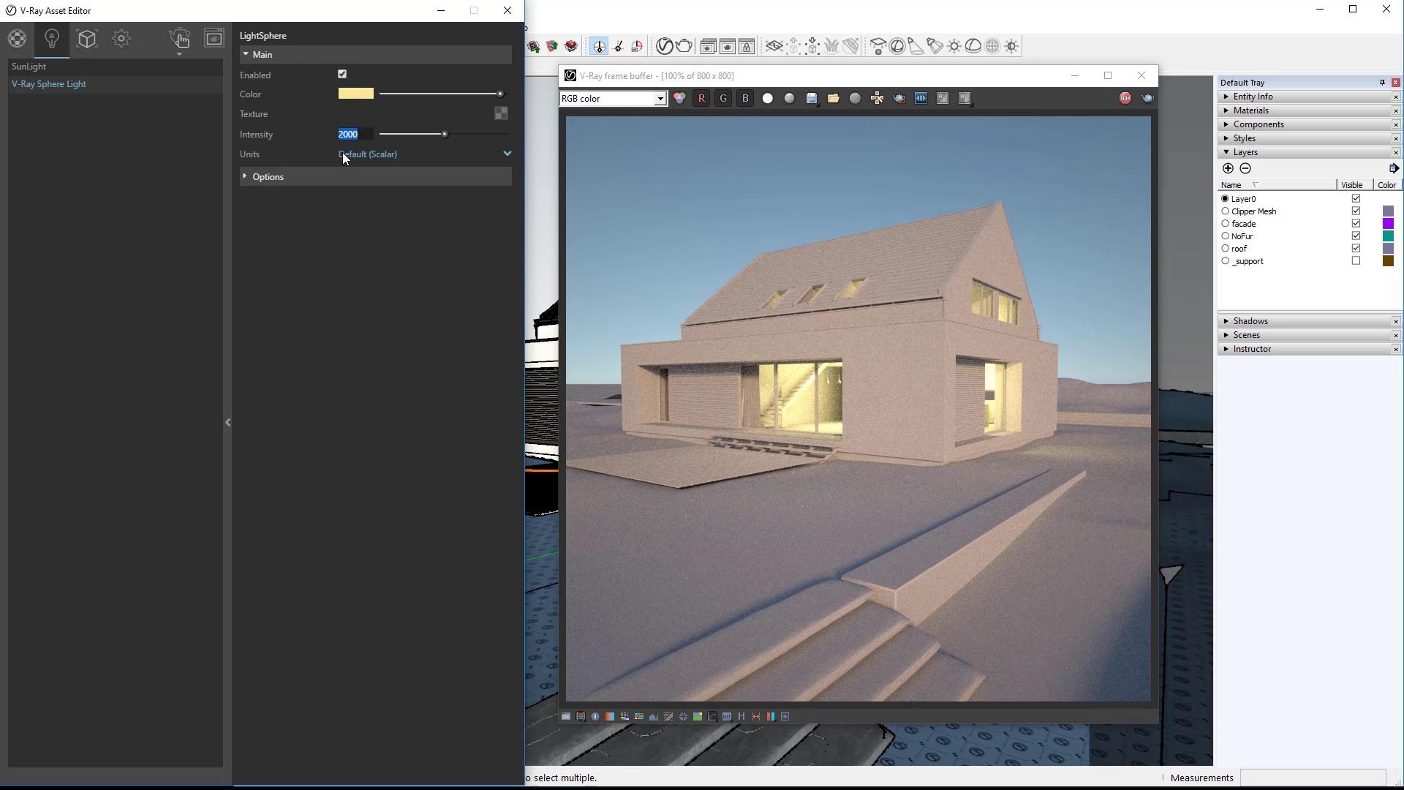
{"action": "type", "text": "1800"}
{"action": "key", "text": "Return"}
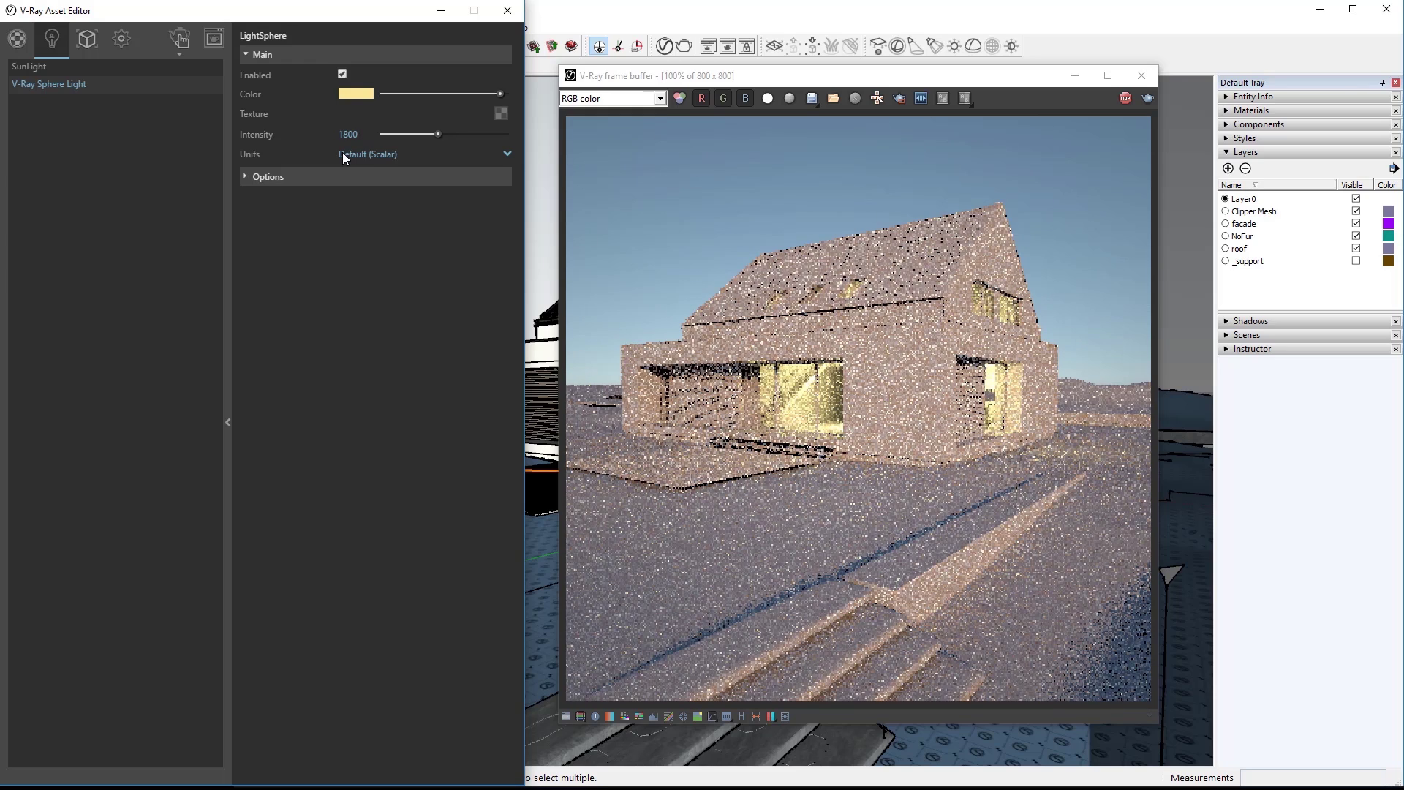
Step: Stop and close the interactive render, then place a dome light on the ledge
{"action": "left_click", "coordinate": [225, 209]}
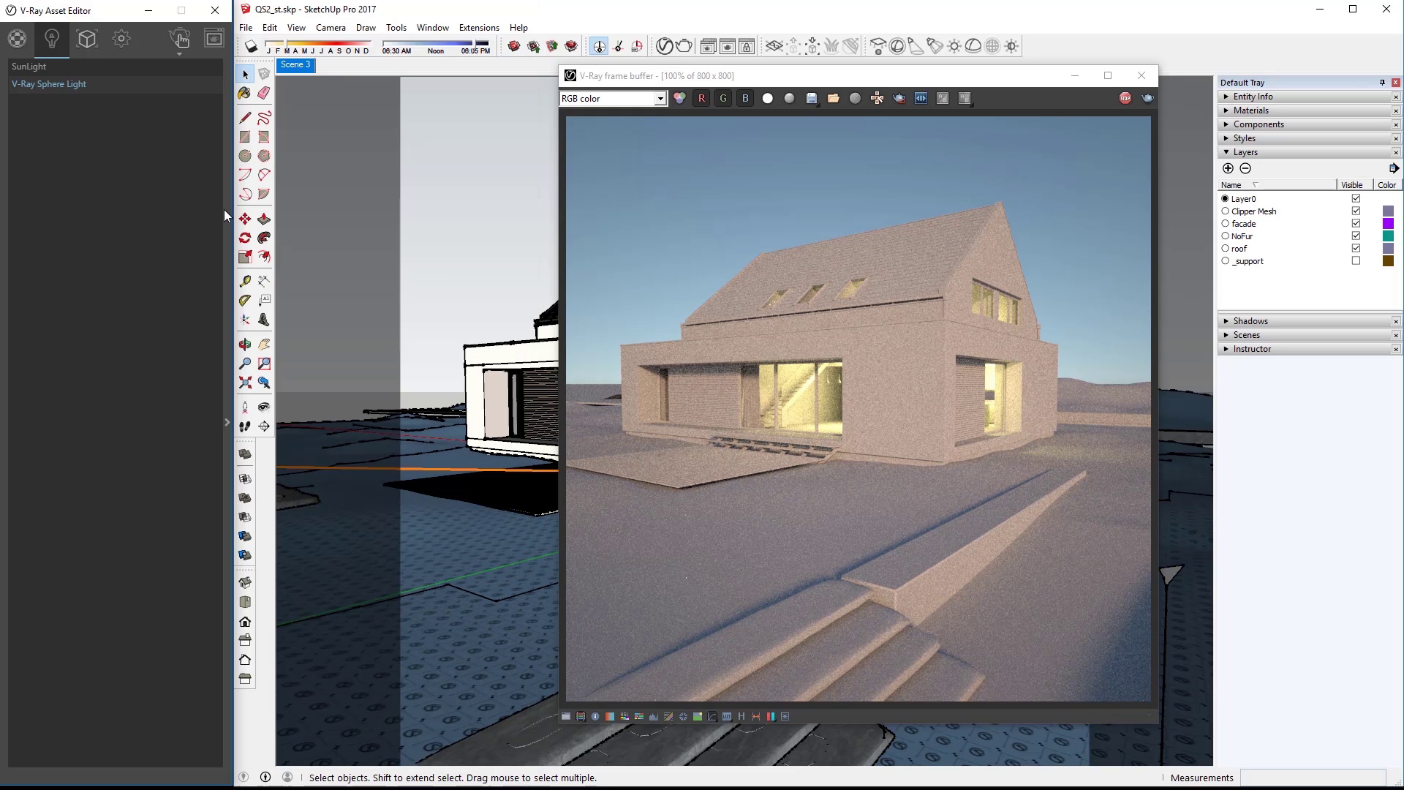
{"action": "left_click", "coordinate": [1123, 99]}
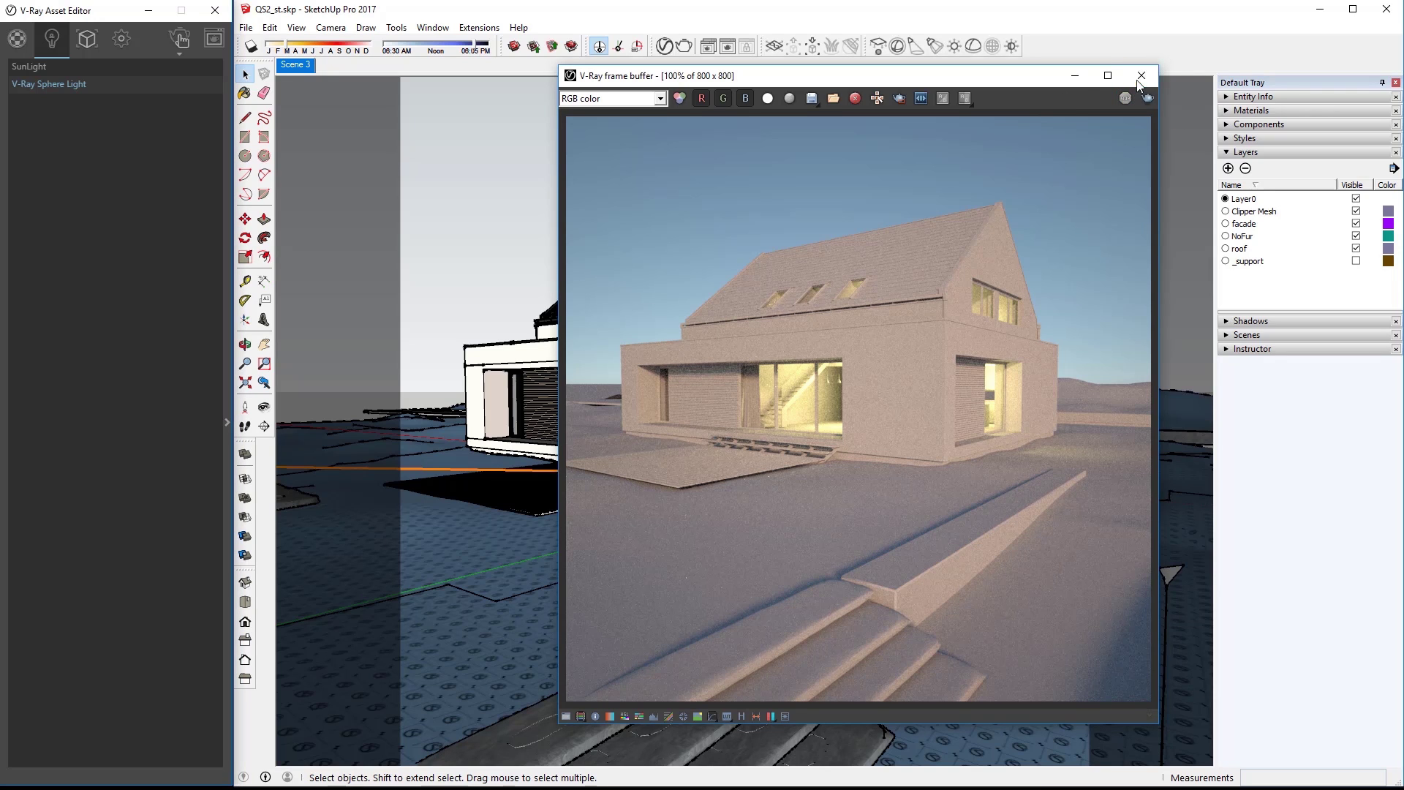
{"action": "left_click", "coordinate": [1140, 76]}
{"action": "left_click", "coordinate": [973, 48]}
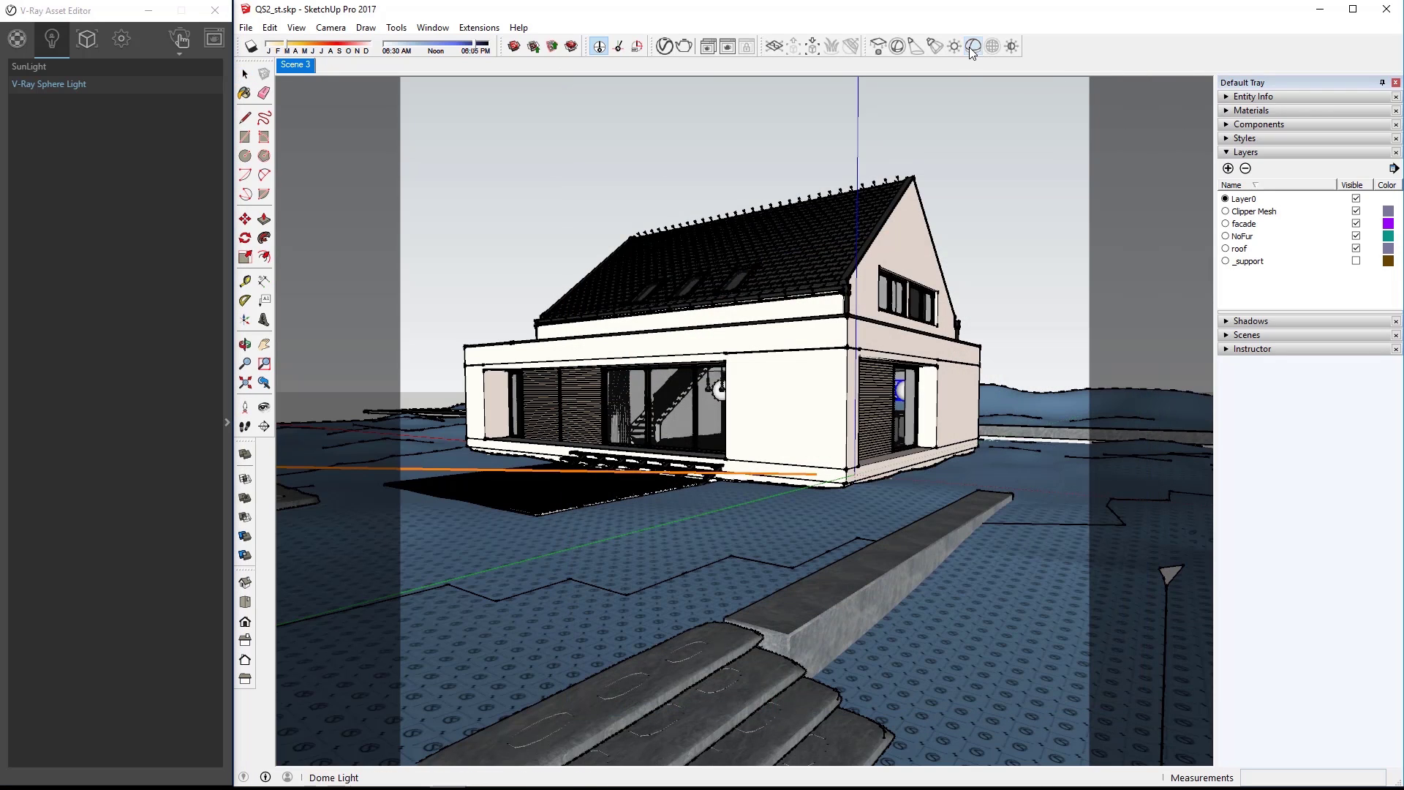
{"action": "left_click", "coordinate": [803, 601]}
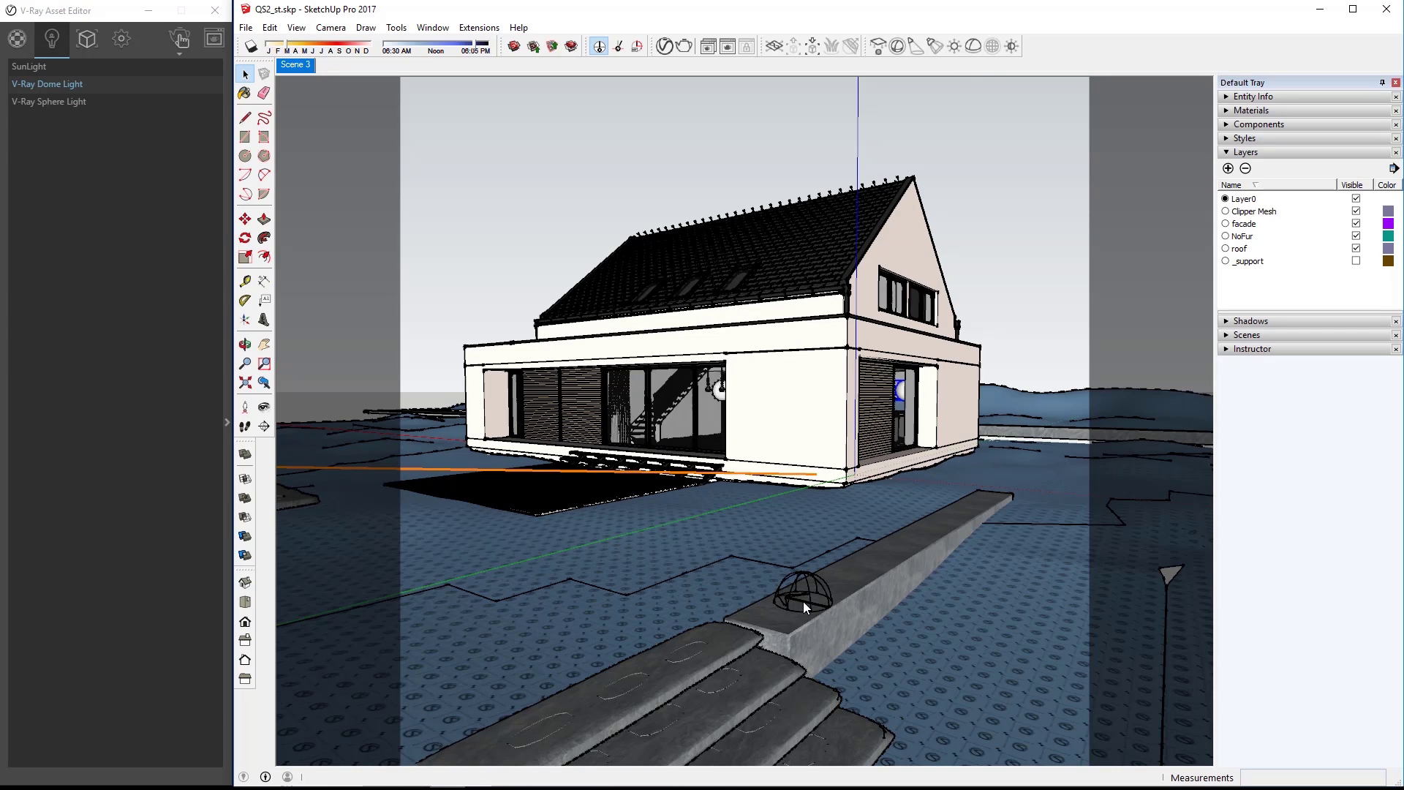
Step: Review the dome light's and sun light's parameters, then collapse the settings panel
{"action": "left_click", "coordinate": [225, 297]}
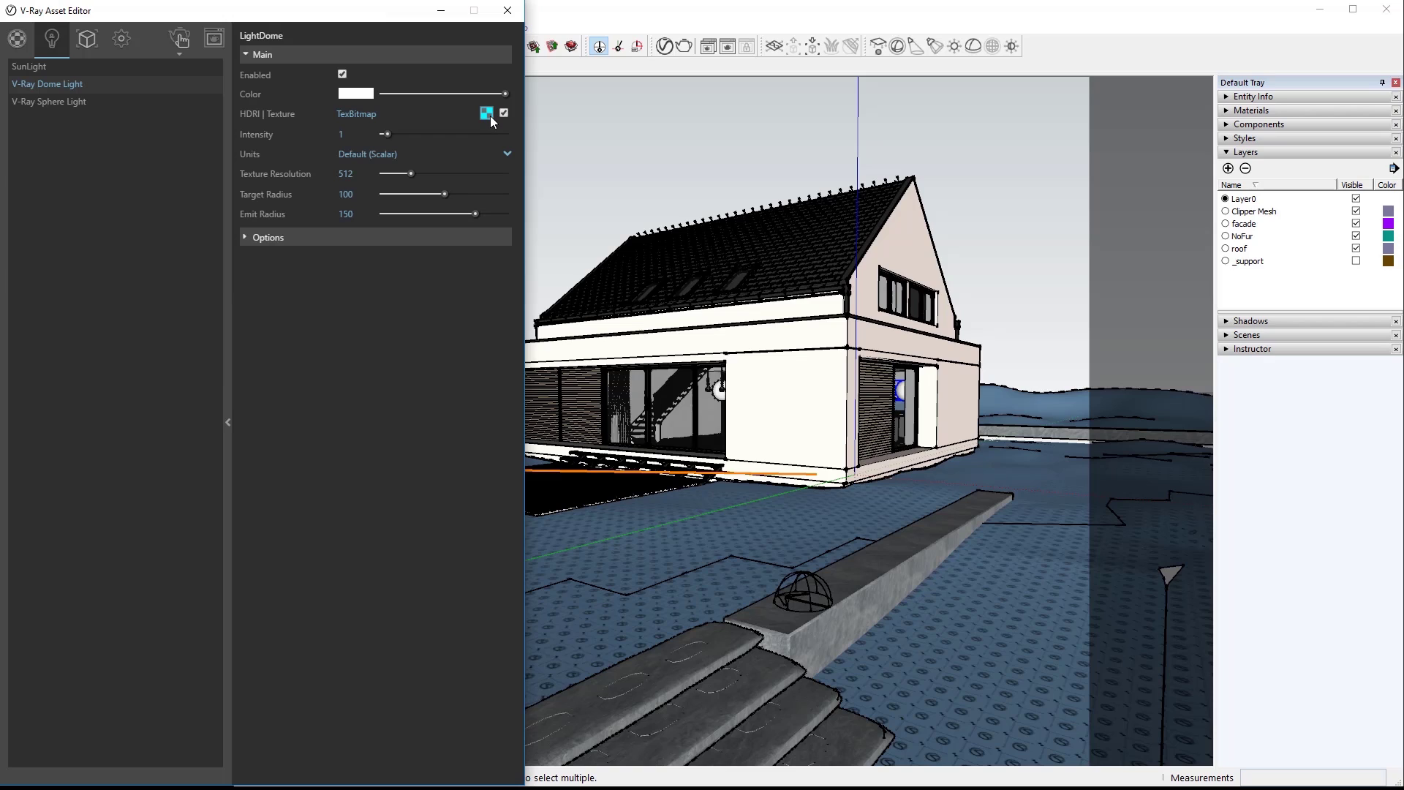
{"action": "left_click", "coordinate": [228, 378]}
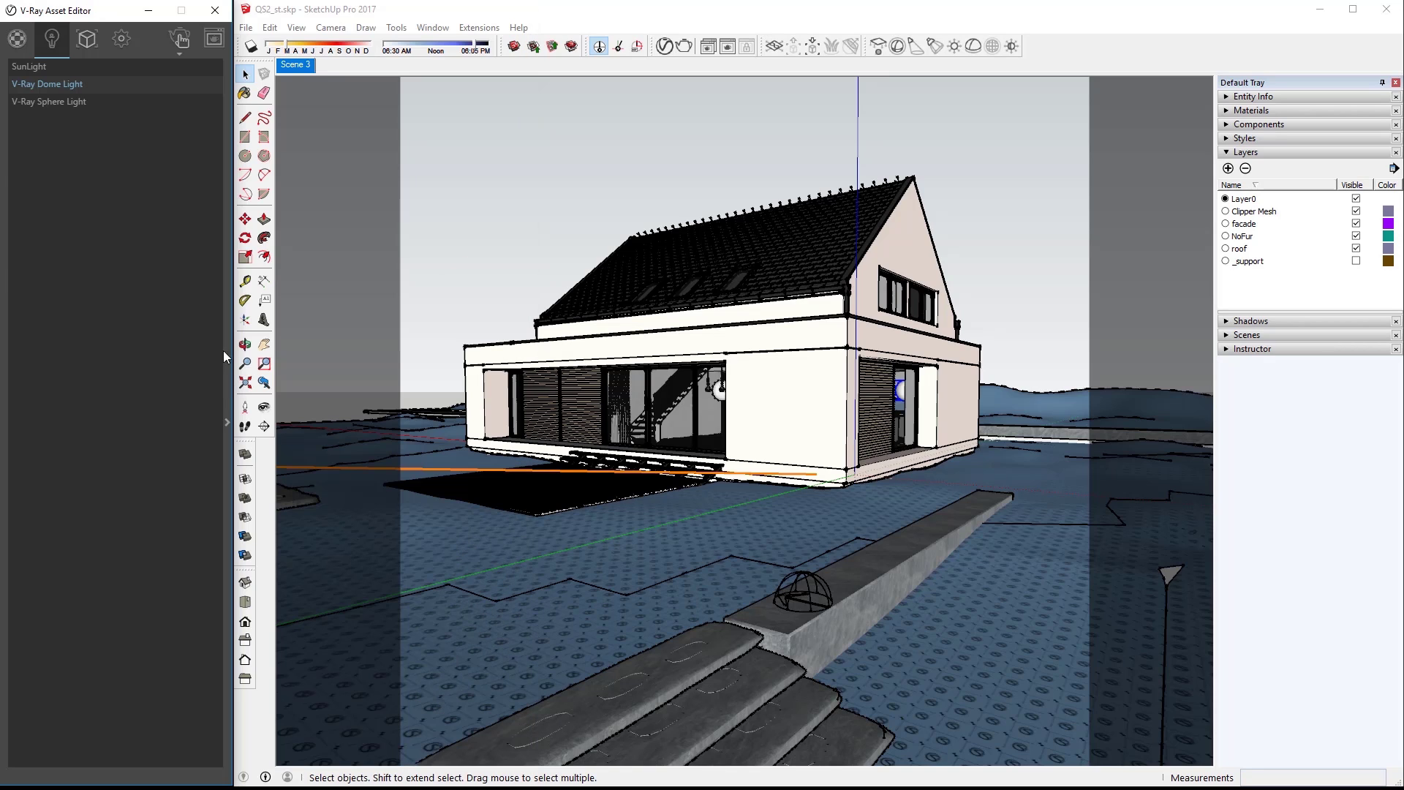
{"action": "left_click", "coordinate": [99, 68]}
{"action": "left_click", "coordinate": [228, 89]}
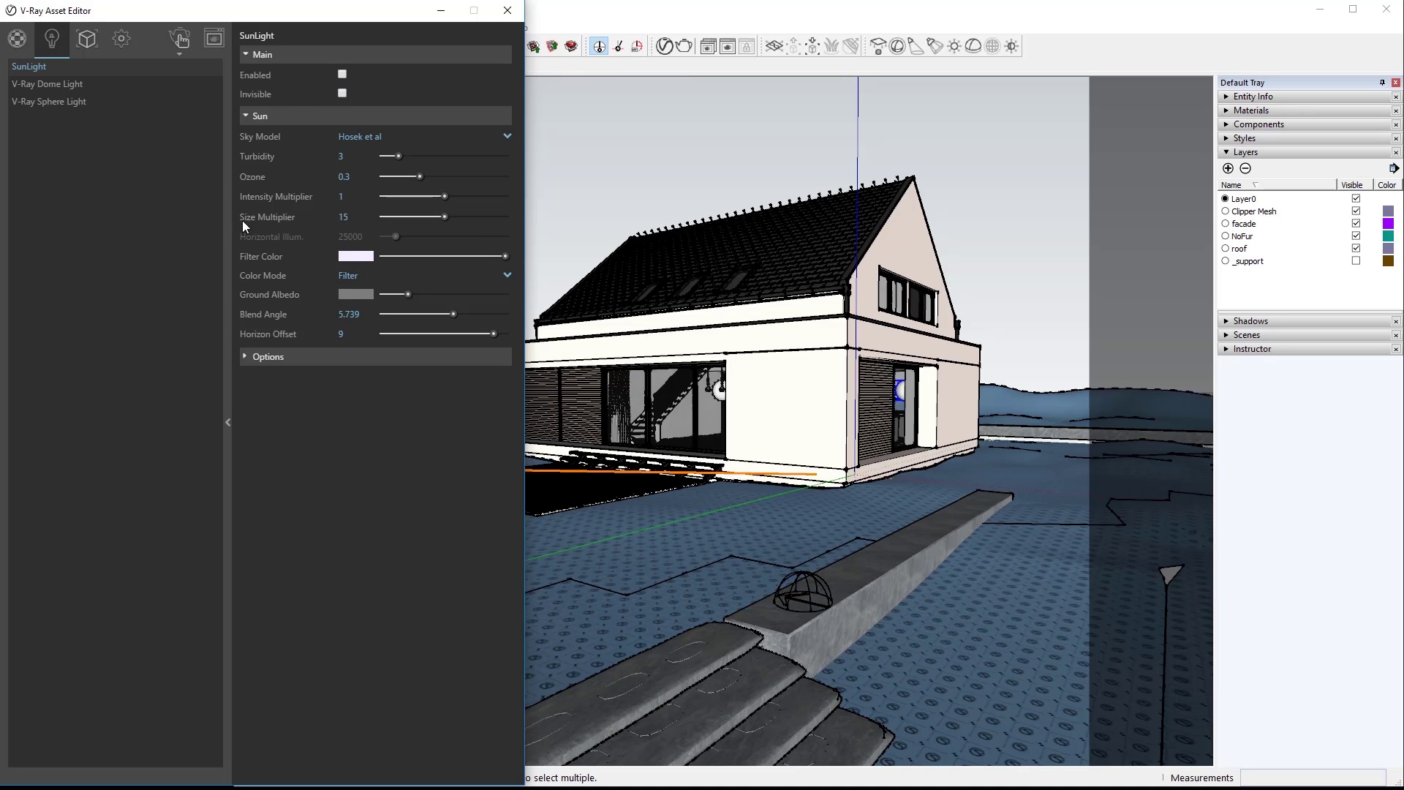
{"action": "left_click", "coordinate": [228, 362]}
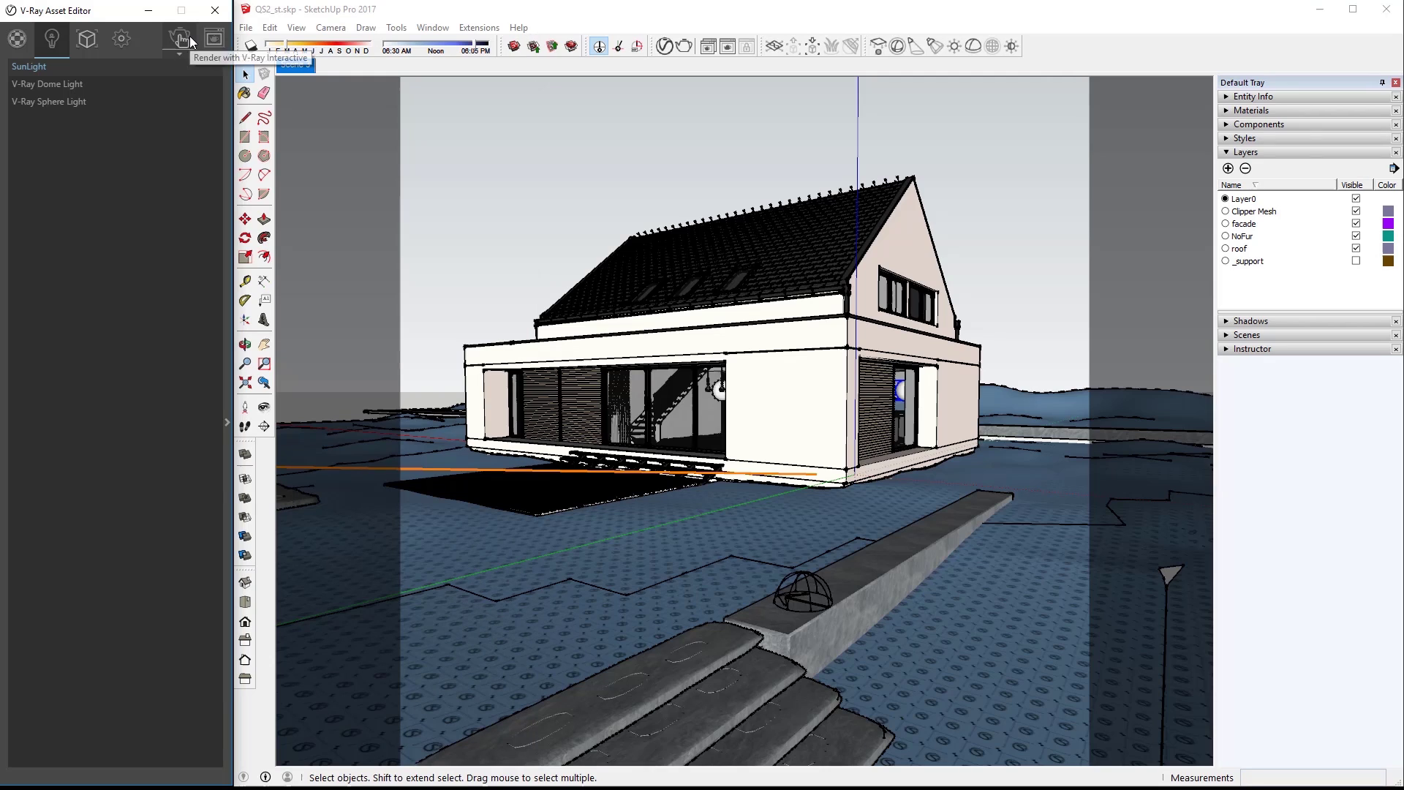
Step: Start a V-Ray interactive render and bring up the dome light's settings
{"action": "left_click", "coordinate": [190, 36]}
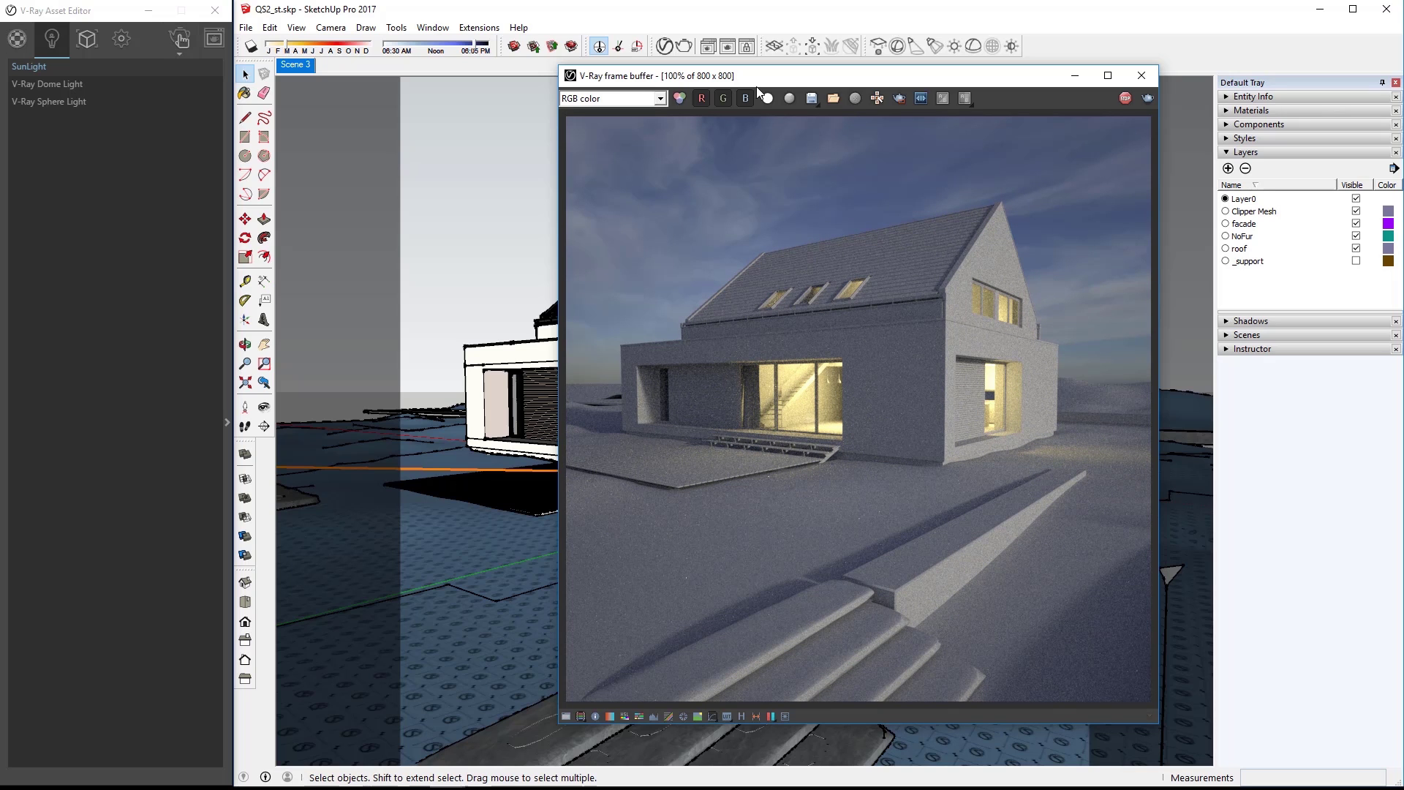
{"action": "left_click_drag", "start_coordinate": [805, 75], "coordinate": [751, 73]}
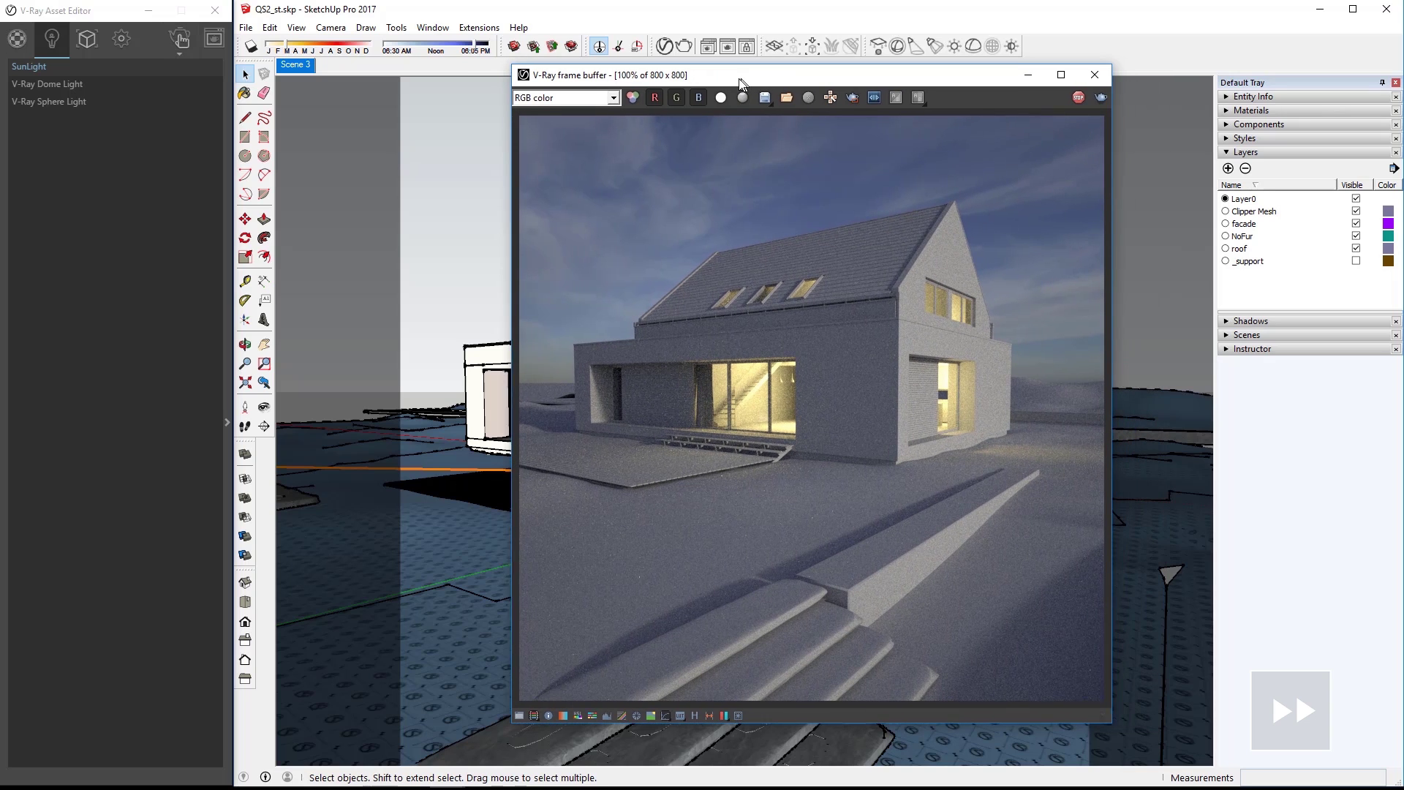
{"action": "left_click", "coordinate": [91, 84]}
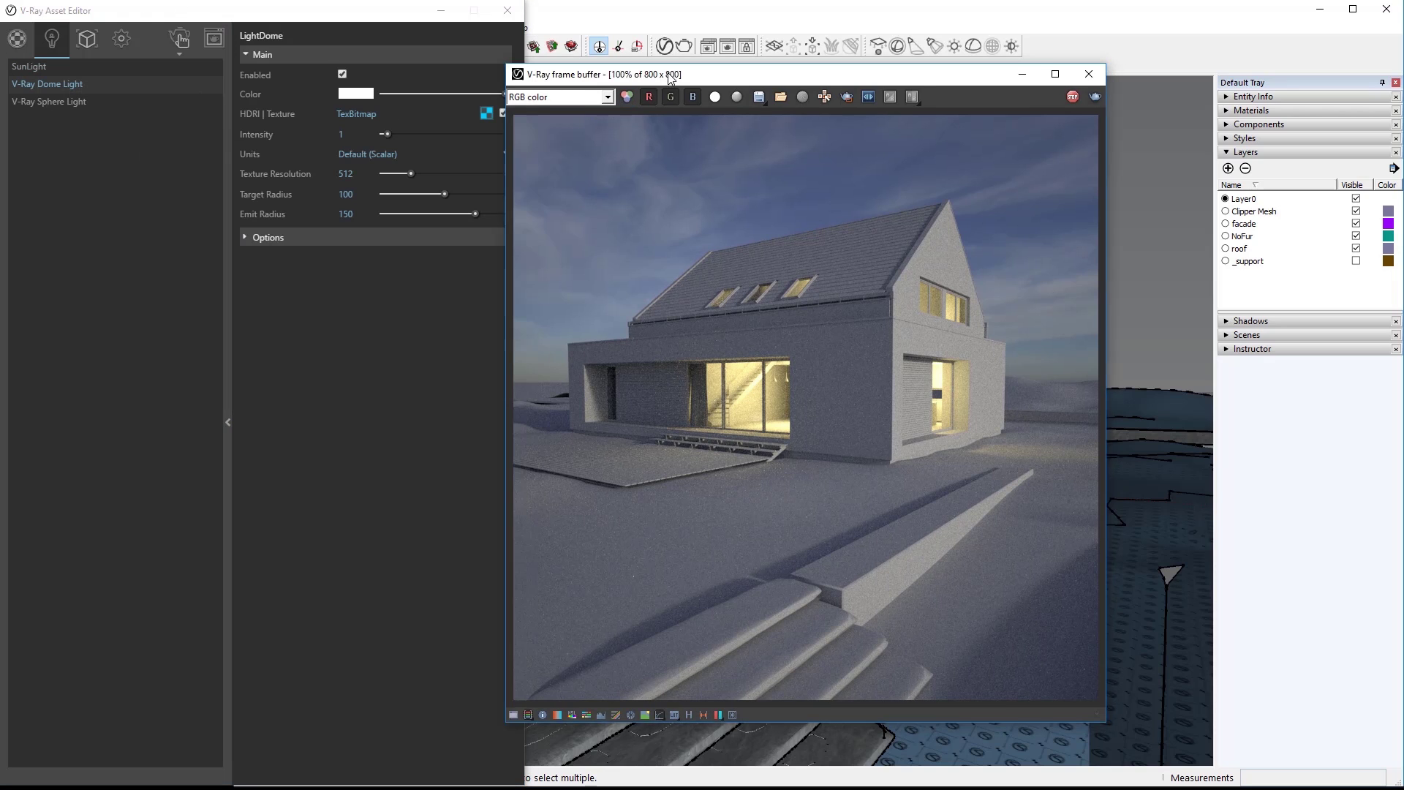
{"action": "left_click_drag", "start_coordinate": [658, 74], "coordinate": [753, 73]}
Step: Try dome light intensity 2, set it back to 1, and expand its extra options
{"action": "double_click", "coordinate": [352, 133]}
{"action": "type", "text": "2"}
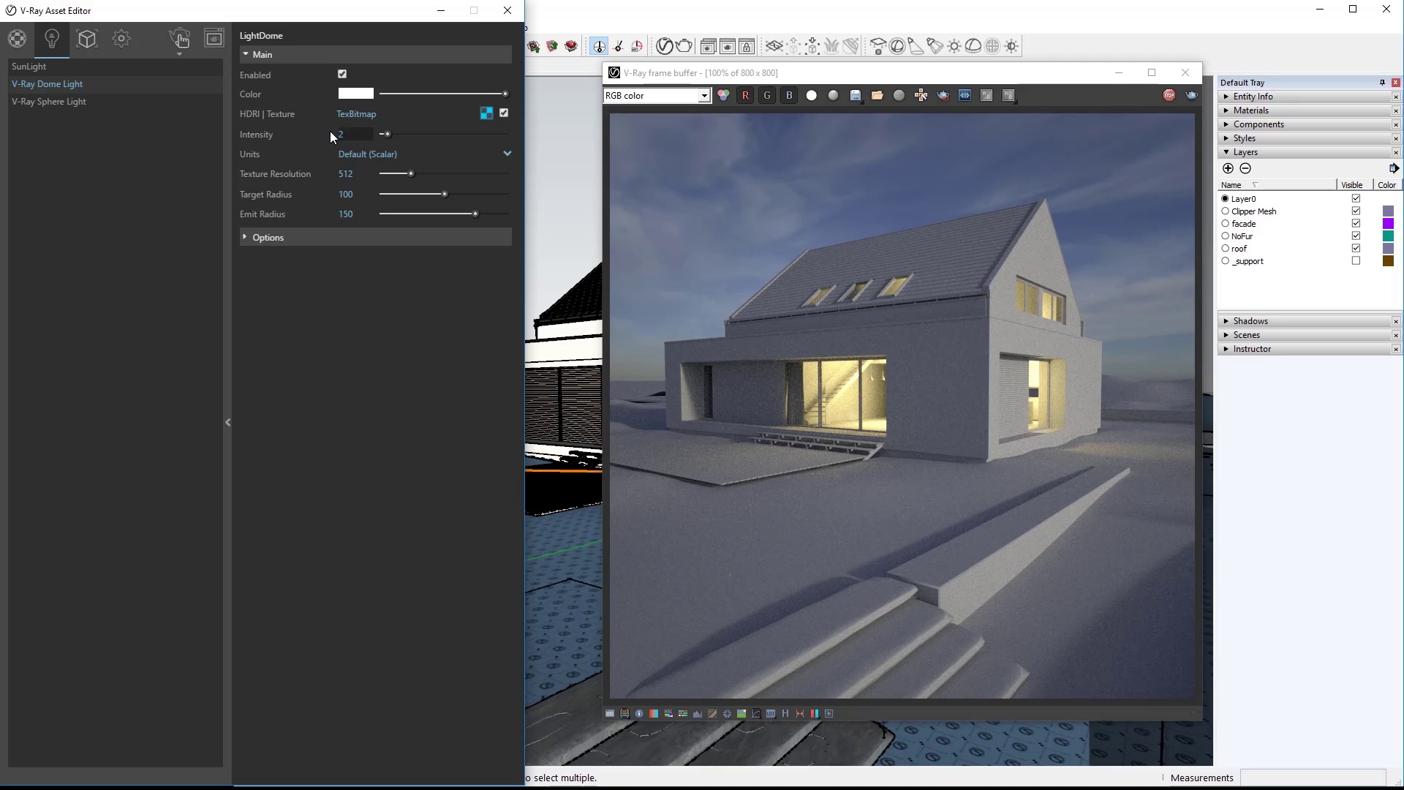
{"action": "key", "text": "Return"}
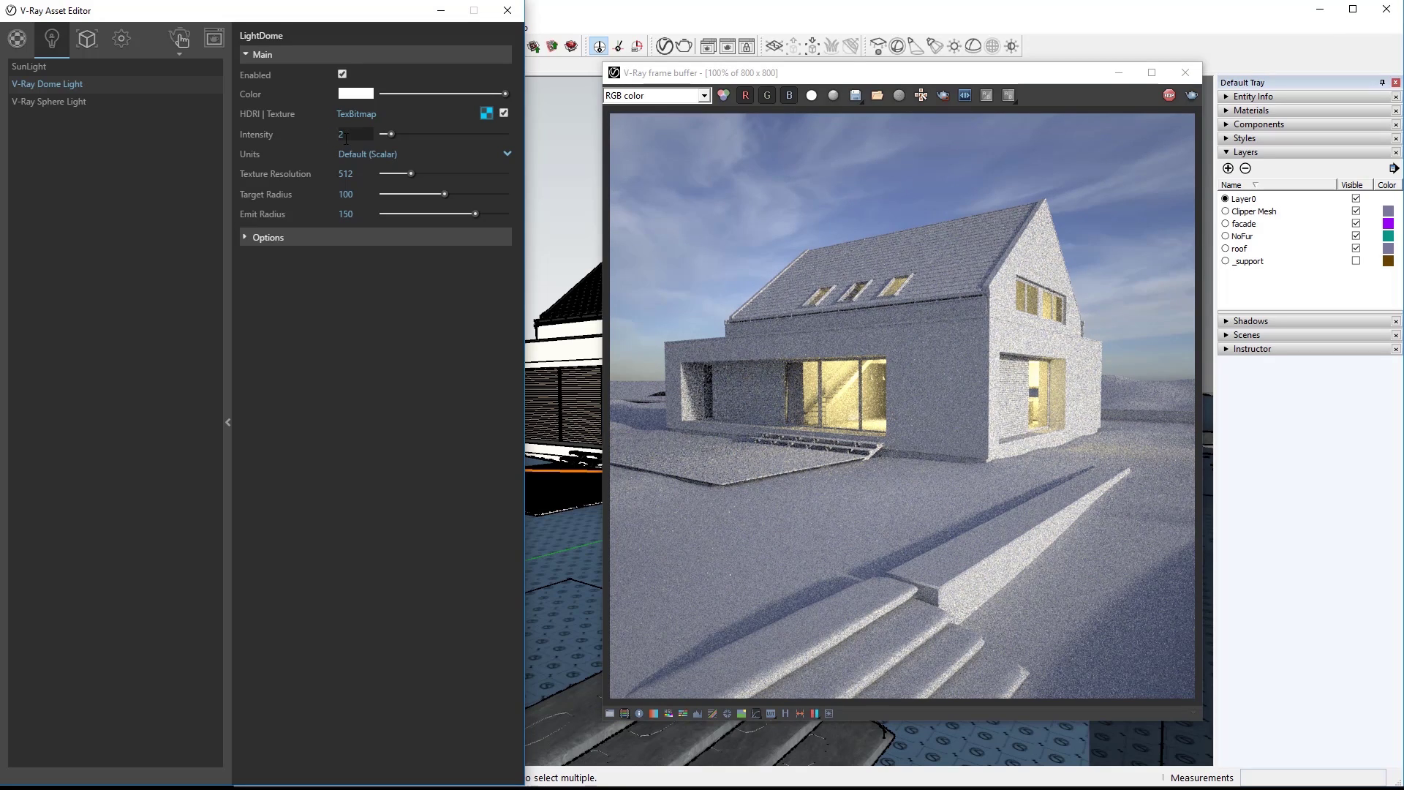
{"action": "double_click", "coordinate": [341, 135]}
{"action": "type", "text": "1"}
{"action": "key", "text": "Return"}
{"action": "left_click", "coordinate": [246, 238]}
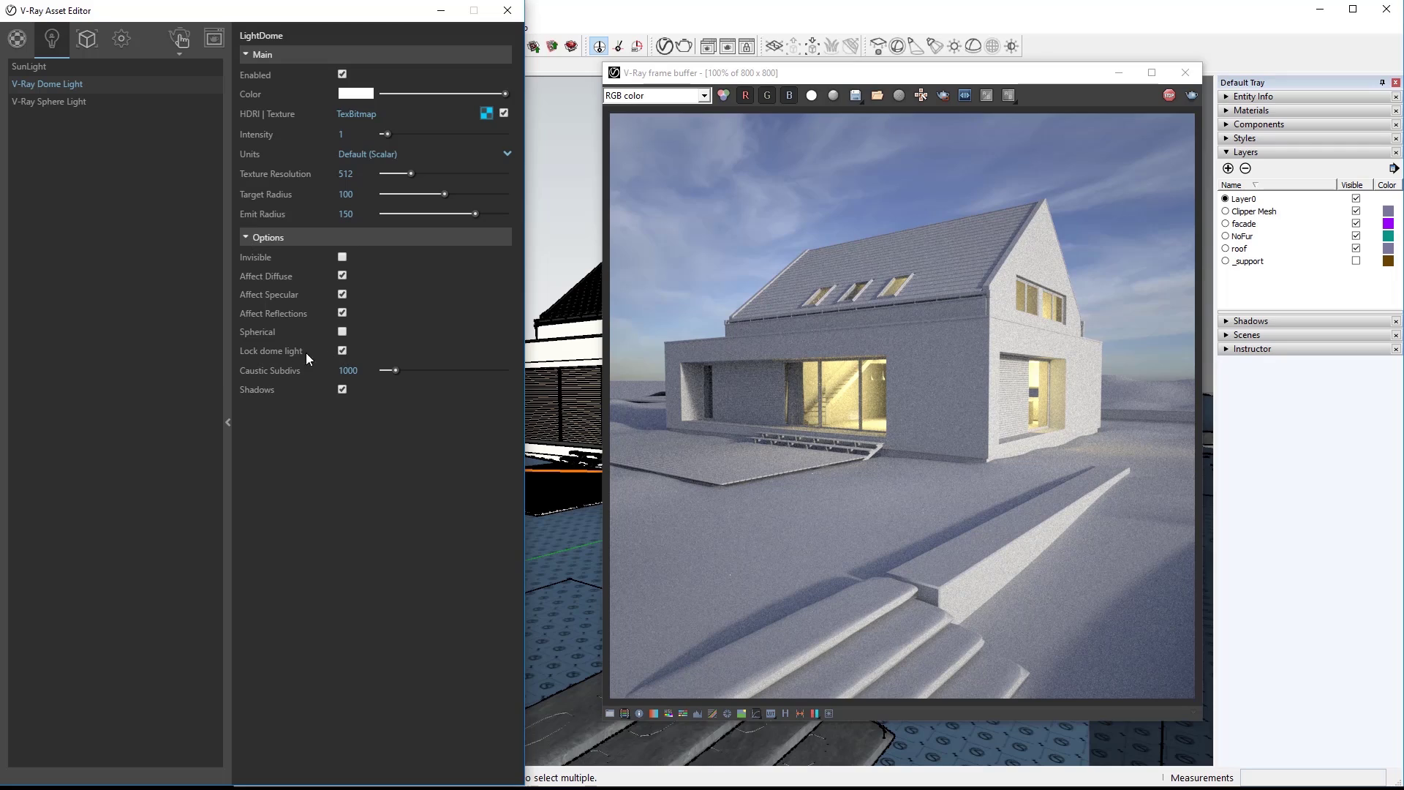
Step: Rotate the dome light about its base by roughly 18.6° to turn the HDRI sky
{"action": "left_click", "coordinate": [228, 374]}
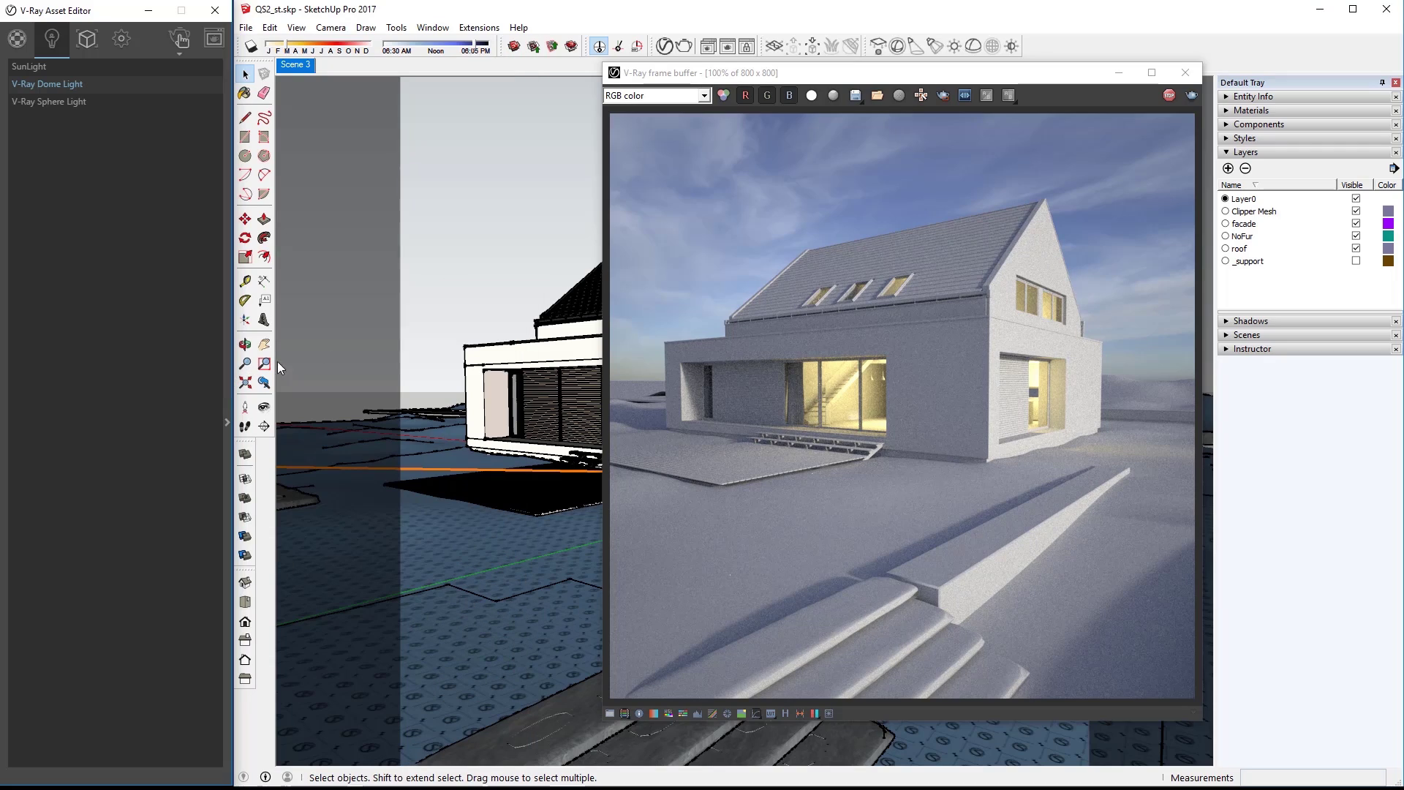
{"action": "left_click_drag", "start_coordinate": [845, 74], "coordinate": [331, 57]}
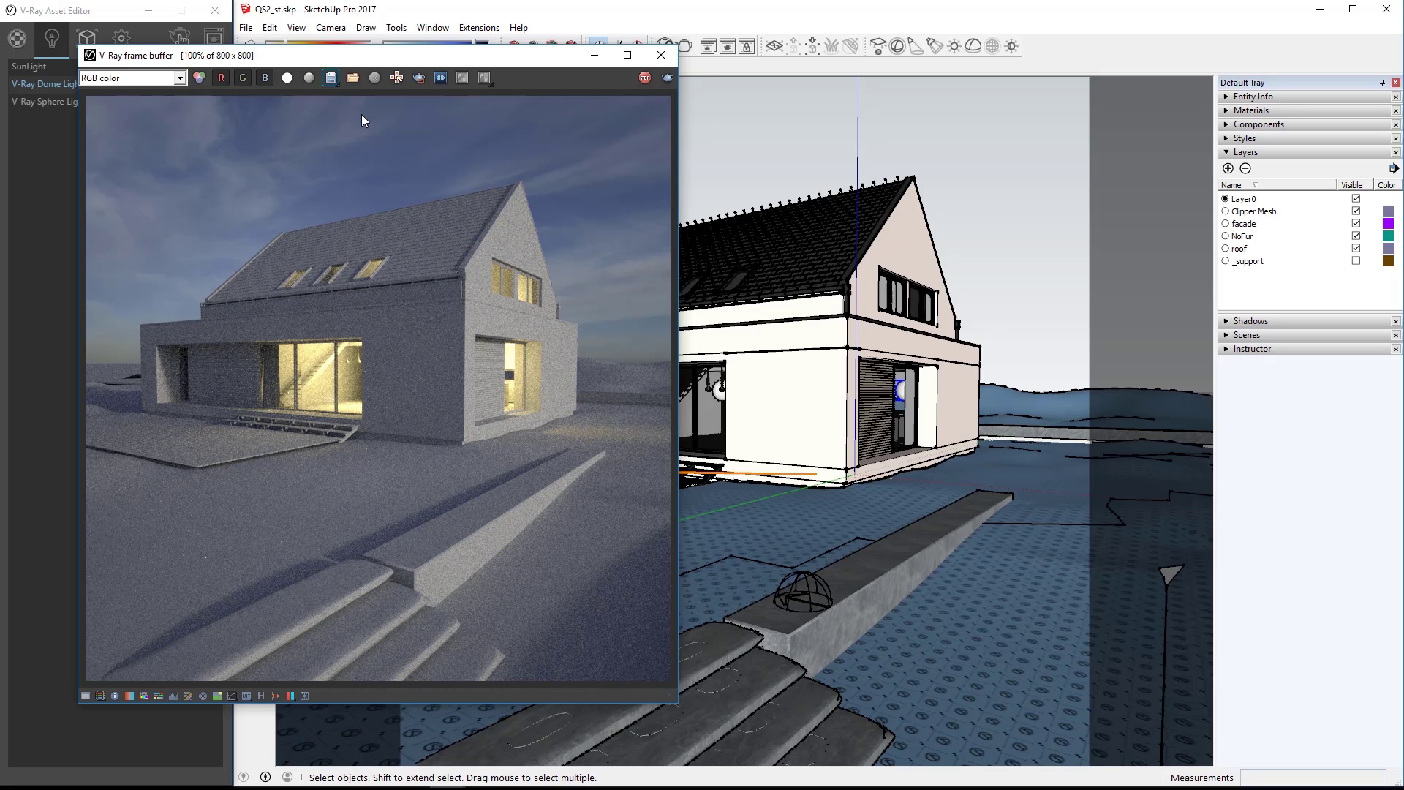
{"action": "left_click", "coordinate": [801, 582]}
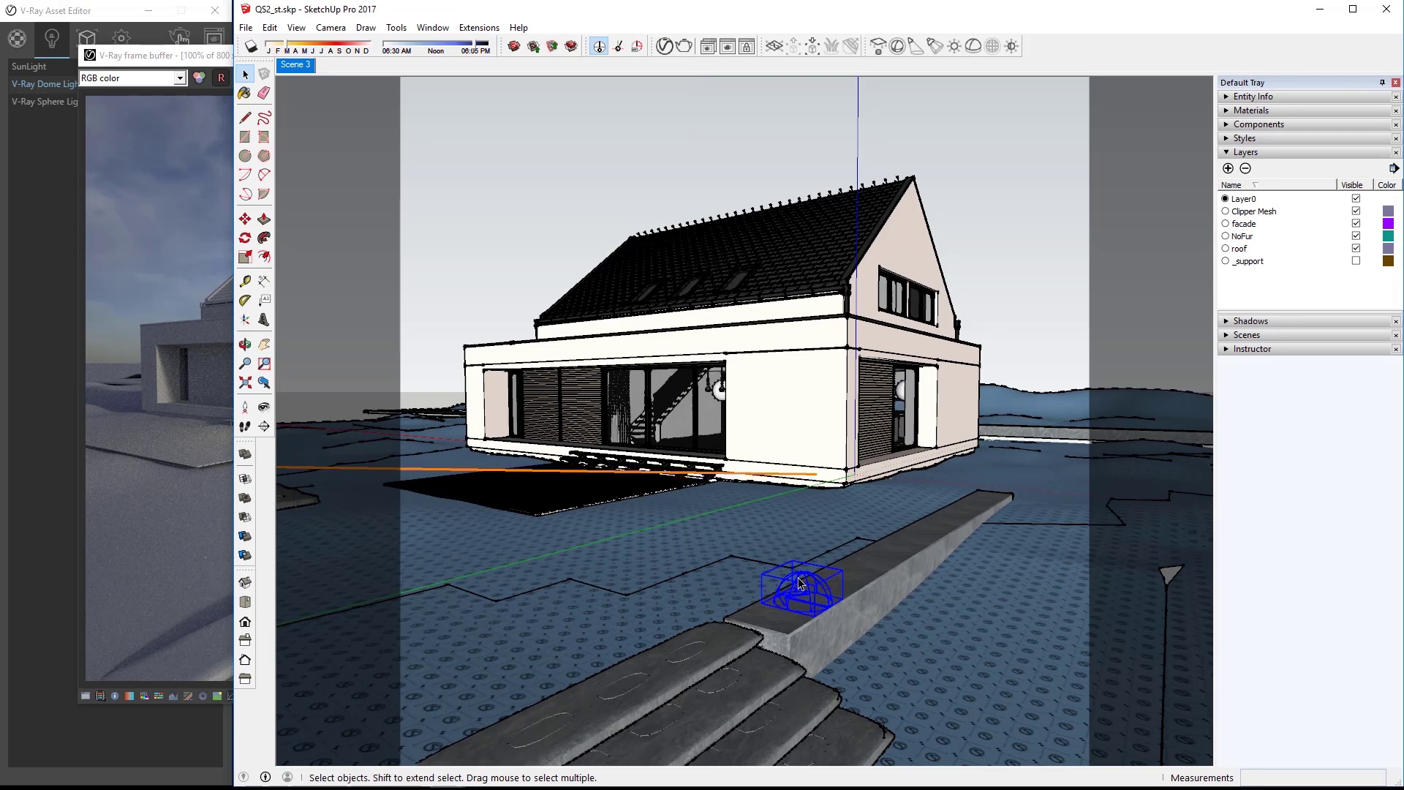
{"action": "key", "text": "q"}
{"action": "left_click", "coordinate": [803, 601]}
{"action": "left_click", "coordinate": [902, 545]}
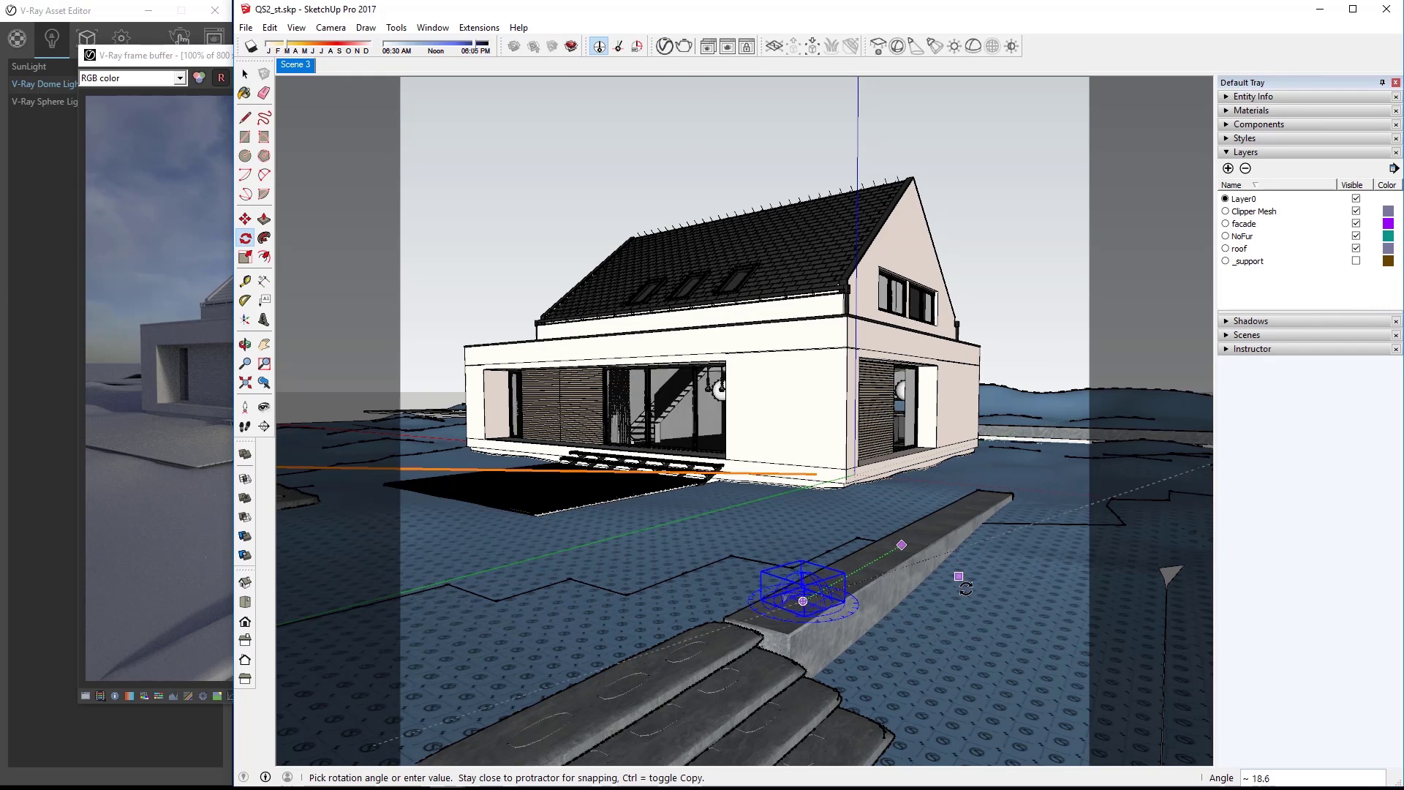
{"action": "left_click", "coordinate": [968, 617]}
{"action": "left_click_drag", "start_coordinate": [212, 57], "coordinate": [414, 73]}
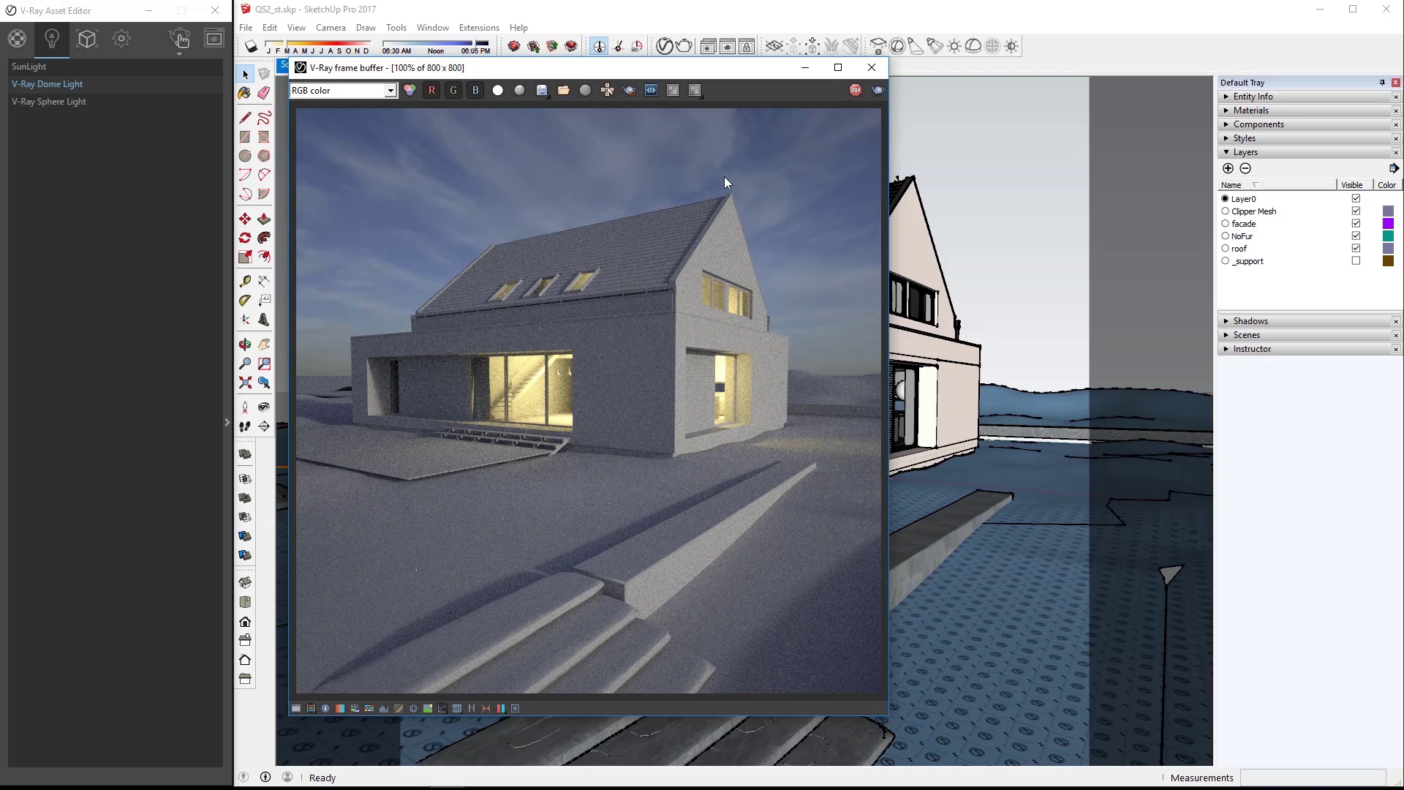
Step: Stop and close the interactive render, then show the render settings
{"action": "left_click", "coordinate": [853, 92]}
{"action": "left_click", "coordinate": [869, 75]}
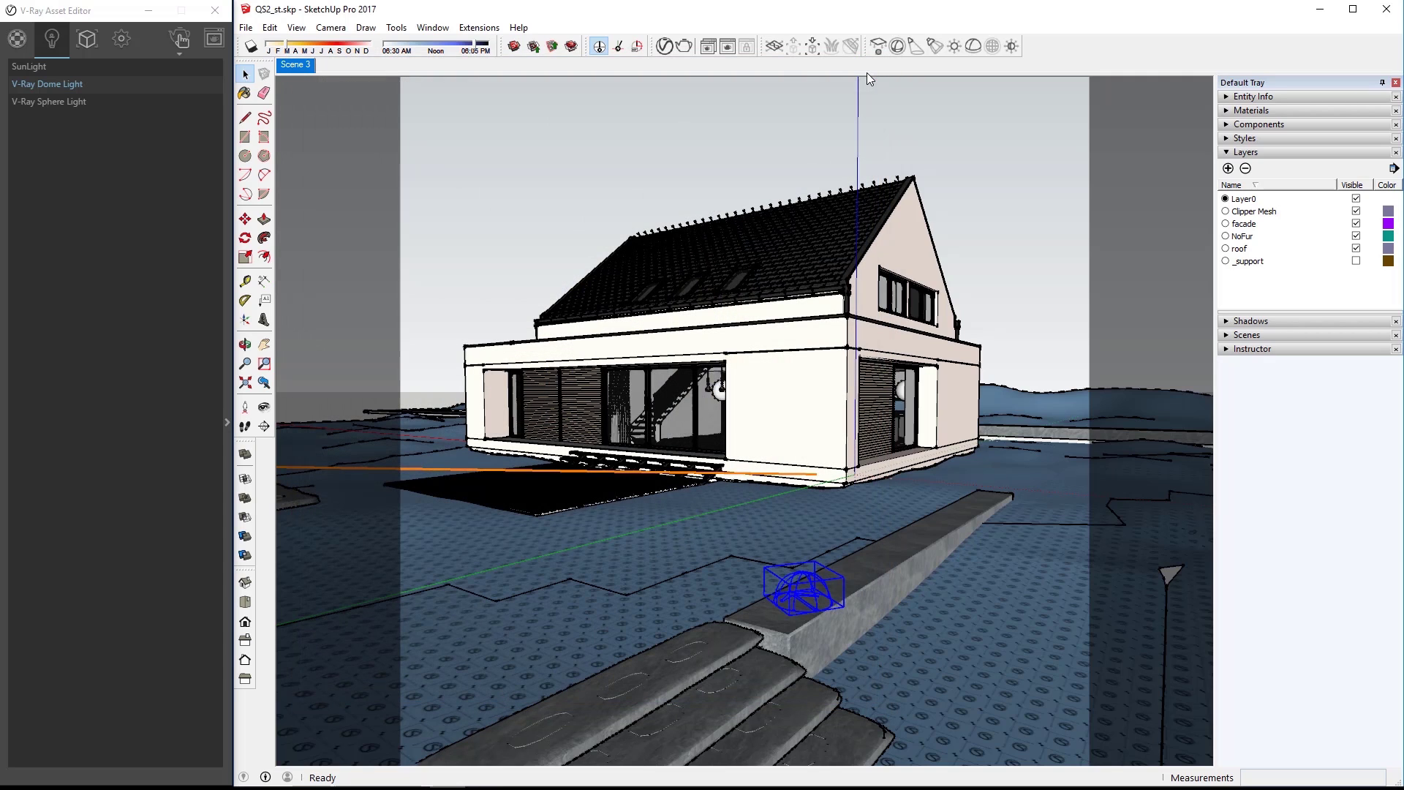
{"action": "left_click", "coordinate": [117, 43]}
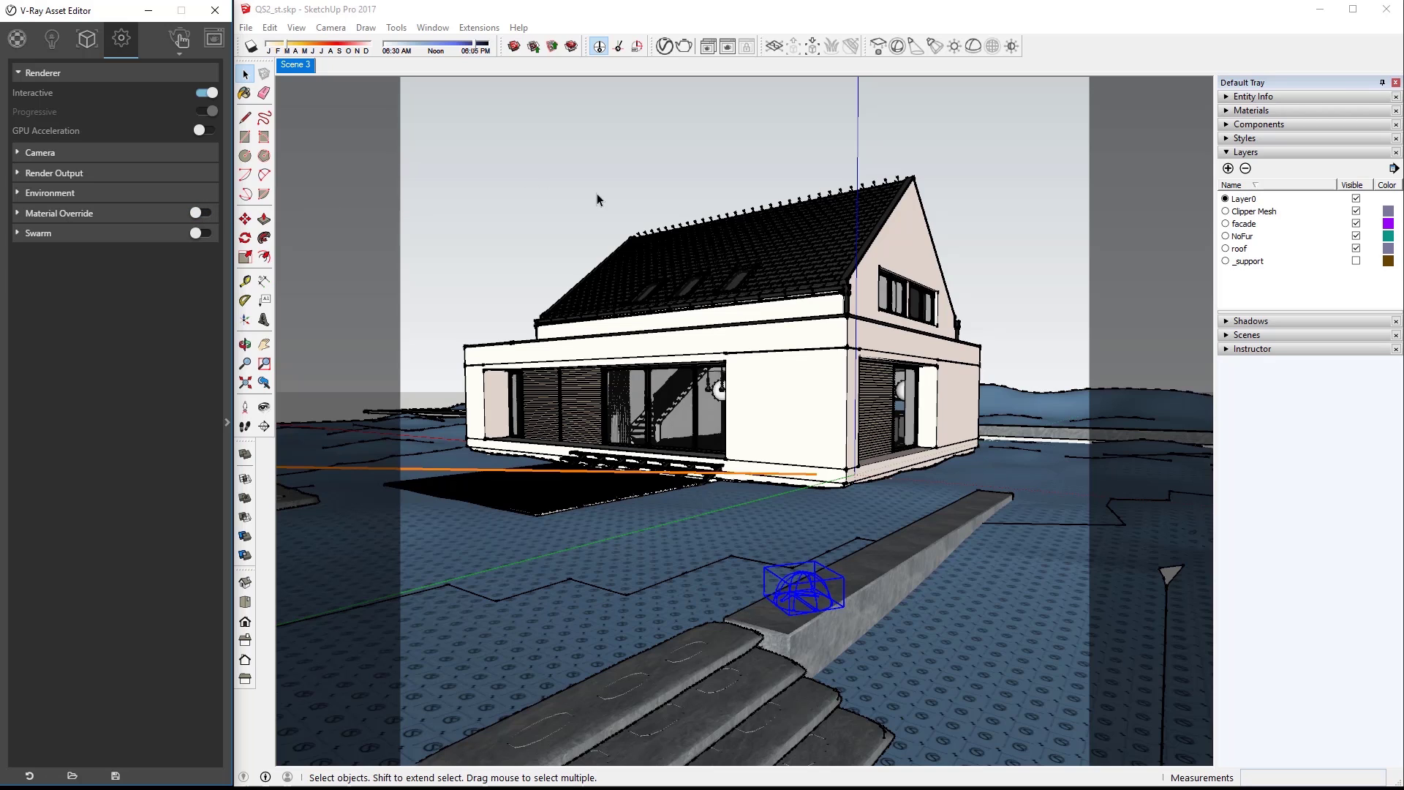
Step: Add V-Ray Fur grass to the terrain and confirm it in the geometry list
{"action": "left_click", "coordinate": [980, 581]}
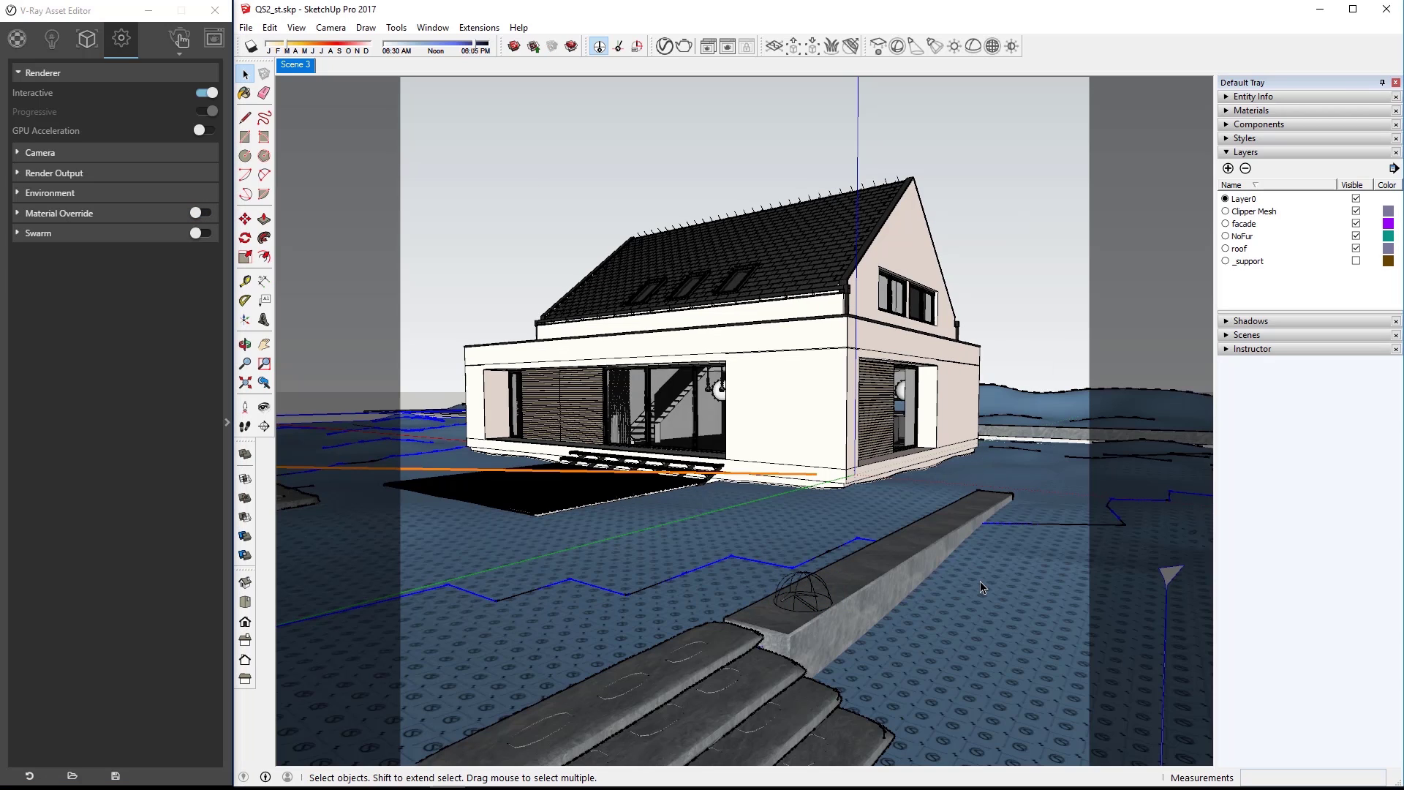
{"action": "left_click", "coordinate": [834, 45]}
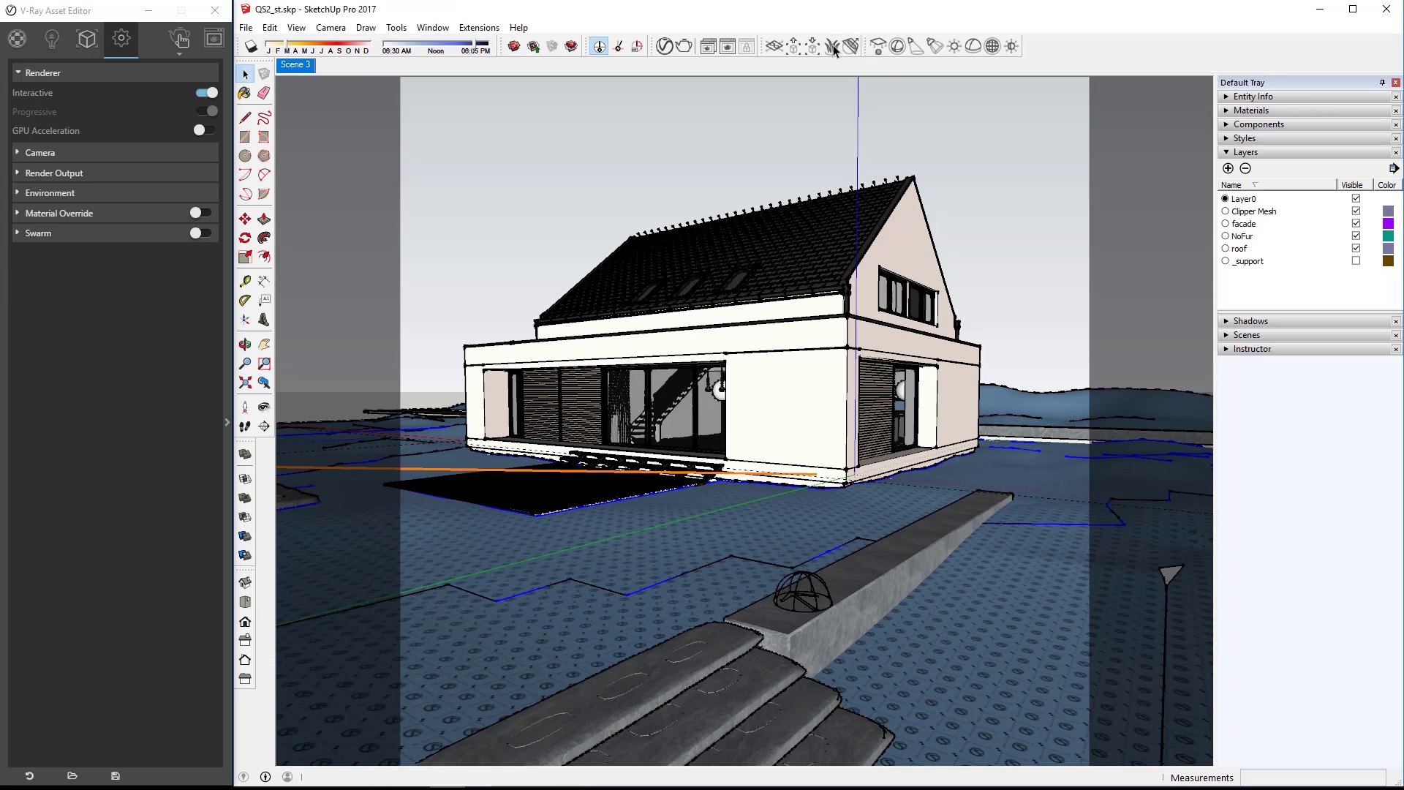
{"action": "left_click", "coordinate": [98, 48]}
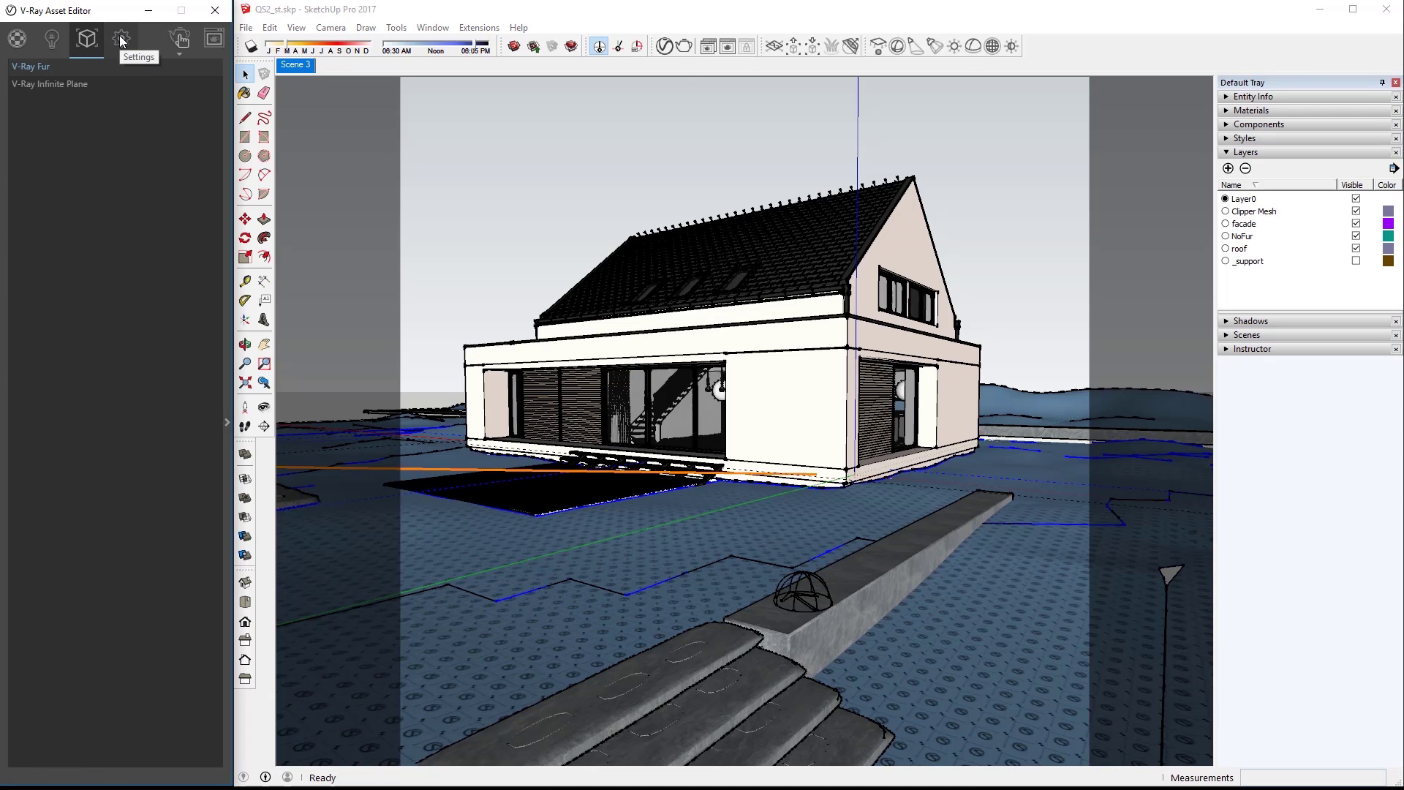
{"action": "left_click", "coordinate": [121, 41]}
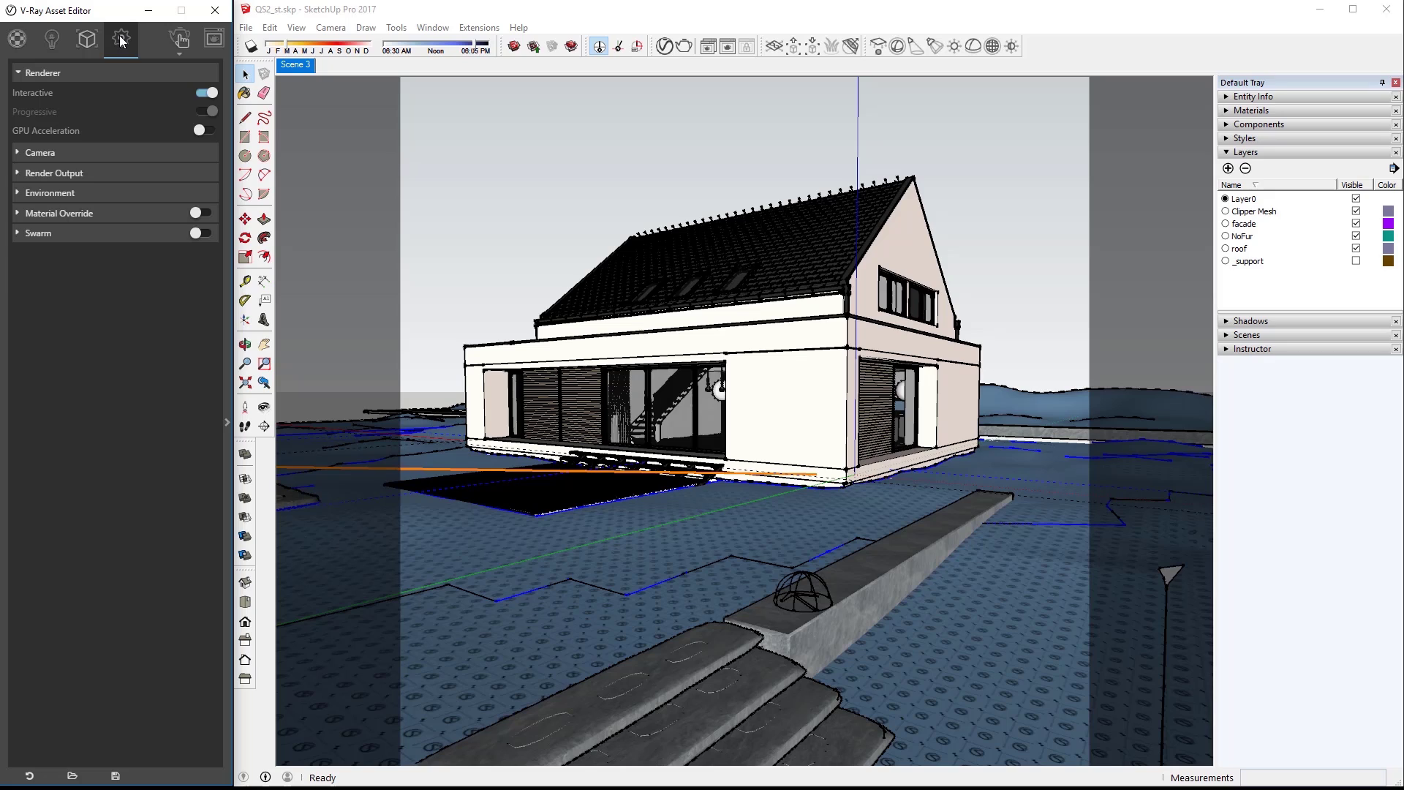
Step: Switch to Render with V-Ray (Progressive) and render the house with its new grass
{"action": "left_click", "coordinate": [180, 55]}
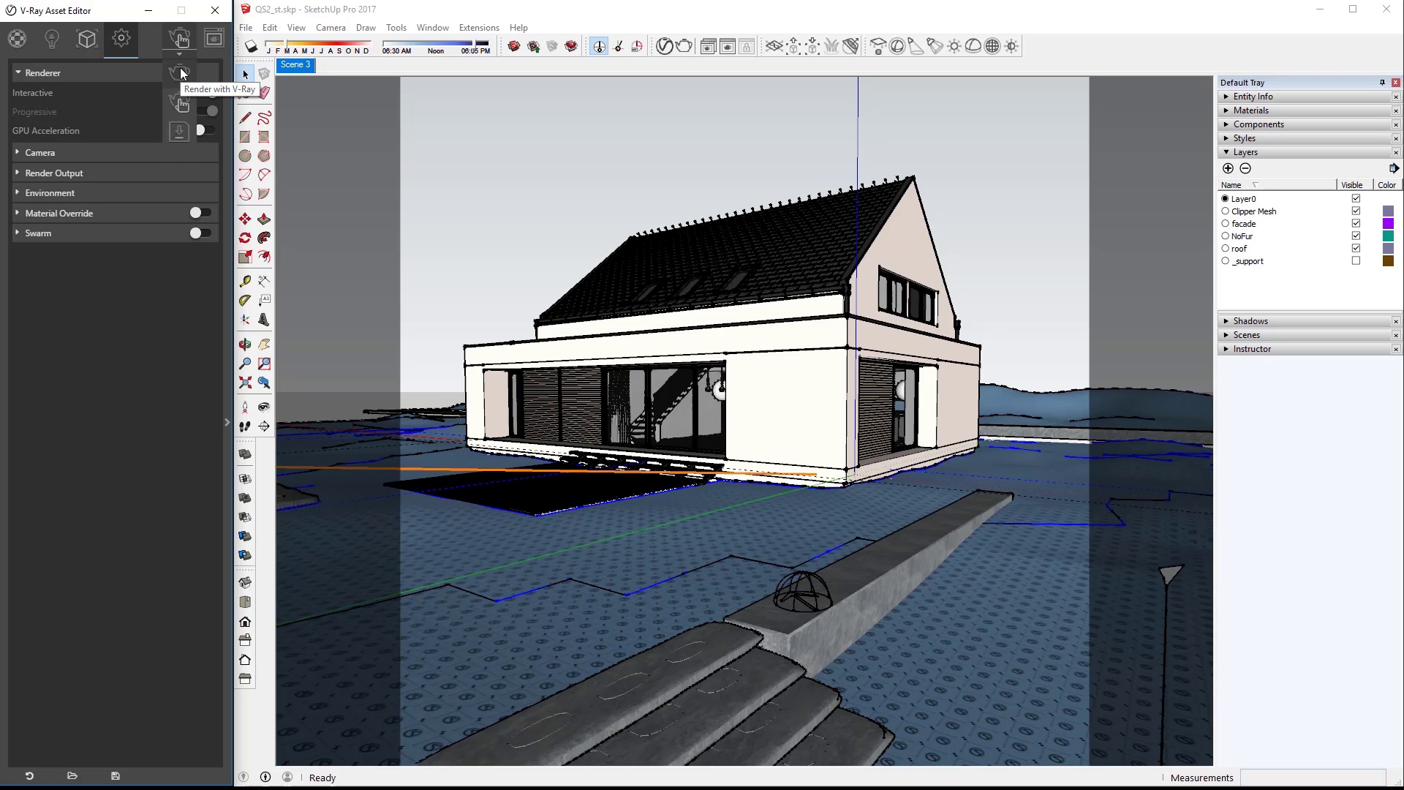
{"action": "left_click", "coordinate": [182, 74]}
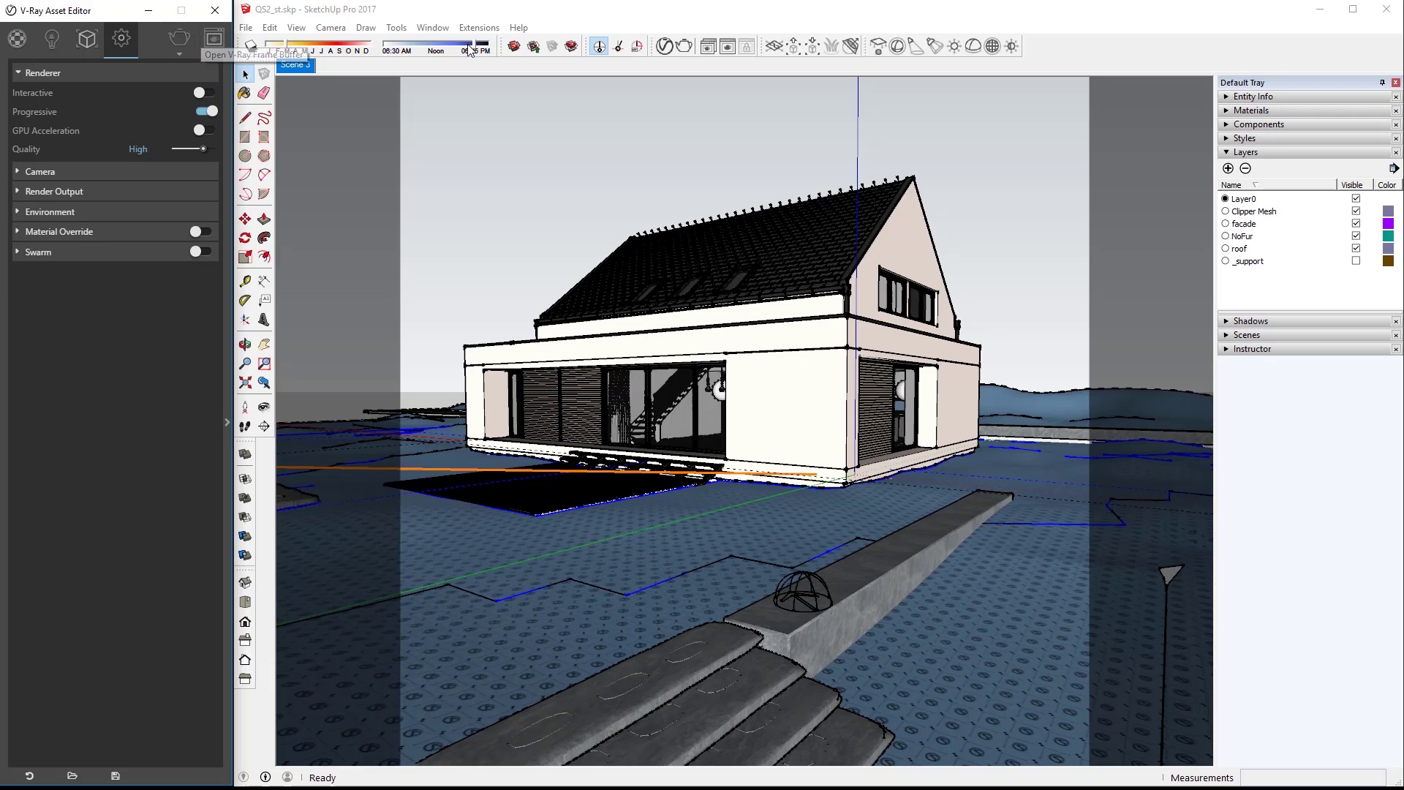
{"action": "left_click", "coordinate": [683, 48]}
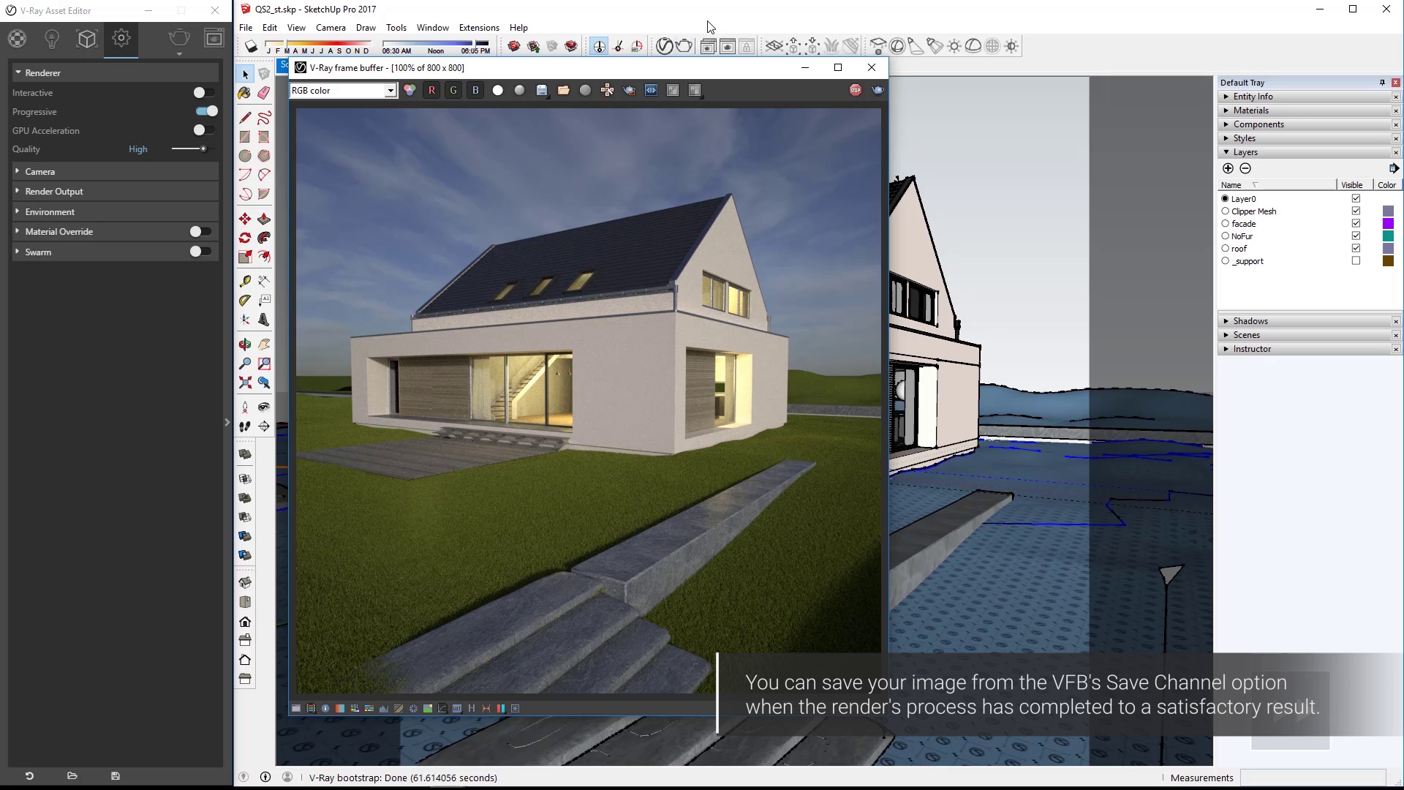
Step: Close the render window and delete the duplicate V-Ray Fur#1 from the geometry list
{"action": "left_click", "coordinate": [871, 67]}
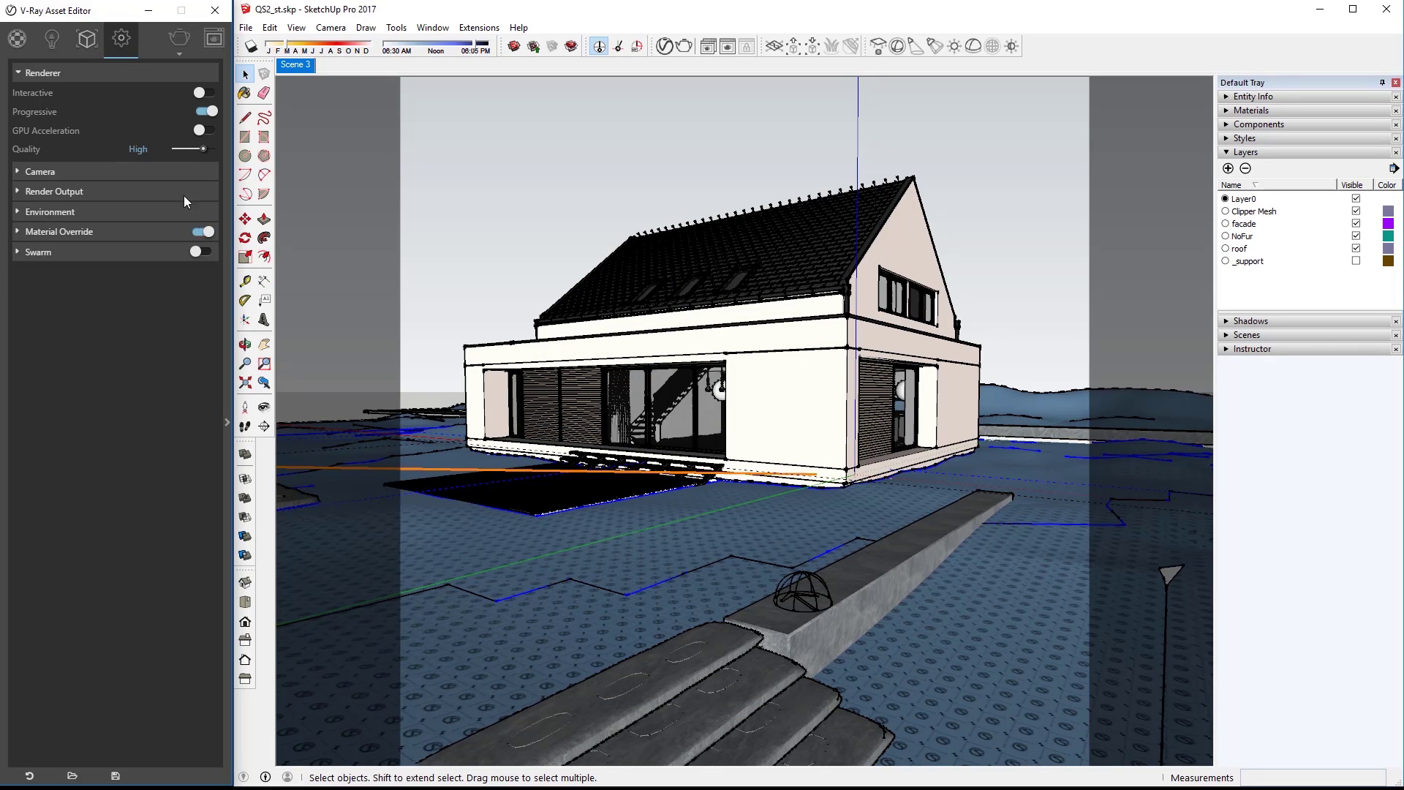
{"action": "left_click", "coordinate": [83, 40]}
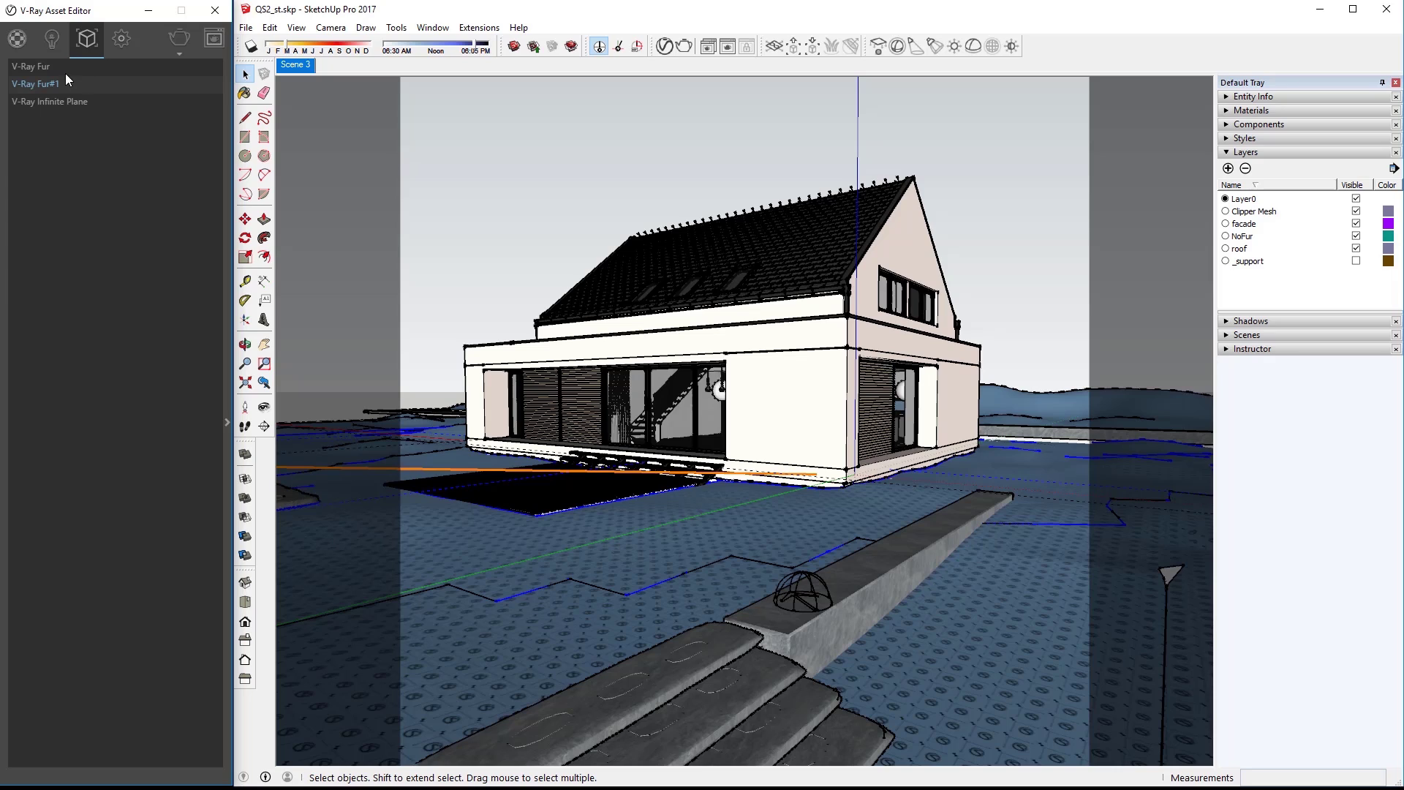
{"action": "right_click", "coordinate": [54, 85]}
{"action": "left_click", "coordinate": [77, 130]}
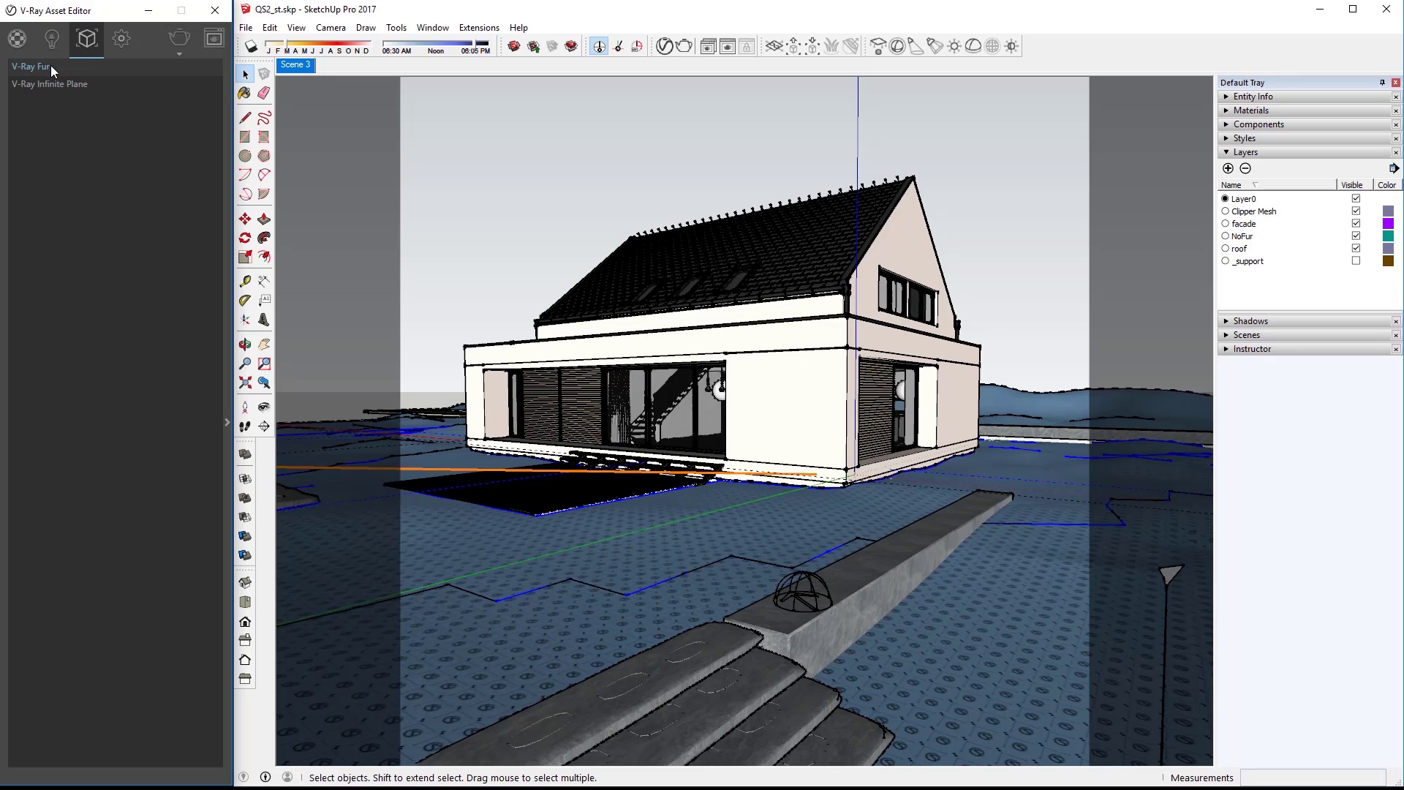
Step: Go to the Lights list and bring up the sun light's settings
{"action": "left_click", "coordinate": [52, 40]}
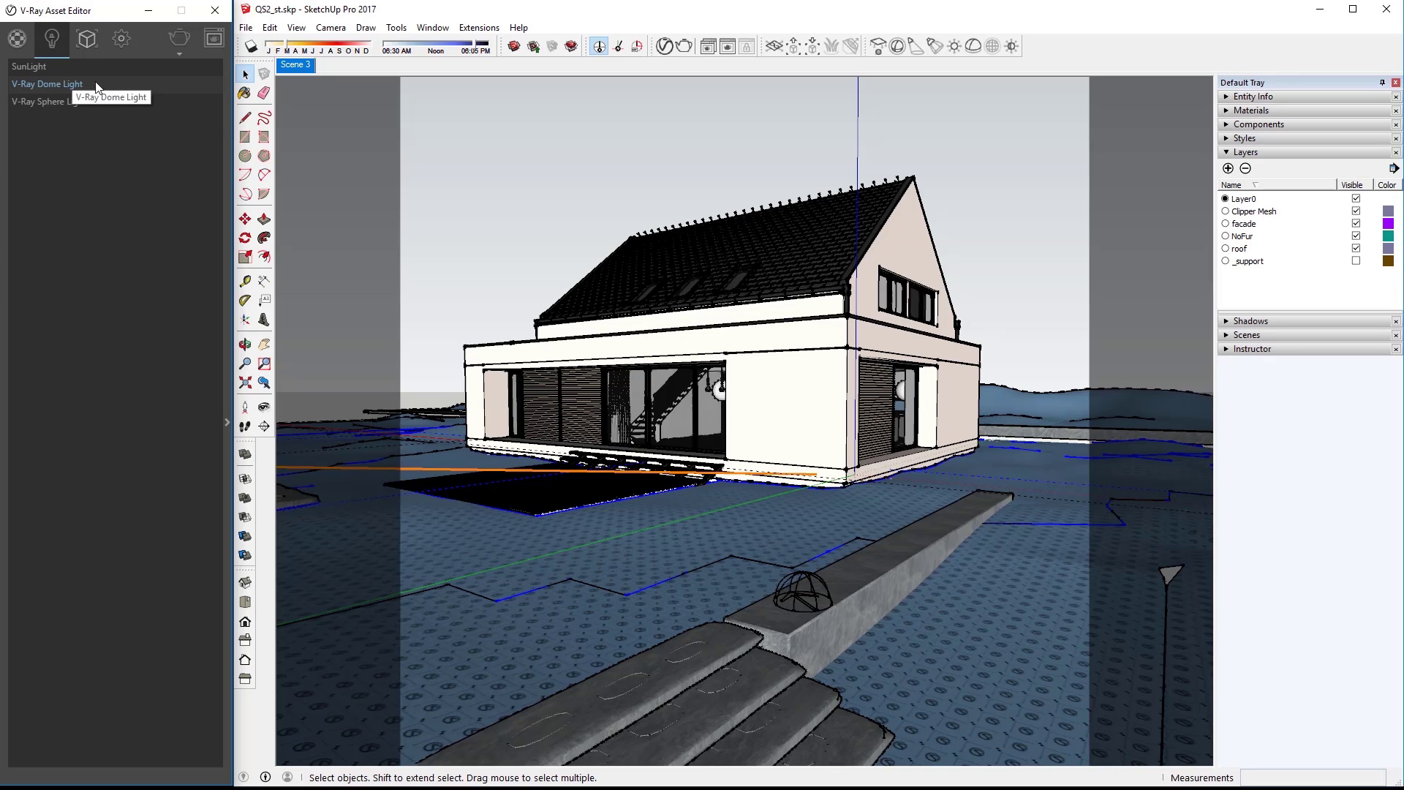
{"action": "left_click", "coordinate": [226, 120]}
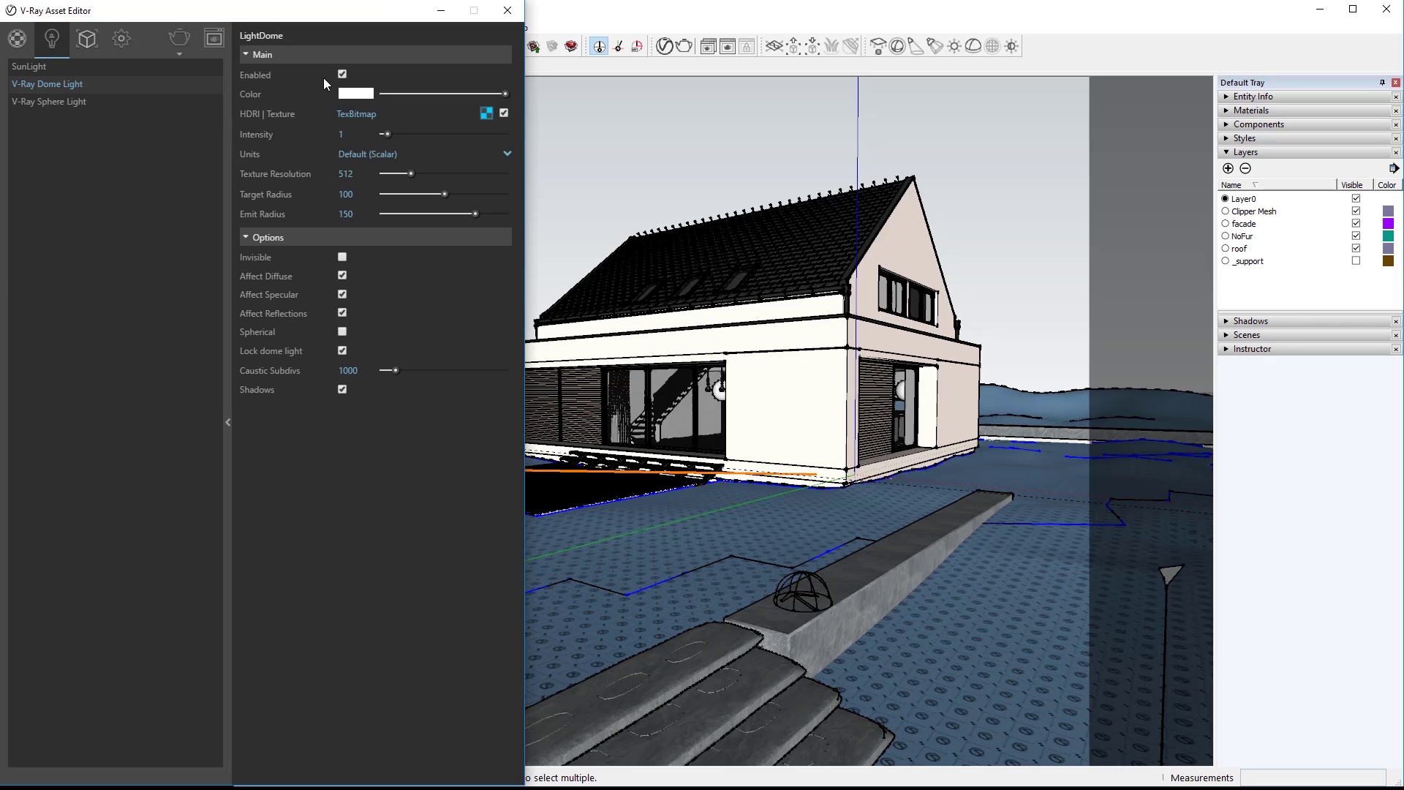
{"action": "left_click", "coordinate": [87, 65]}
{"action": "left_click", "coordinate": [227, 117]}
Step: Switch to interactive rendering and start a new interactive render
{"action": "left_click", "coordinate": [226, 229]}
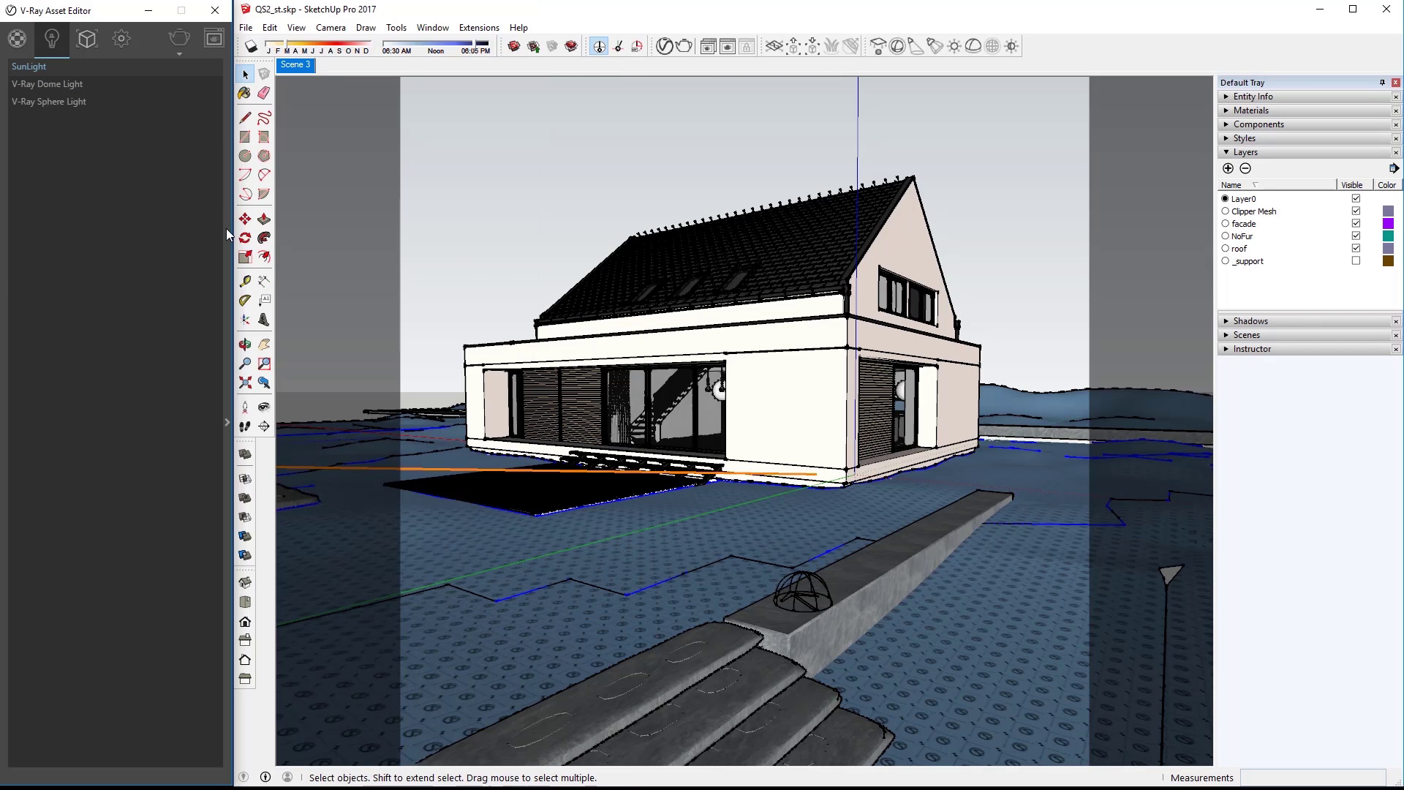
{"action": "left_click", "coordinate": [178, 56]}
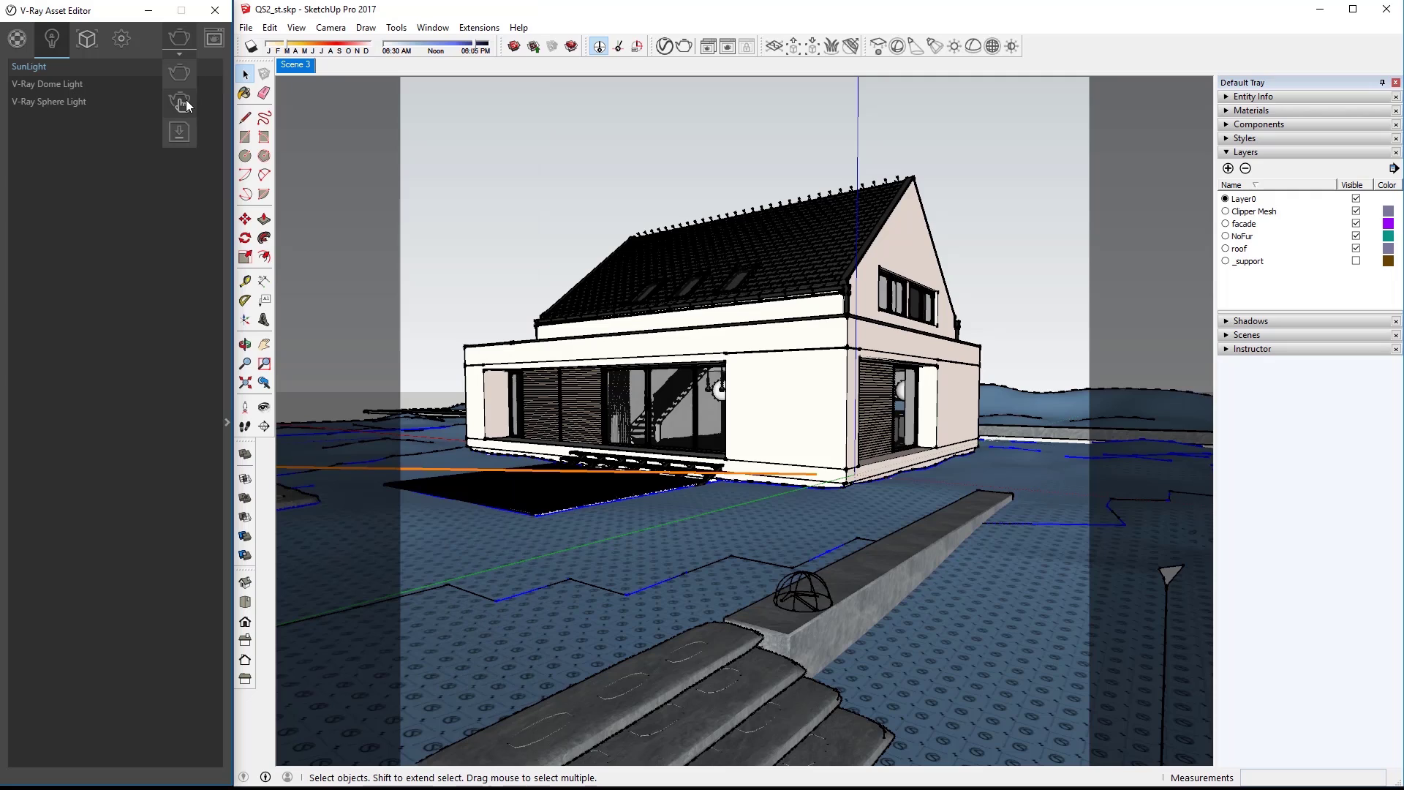
{"action": "left_click", "coordinate": [186, 102]}
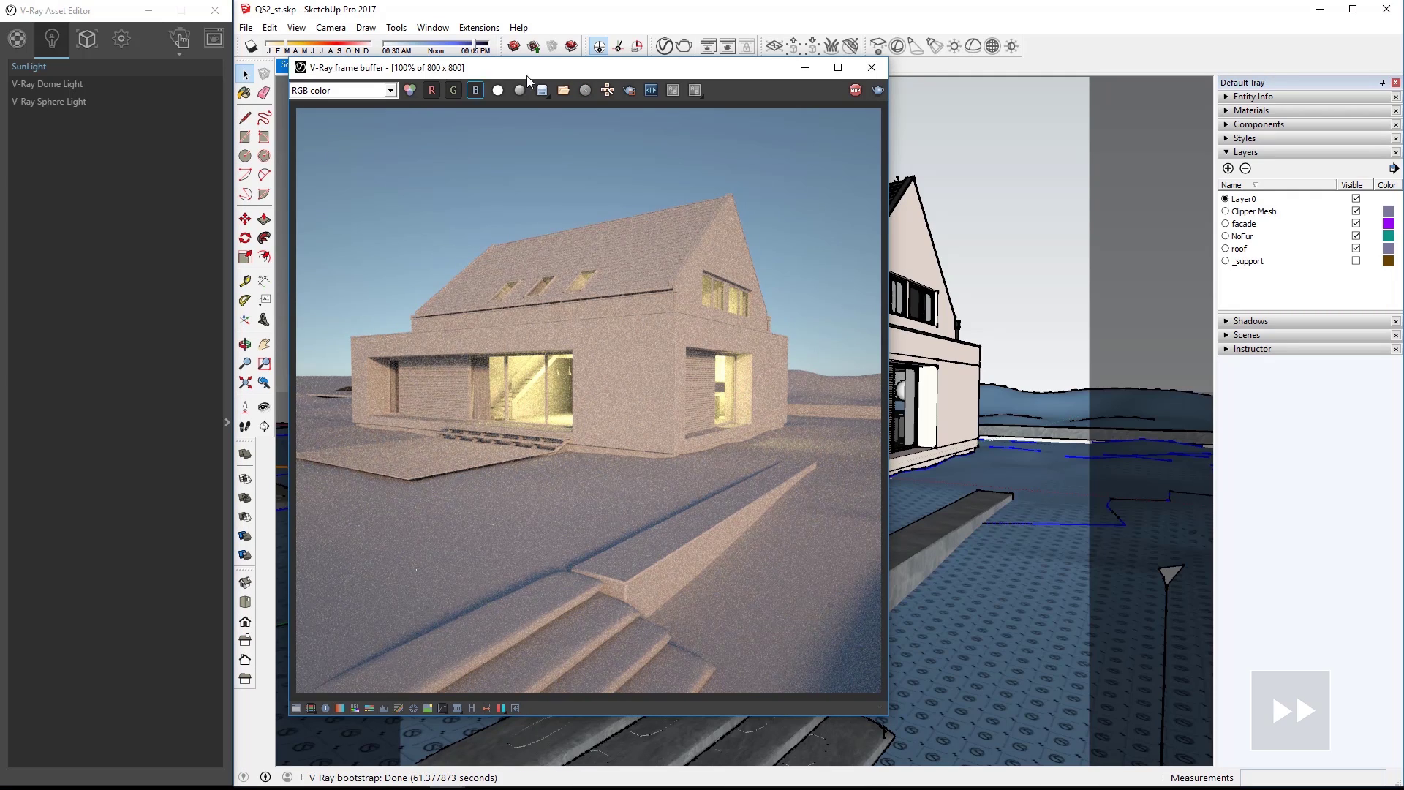
{"action": "left_click_drag", "start_coordinate": [409, 67], "coordinate": [760, 57]}
Step: Set the sun's intensity multiplier to 0.015, then lower it to 0.014
{"action": "left_click", "coordinate": [227, 422]}
{"action": "double_click", "coordinate": [344, 196]}
{"action": "type", "text": "0.015"}
{"action": "key", "text": "Return"}
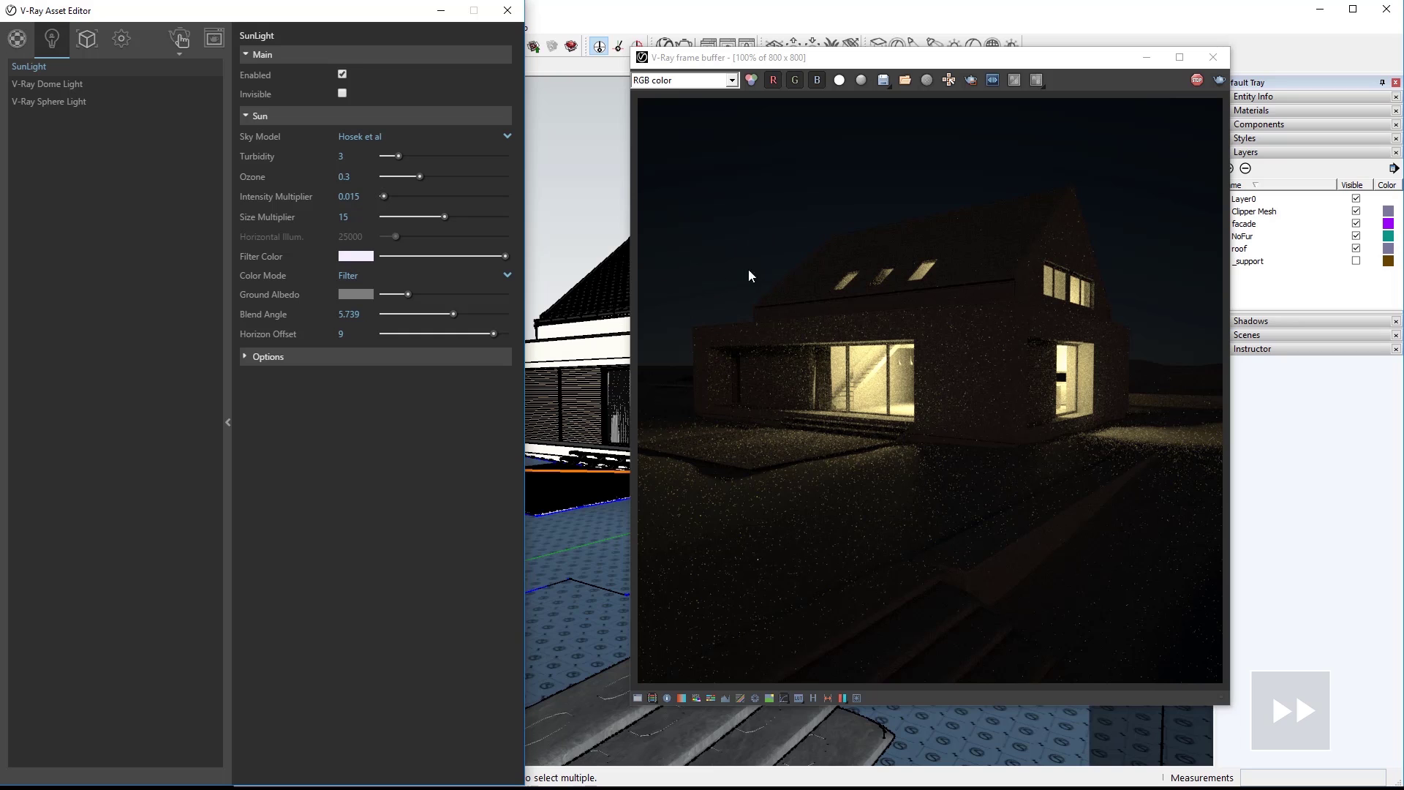
{"action": "left_click", "coordinate": [356, 196]}
{"action": "left_click_drag", "start_coordinate": [356, 196], "coordinate": [373, 196]}
{"action": "type", "text": "4"}
{"action": "key", "text": "Return"}
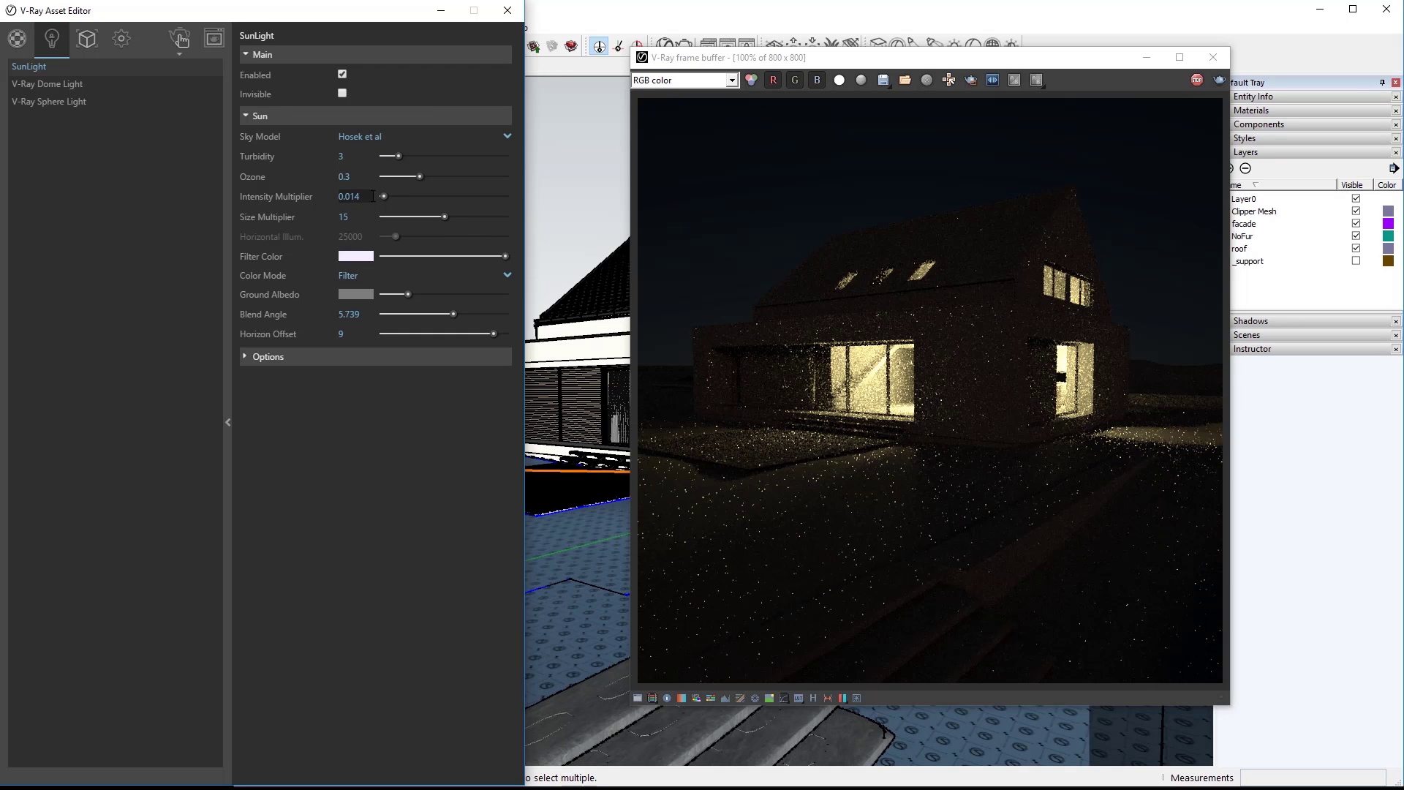
Step: Nudge the sun filter colour's luminance and confirm it
{"action": "left_click", "coordinate": [356, 256]}
{"action": "left_click", "coordinate": [327, 57]}
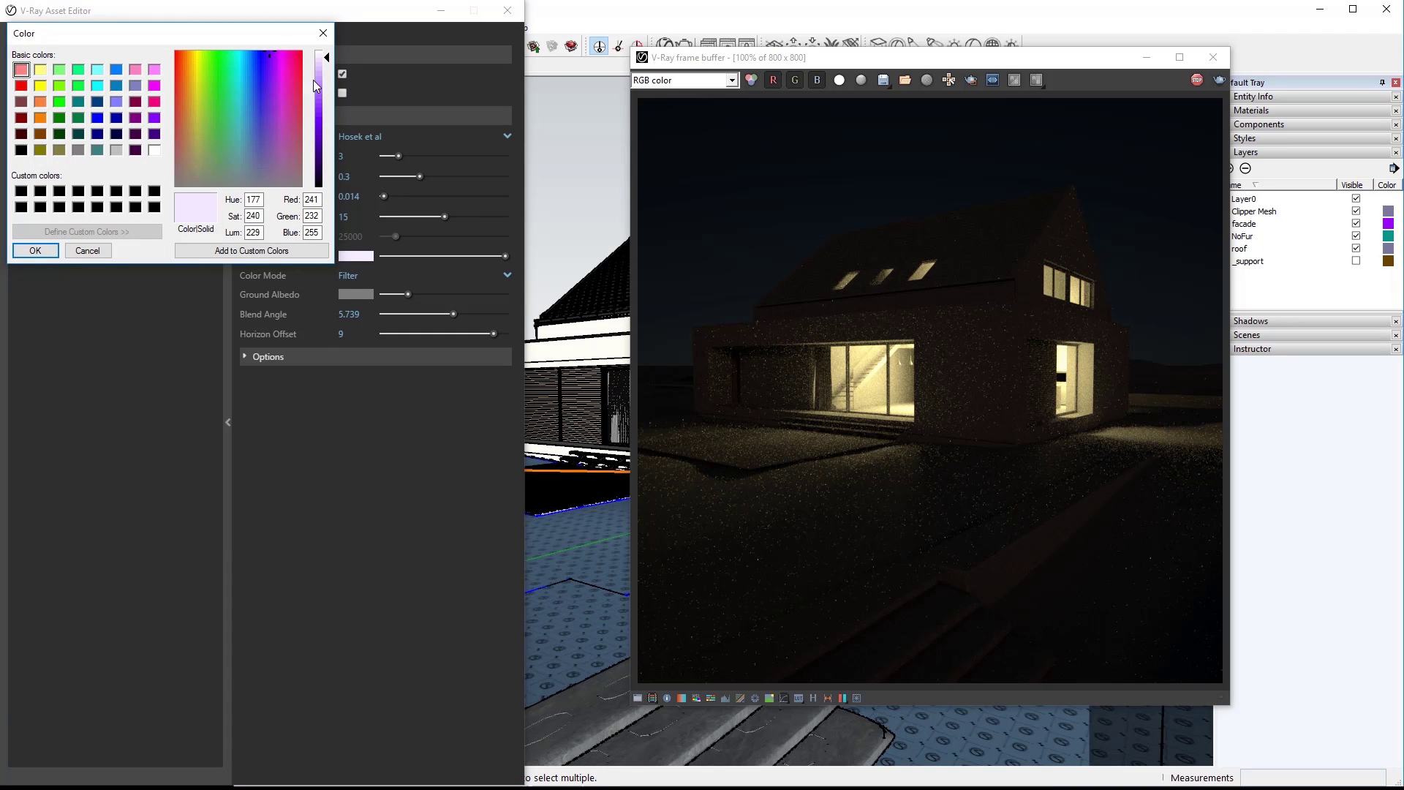
{"action": "left_click", "coordinate": [35, 250]}
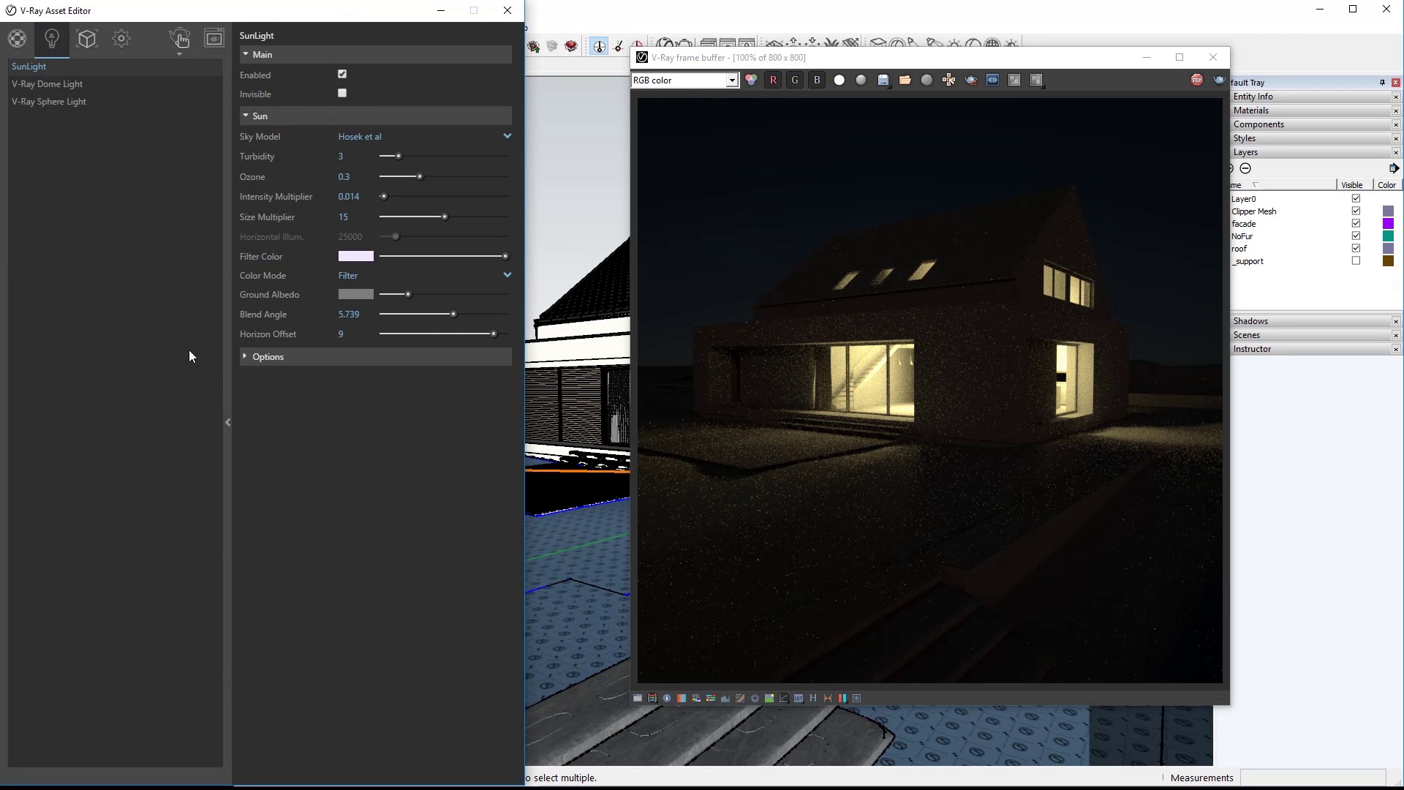
{"action": "left_click", "coordinate": [225, 366]}
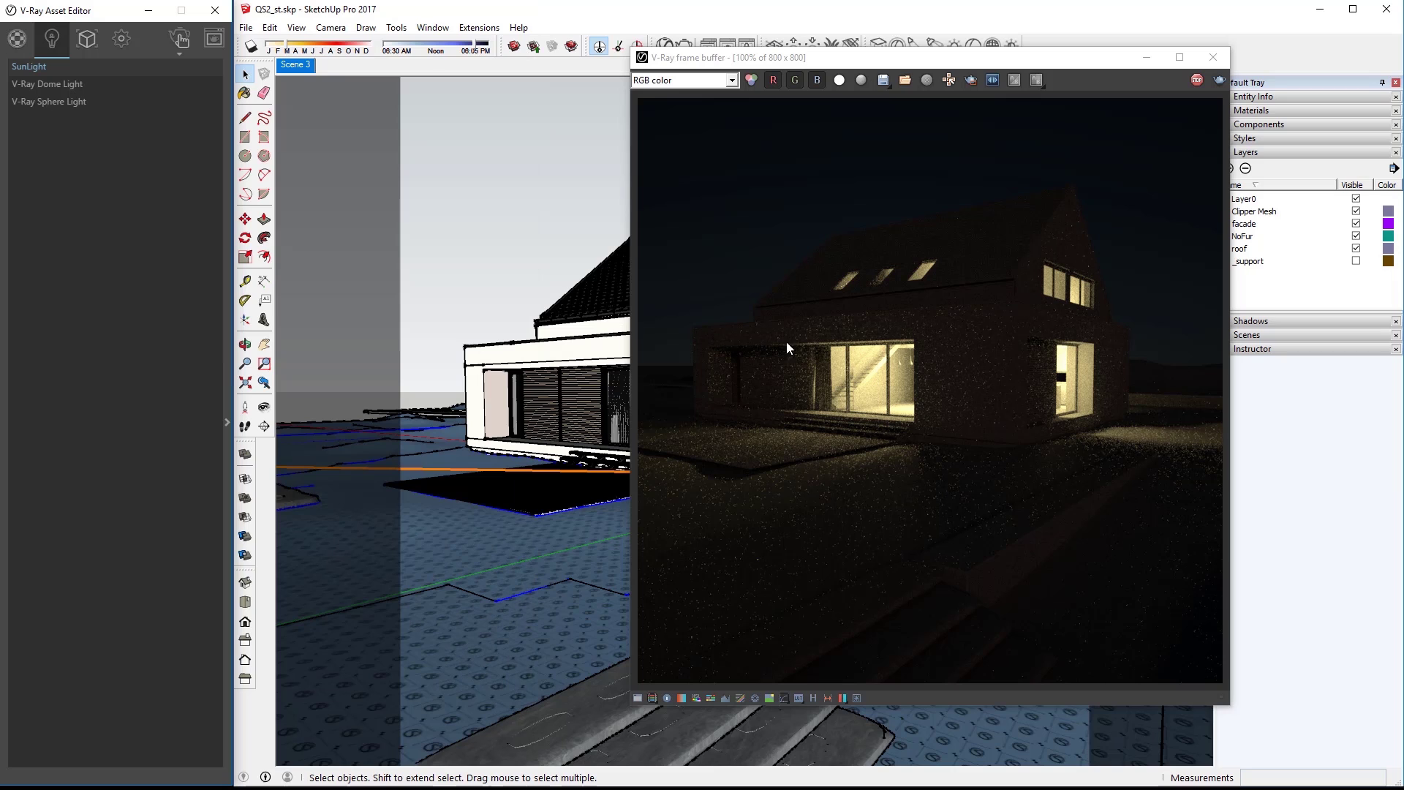
Step: Stop and close the render, then orbit and zoom to the front overhang
{"action": "left_click", "coordinate": [1197, 82]}
{"action": "left_click", "coordinate": [1212, 57]}
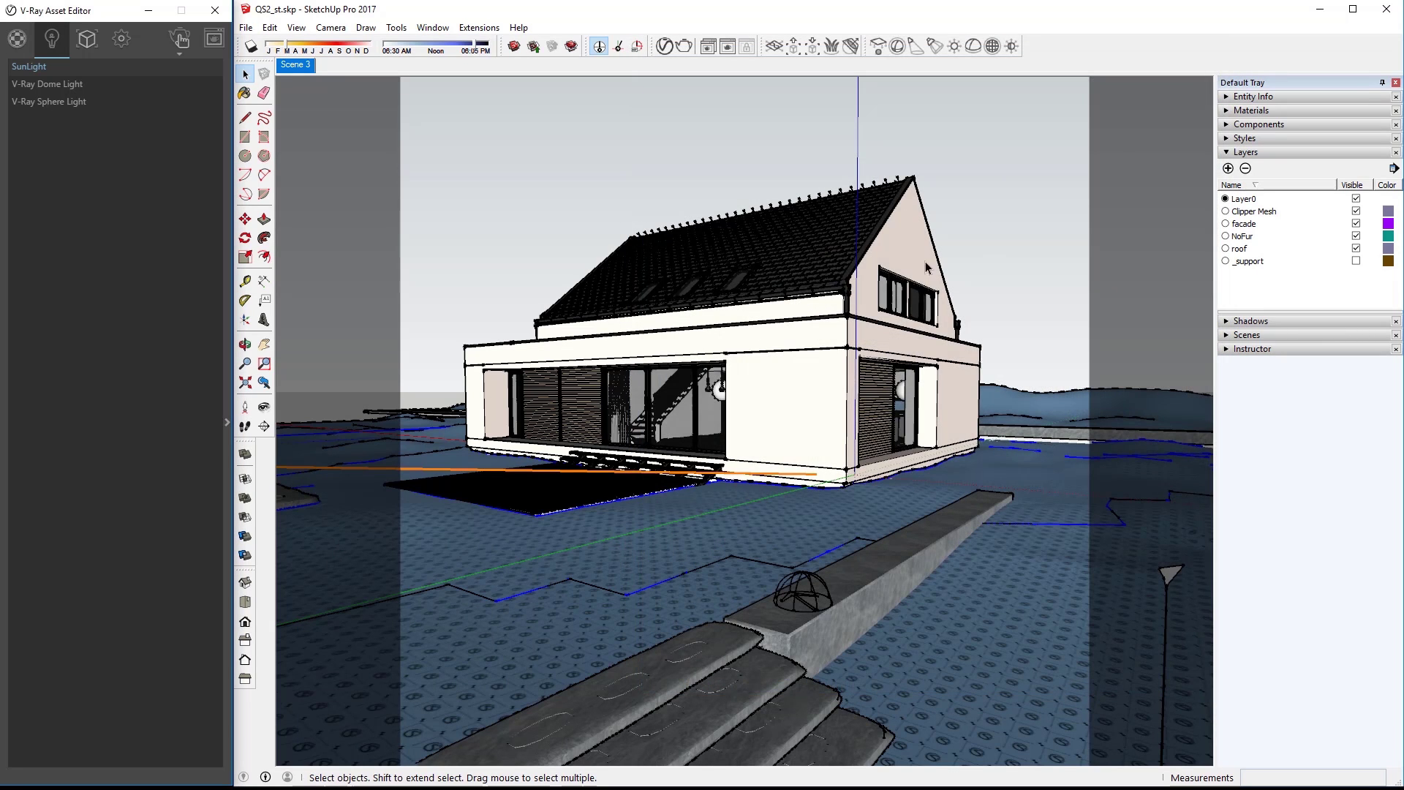
{"action": "left_click_drag", "start_coordinate": [644, 388], "coordinate": [742, 525]}
{"action": "middle_click_drag", "start_coordinate": [742, 525], "coordinate": [827, 356]}
{"action": "scroll", "coordinate": [826, 356], "scroll_direction": "up", "scroll_amount": 10}
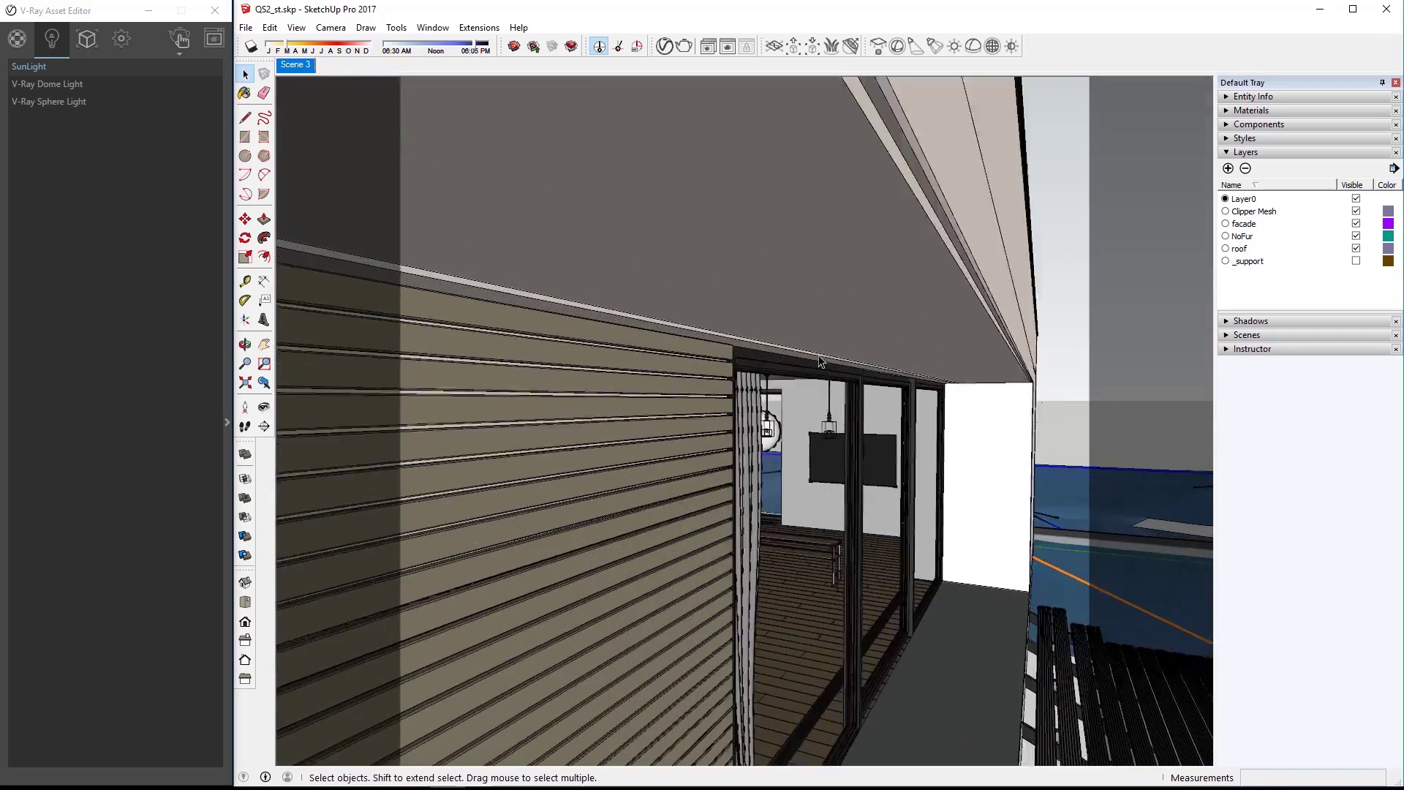
Step: Turn the strip under the front overhang into a V-Ray Mesh Light
{"action": "left_click", "coordinate": [870, 314]}
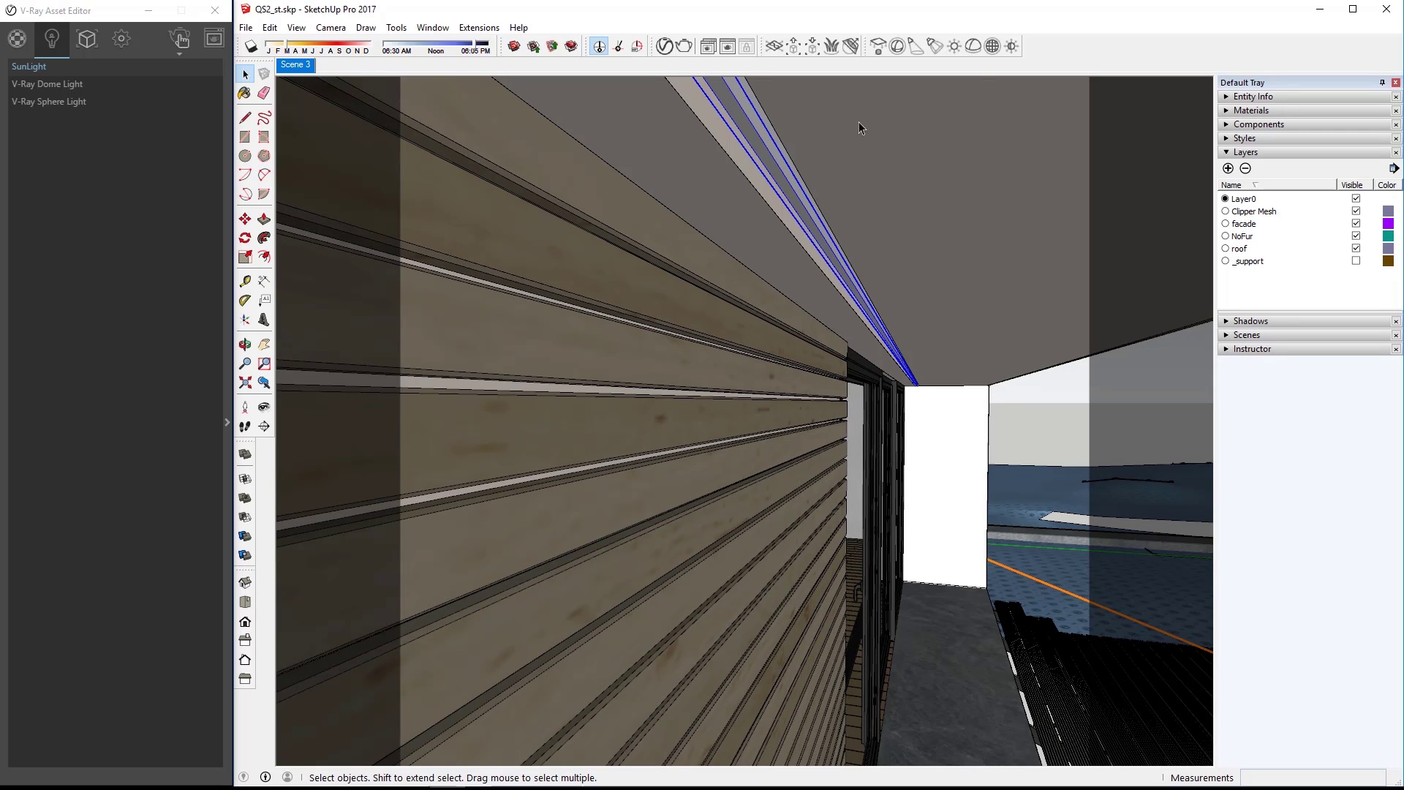
{"action": "left_click", "coordinate": [995, 49]}
{"action": "scroll", "coordinate": [658, 329], "scroll_direction": "down", "scroll_amount": 5}
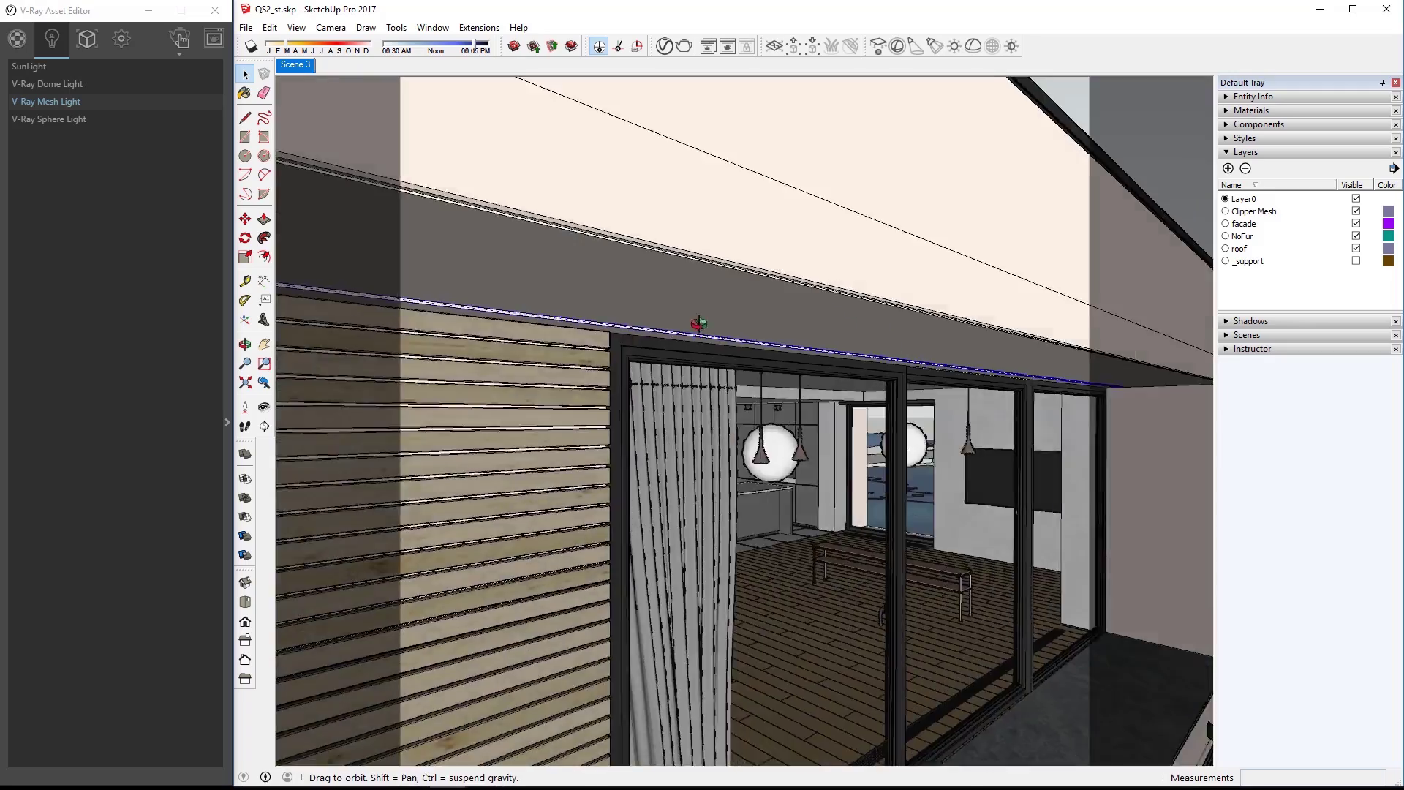
{"action": "scroll", "coordinate": [658, 329], "scroll_direction": "down", "scroll_amount": 5}
Step: Return to the Scene 3 view and start a new render of the house
{"action": "left_click", "coordinate": [1247, 334]}
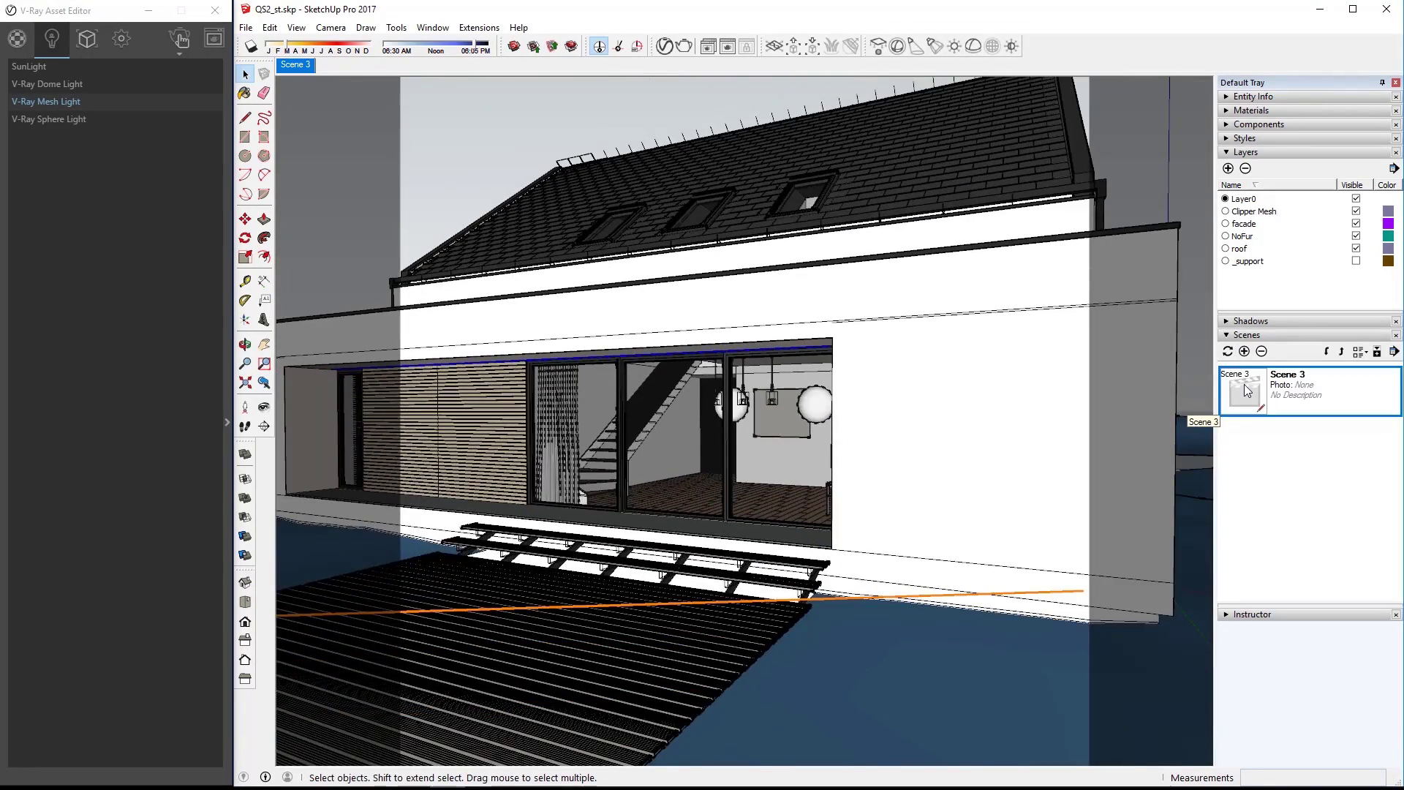
{"action": "left_click", "coordinate": [1244, 384]}
{"action": "left_click", "coordinate": [1236, 335]}
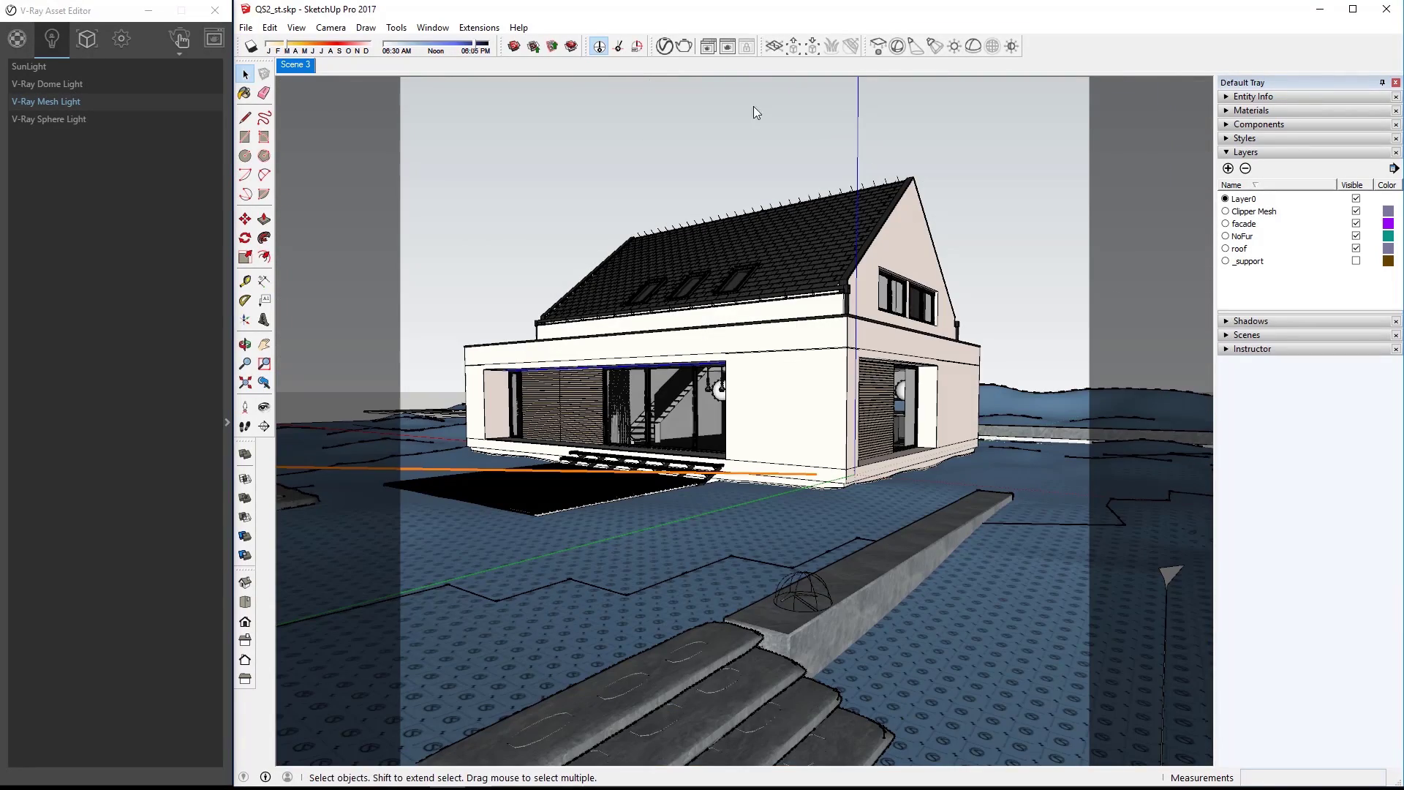
{"action": "left_click", "coordinate": [684, 47]}
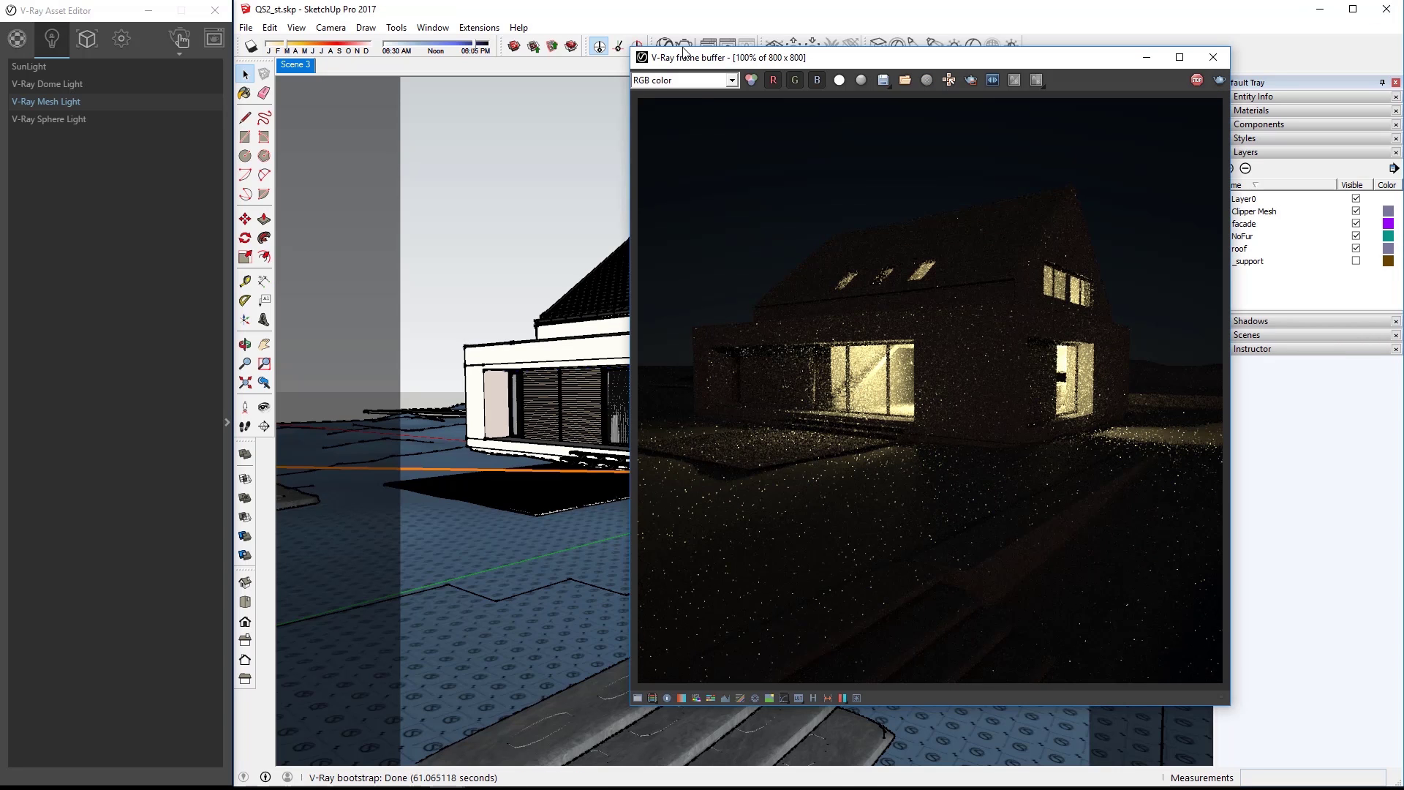
{"action": "left_click_drag", "start_coordinate": [863, 64], "coordinate": [690, 61]}
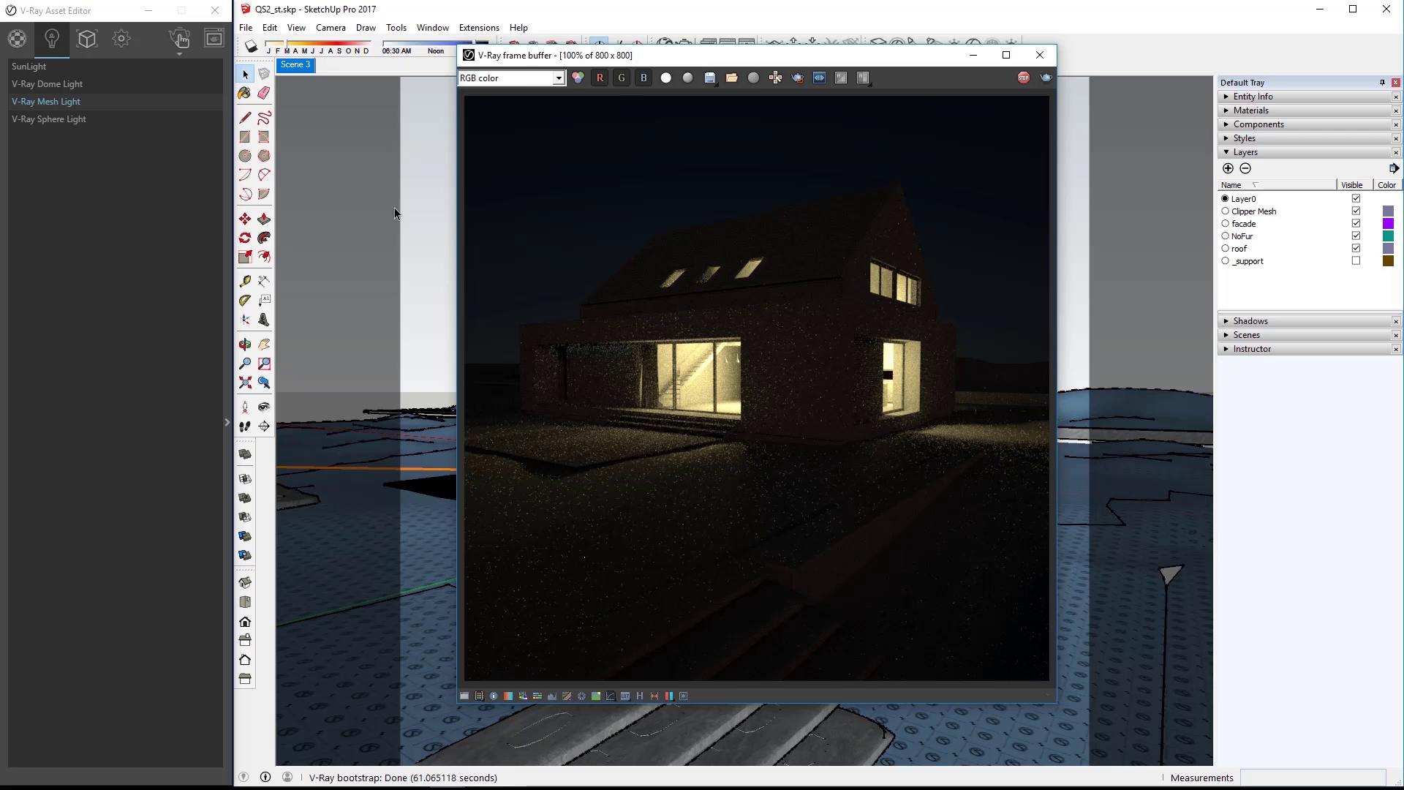
{"action": "left_click", "coordinate": [225, 221]}
{"action": "left_click_drag", "start_coordinate": [752, 59], "coordinate": [902, 71]}
Step: Give the mesh light the sphere light's yellow colour and intensity 350
{"action": "left_click", "coordinate": [76, 119]}
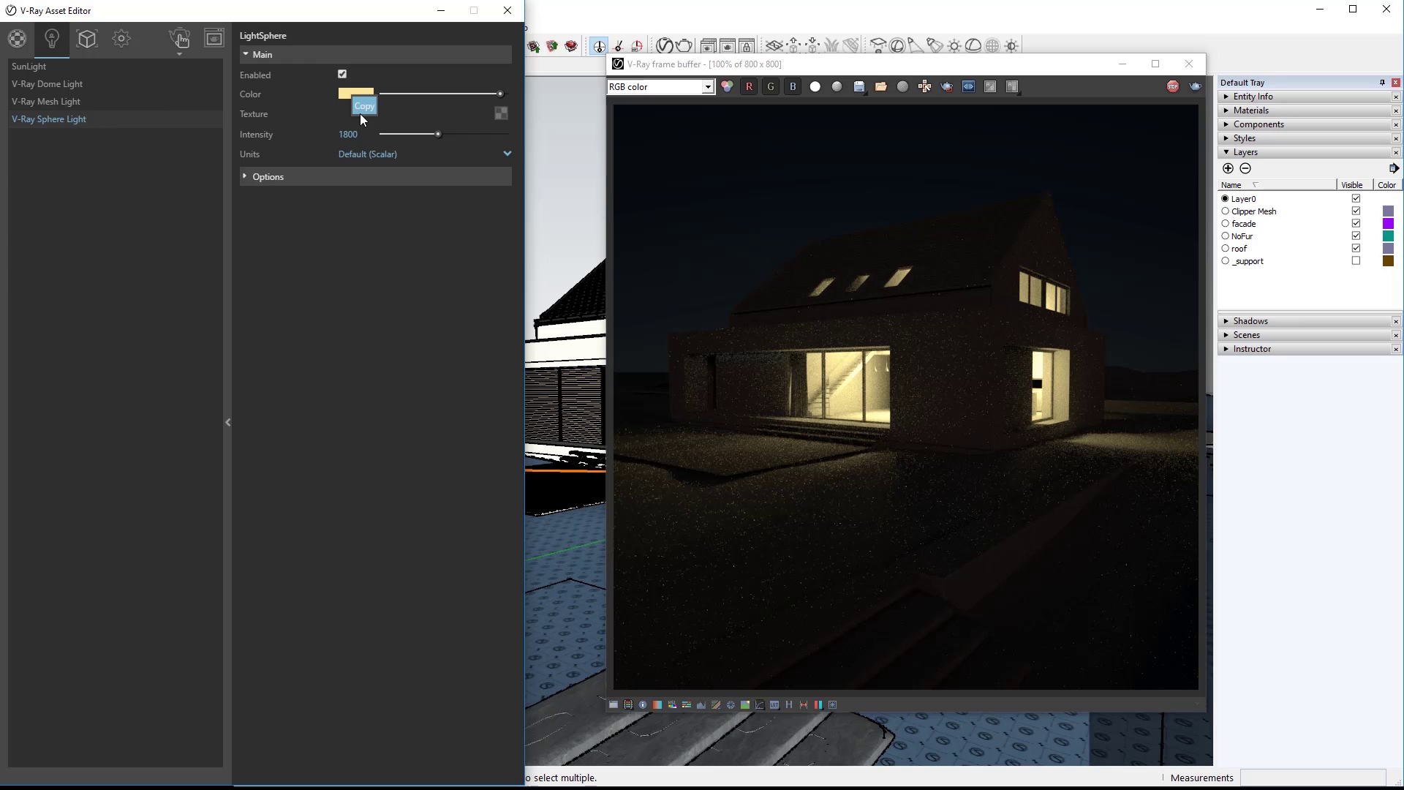
{"action": "left_click", "coordinate": [72, 104]}
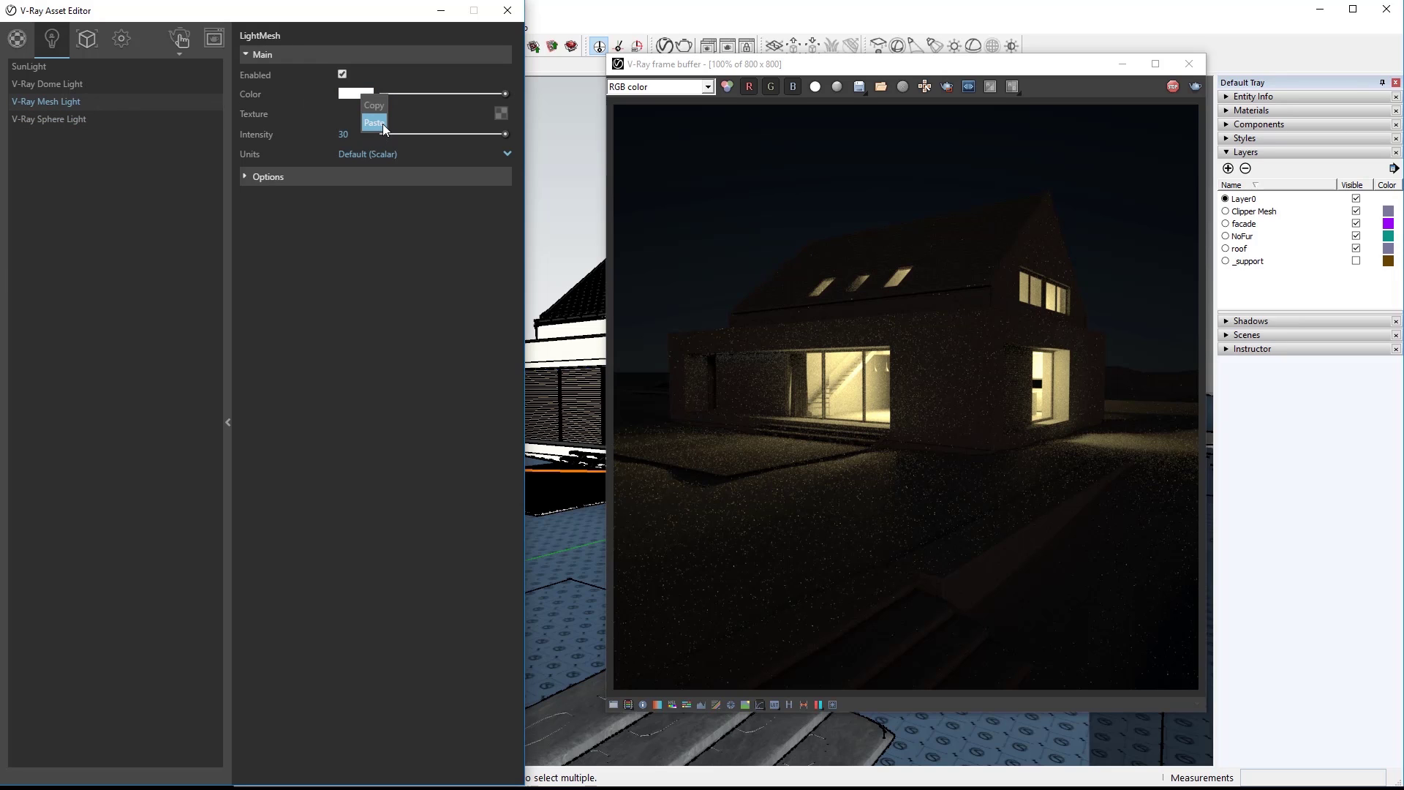
{"action": "left_click", "coordinate": [374, 123]}
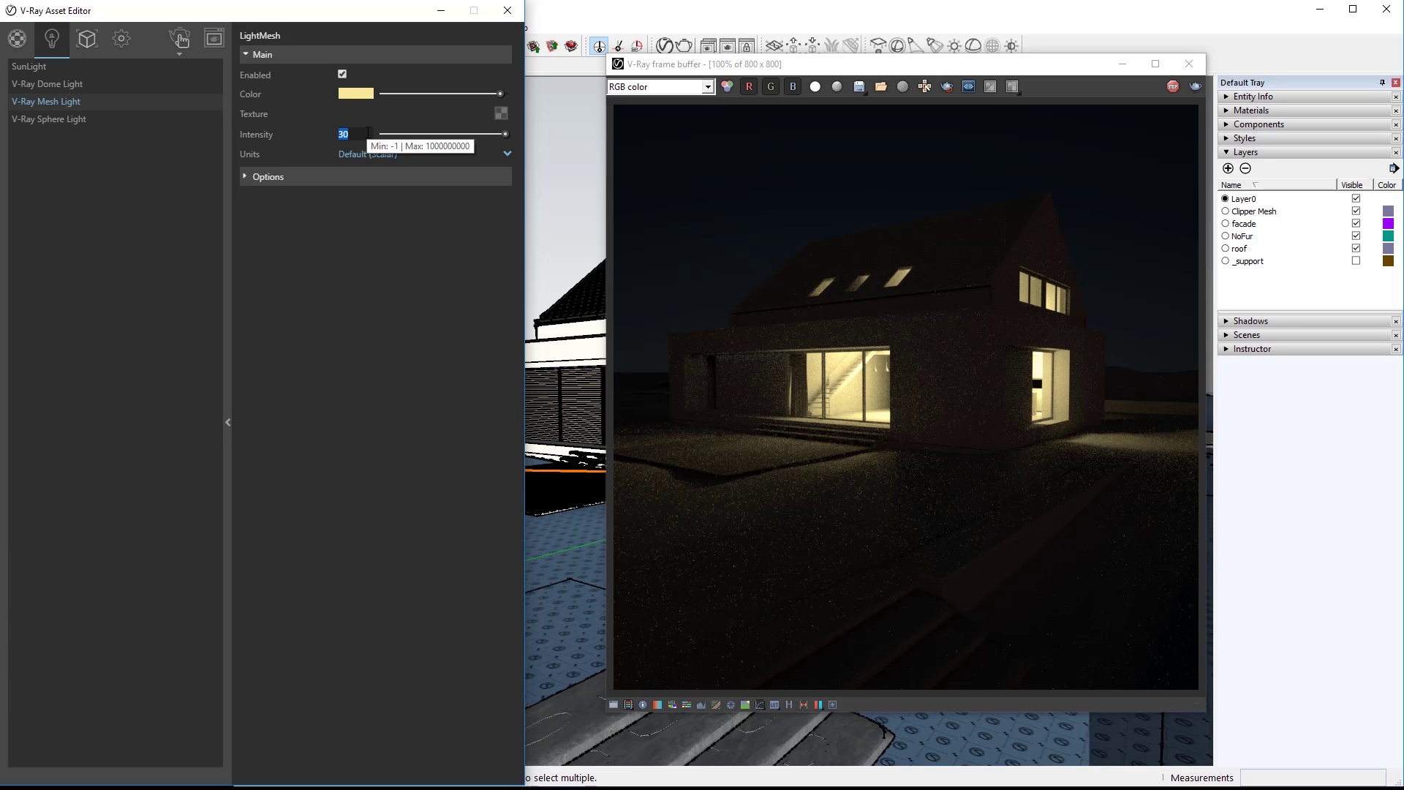
{"action": "type", "text": "350"}
{"action": "key", "text": "Return"}
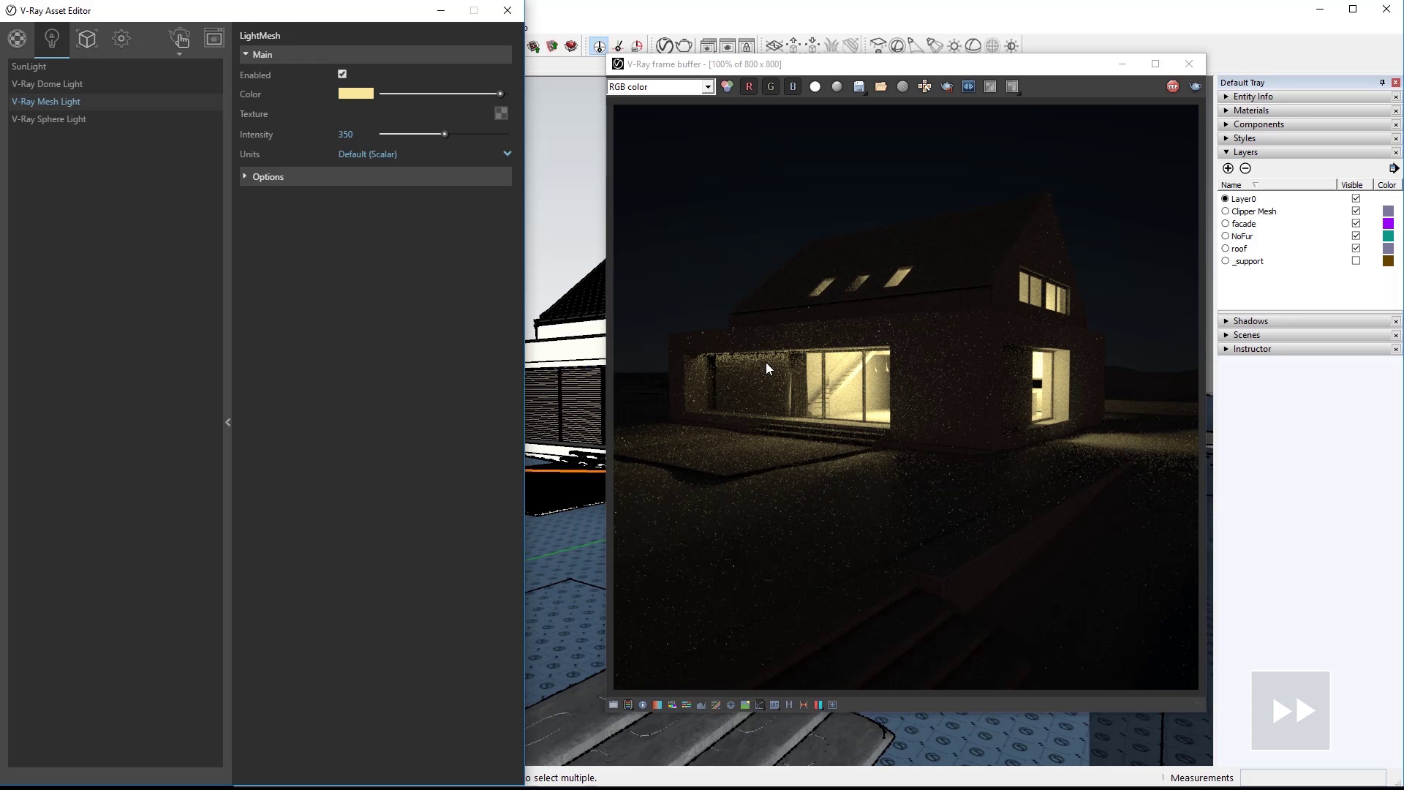
{"action": "left_click", "coordinate": [1176, 88]}
Step: Stop and close the render, collapse the light settings and show render settings
{"action": "left_click", "coordinate": [1179, 89]}
{"action": "left_click", "coordinate": [1188, 66]}
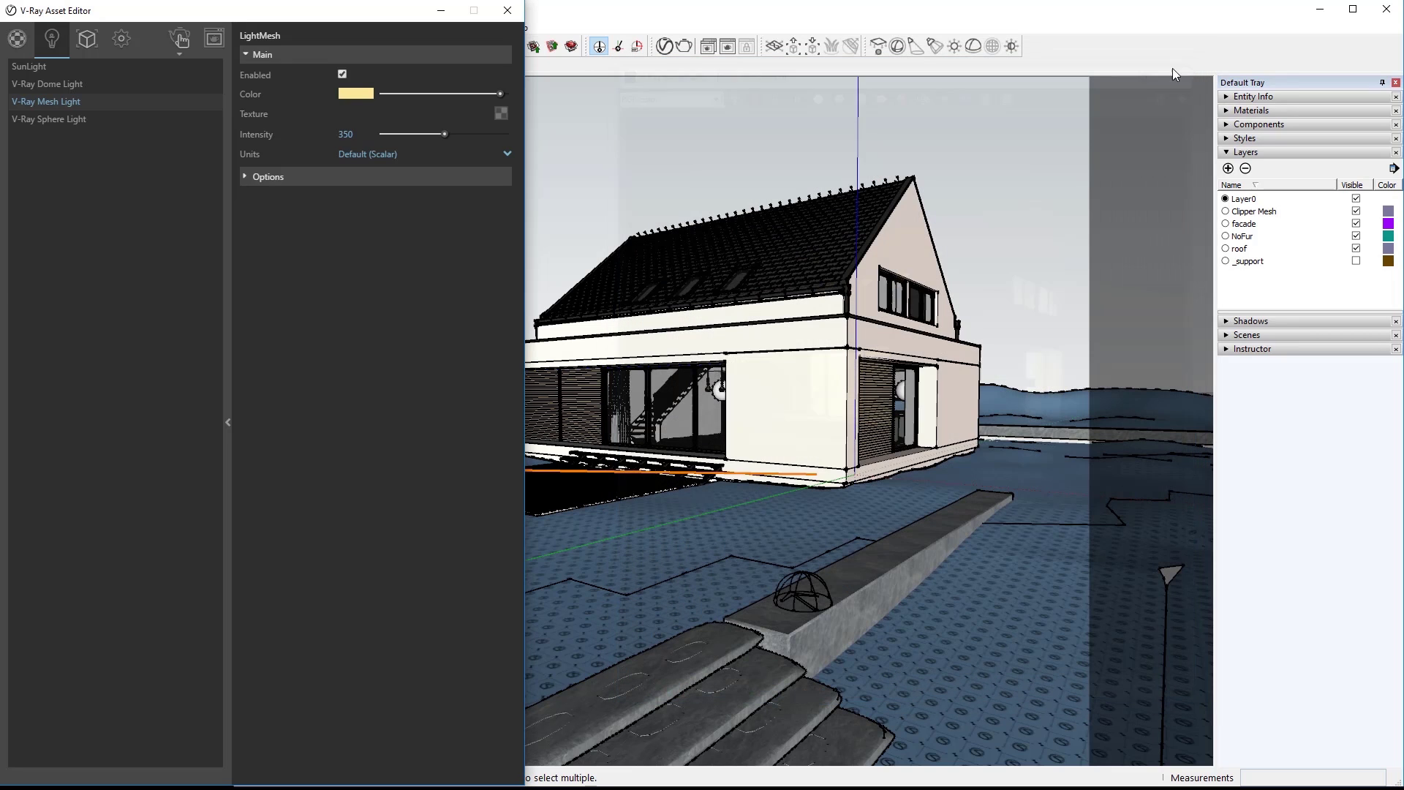
{"action": "left_click", "coordinate": [228, 234]}
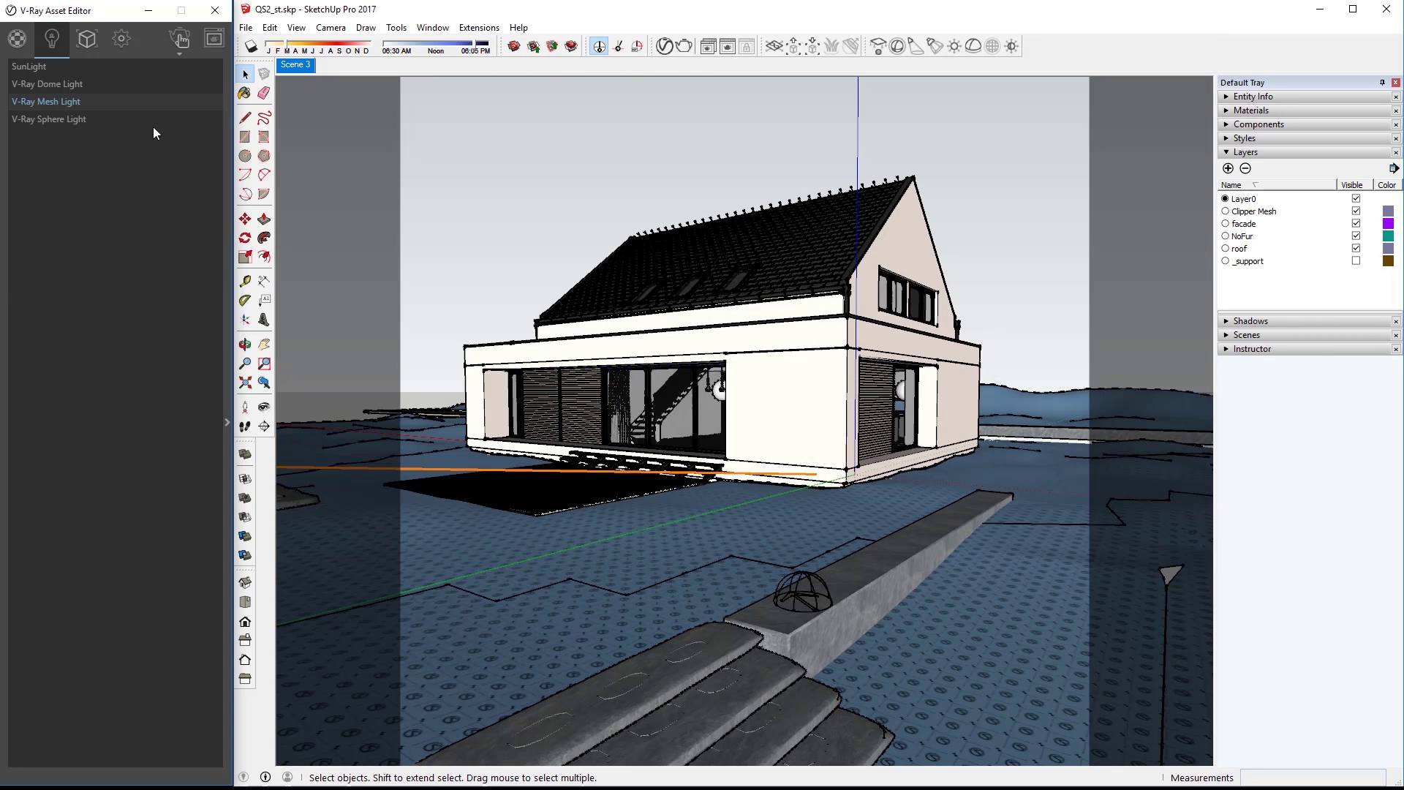
{"action": "left_click", "coordinate": [121, 44]}
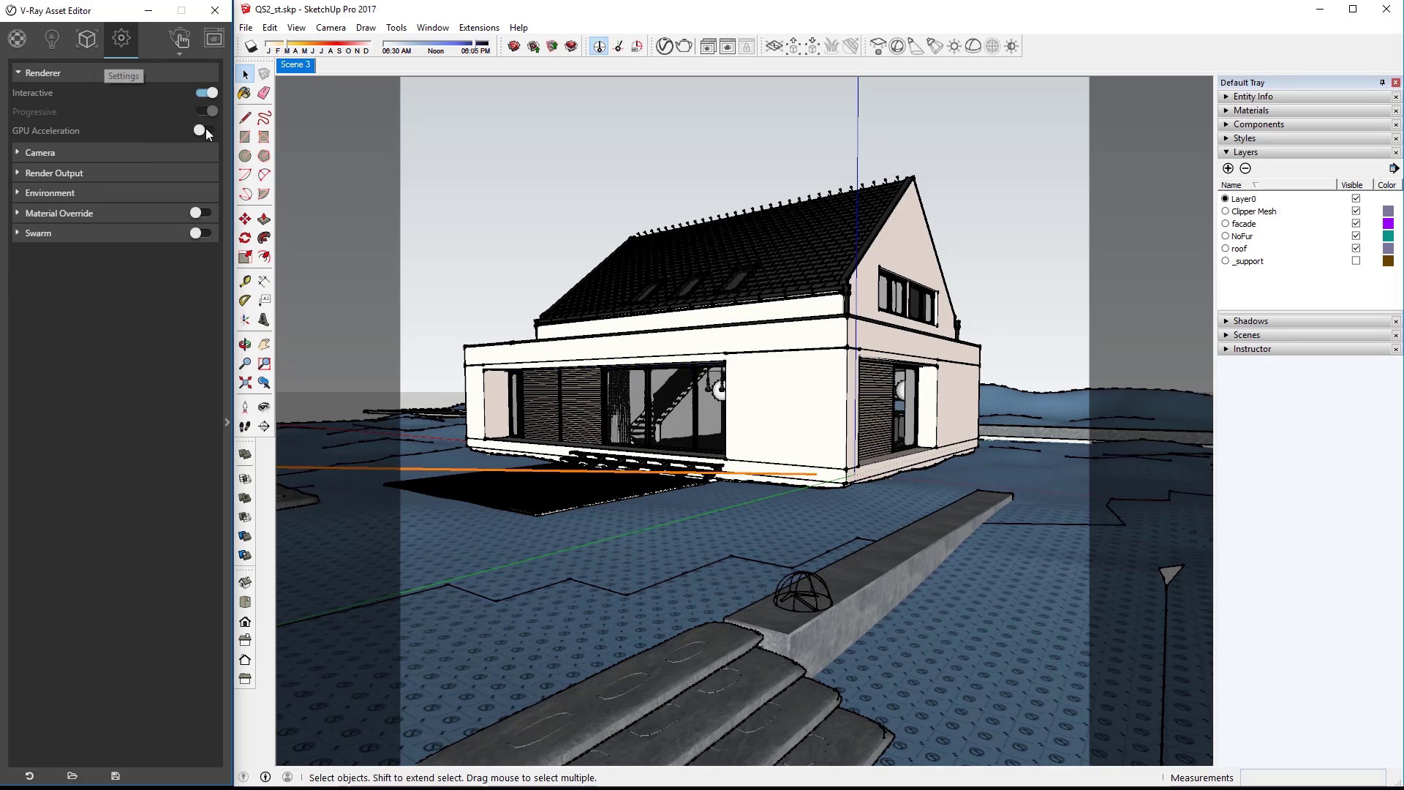
Step: Grow fur grass on the ground terrain, then return to the Lights list
{"action": "left_click", "coordinate": [729, 577]}
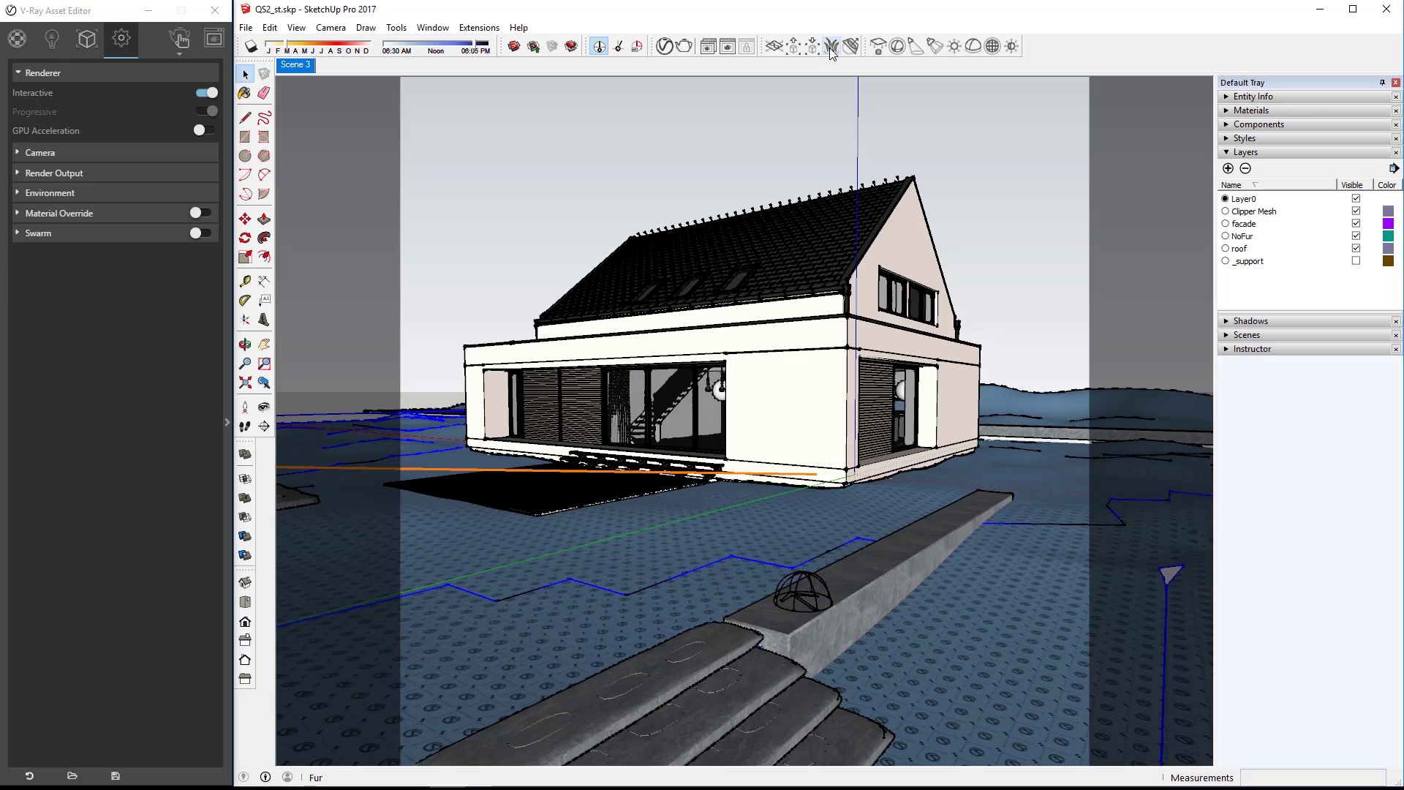
{"action": "left_click", "coordinate": [758, 529]}
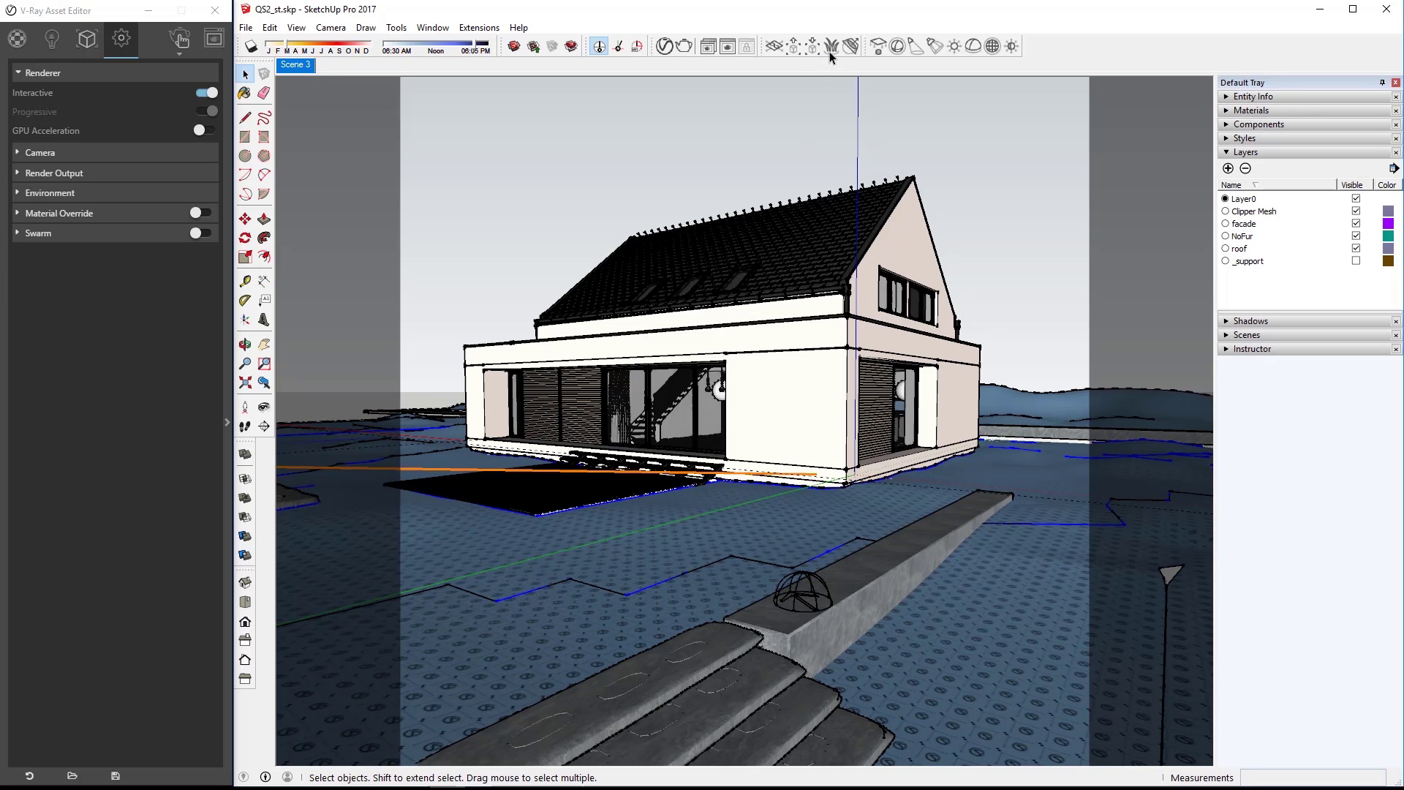
{"action": "left_click", "coordinate": [50, 41]}
{"action": "left_click", "coordinate": [175, 55]}
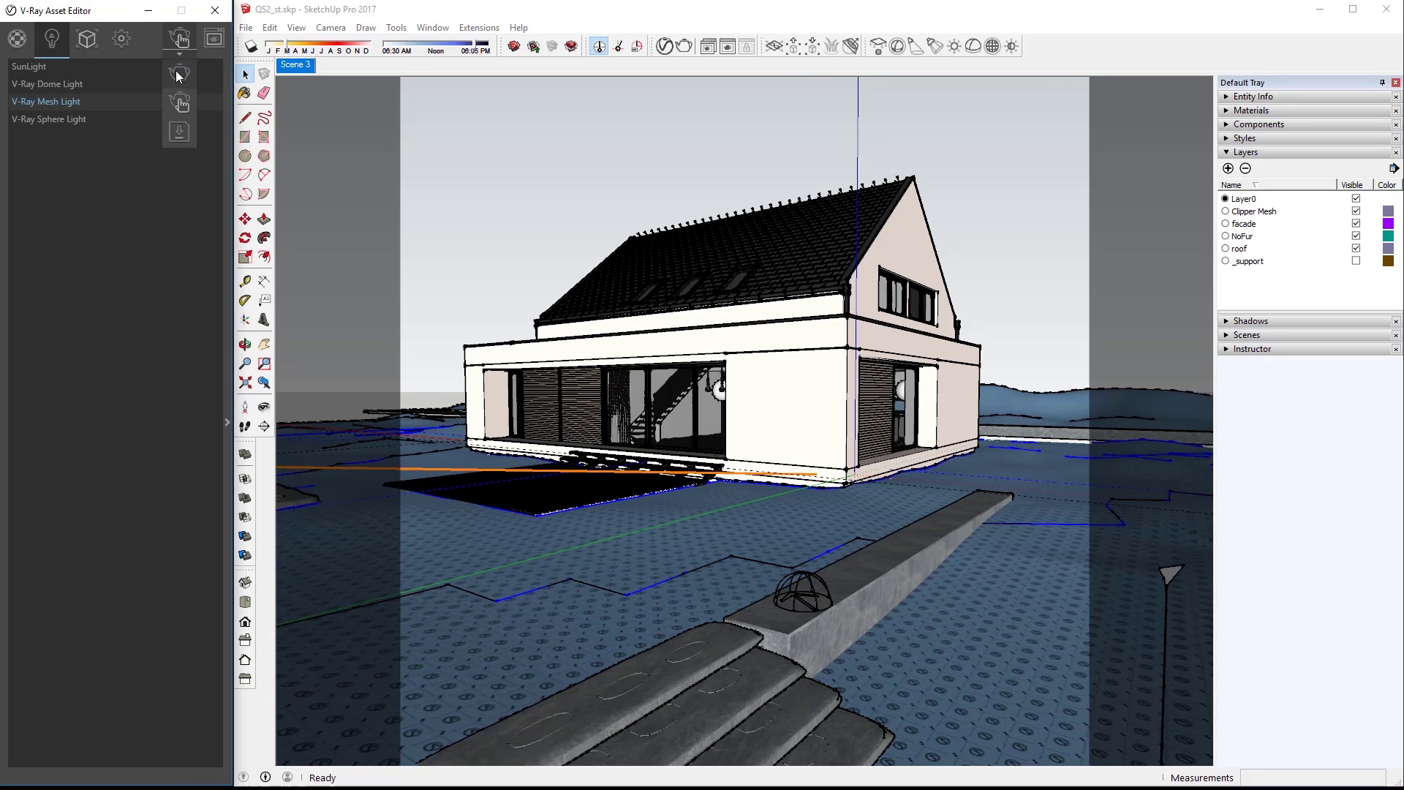
Step: Turn on Color Balance in the V-Ray frame buffer's image corrections
{"action": "left_click", "coordinate": [177, 74]}
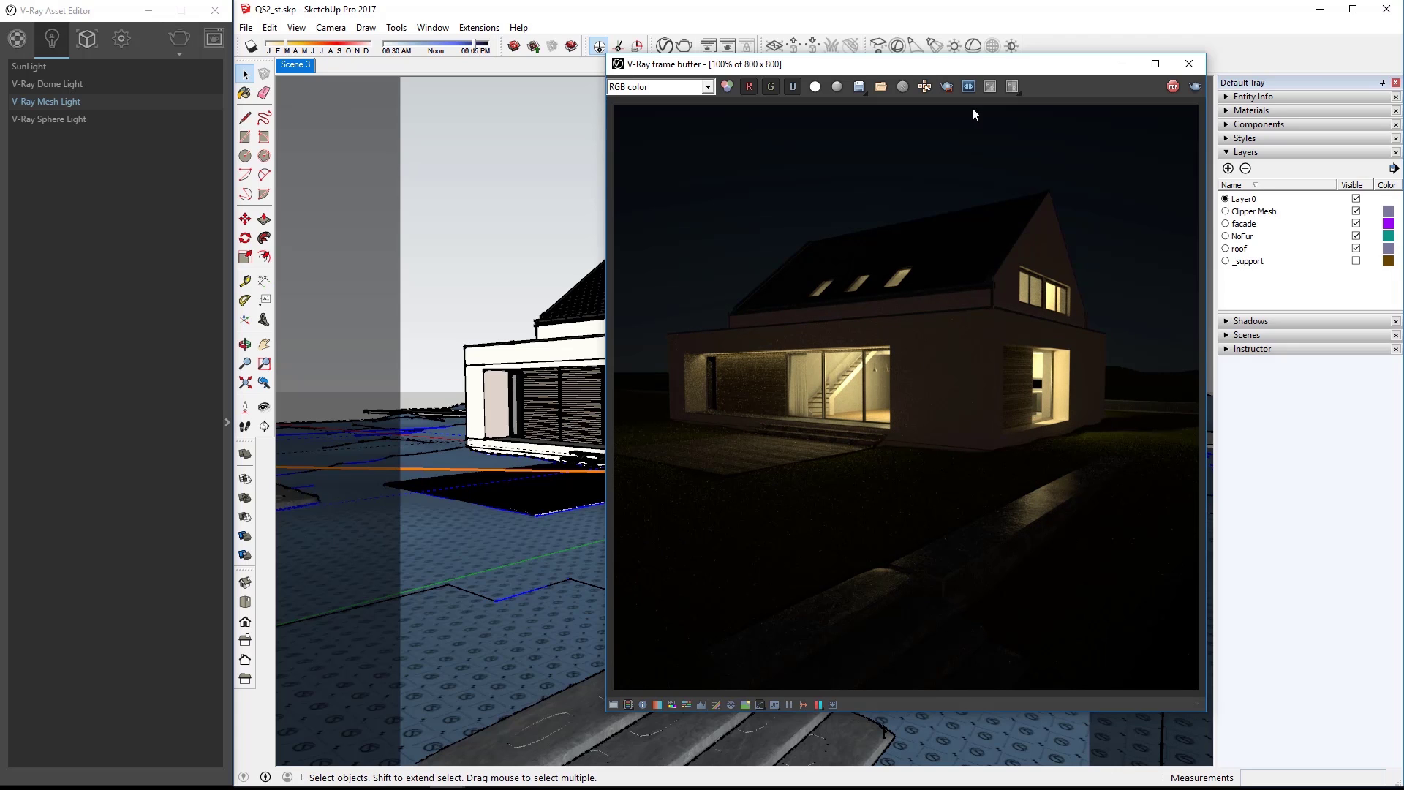
{"action": "left_click_drag", "start_coordinate": [987, 70], "coordinate": [665, 40]}
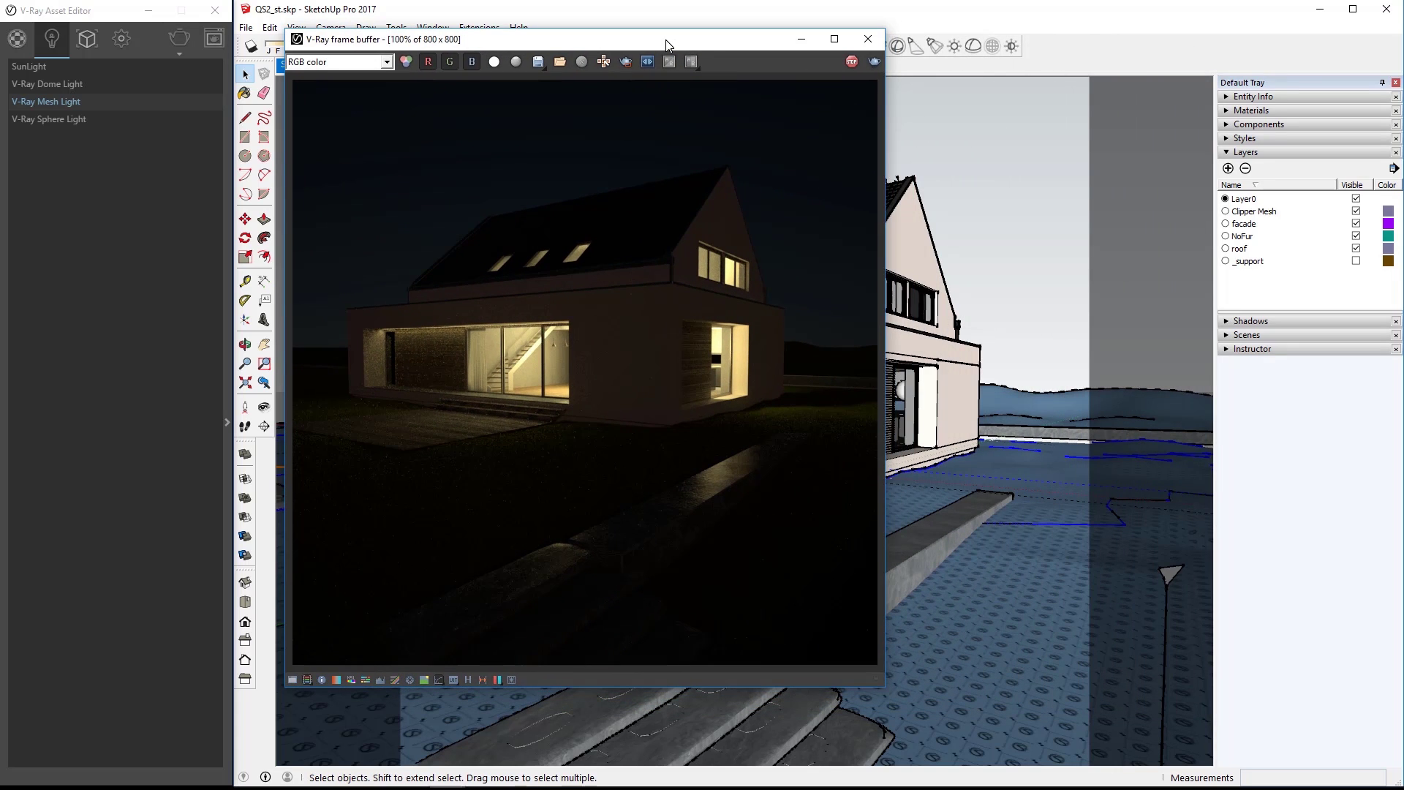
{"action": "left_click", "coordinate": [293, 680]}
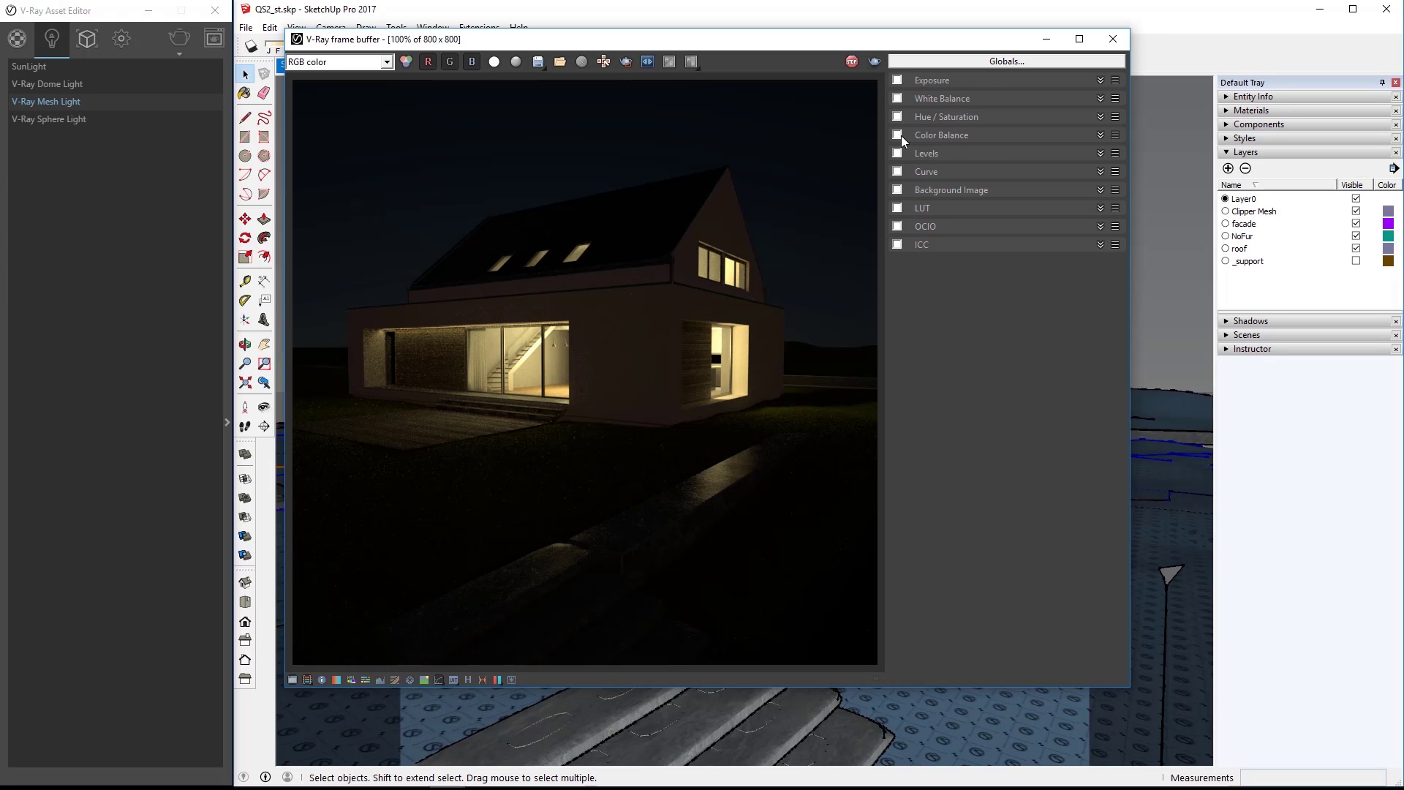
{"action": "left_click", "coordinate": [912, 135]}
{"action": "left_click", "coordinate": [898, 135]}
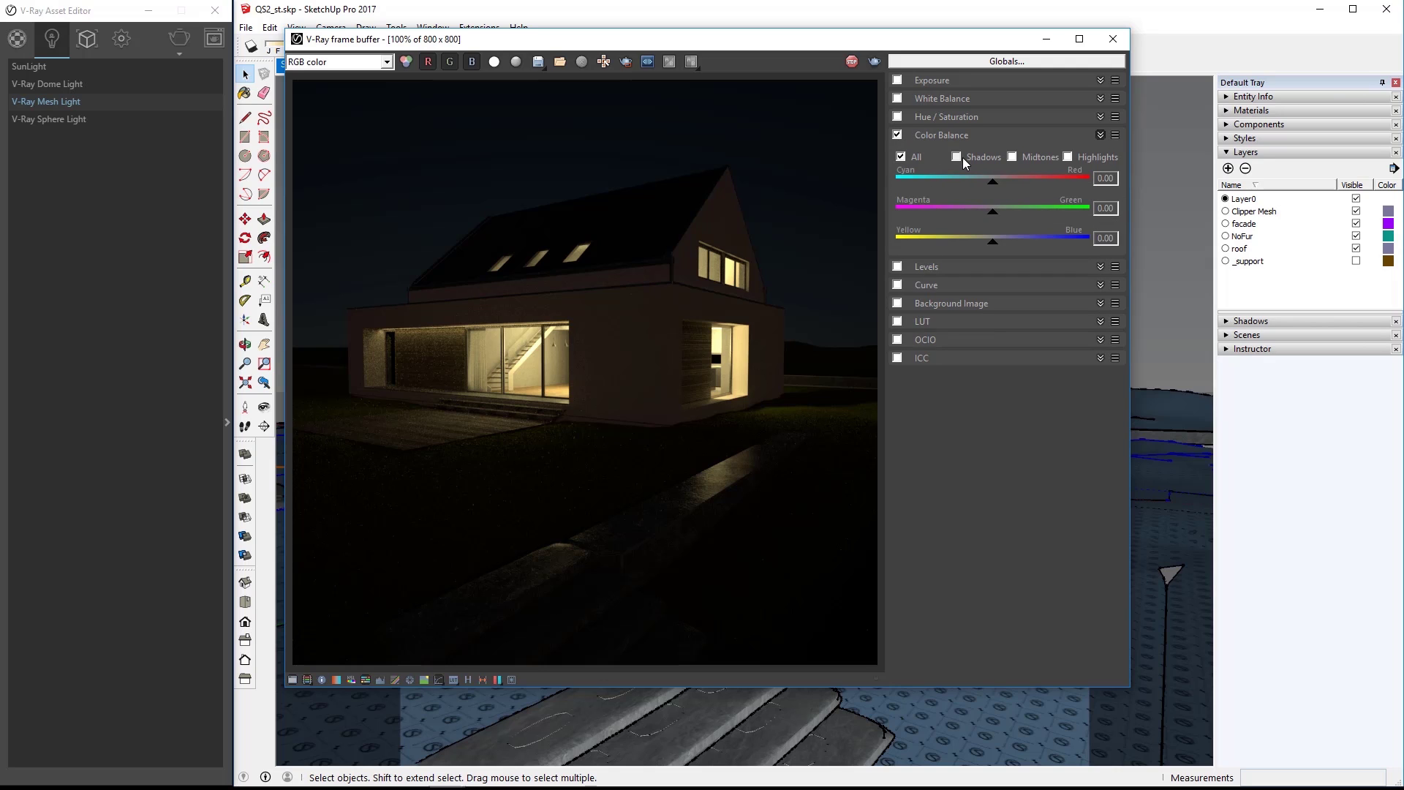
Step: Shift the shadows slightly toward cyan and blue, and the midtones slightly toward green
{"action": "left_click", "coordinate": [963, 159]}
{"action": "left_click_drag", "start_coordinate": [992, 183], "coordinate": [995, 188]}
{"action": "mouse_move", "coordinate": [993, 242]}
{"action": "left_mouse_down"}
{"action": "mouse_move", "coordinate": [994, 188]}
{"action": "mouse_move", "coordinate": [991, 248]}
{"action": "left_mouse_up"}
{"action": "left_click", "coordinate": [1068, 156]}
{"action": "left_click", "coordinate": [1013, 156]}
{"action": "left_click_drag", "start_coordinate": [996, 215], "coordinate": [1000, 248]}
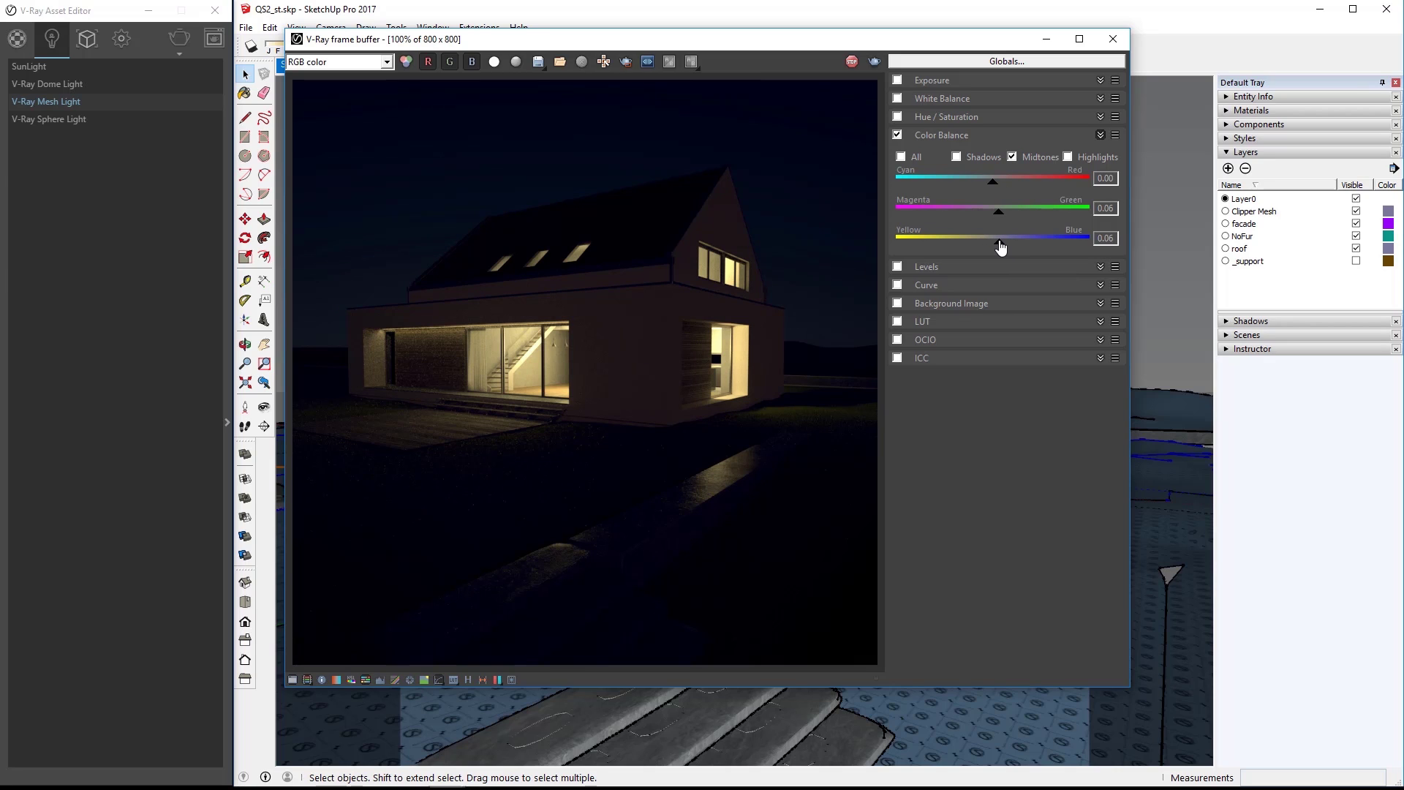
Step: Collapse the Color Balance settings and stop the interactive render
{"action": "left_click", "coordinate": [948, 139]}
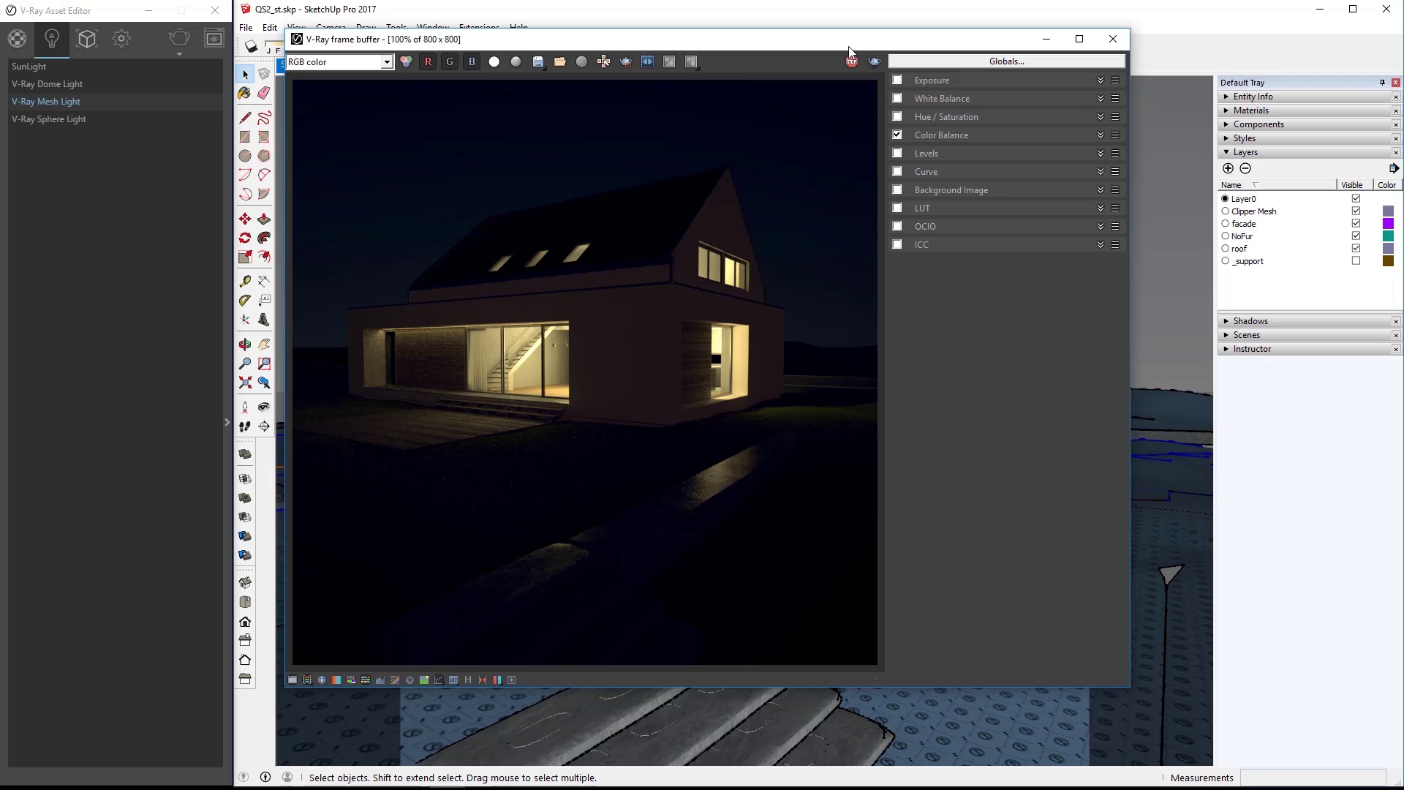
{"action": "left_click_drag", "start_coordinate": [849, 51], "coordinate": [904, 71]}
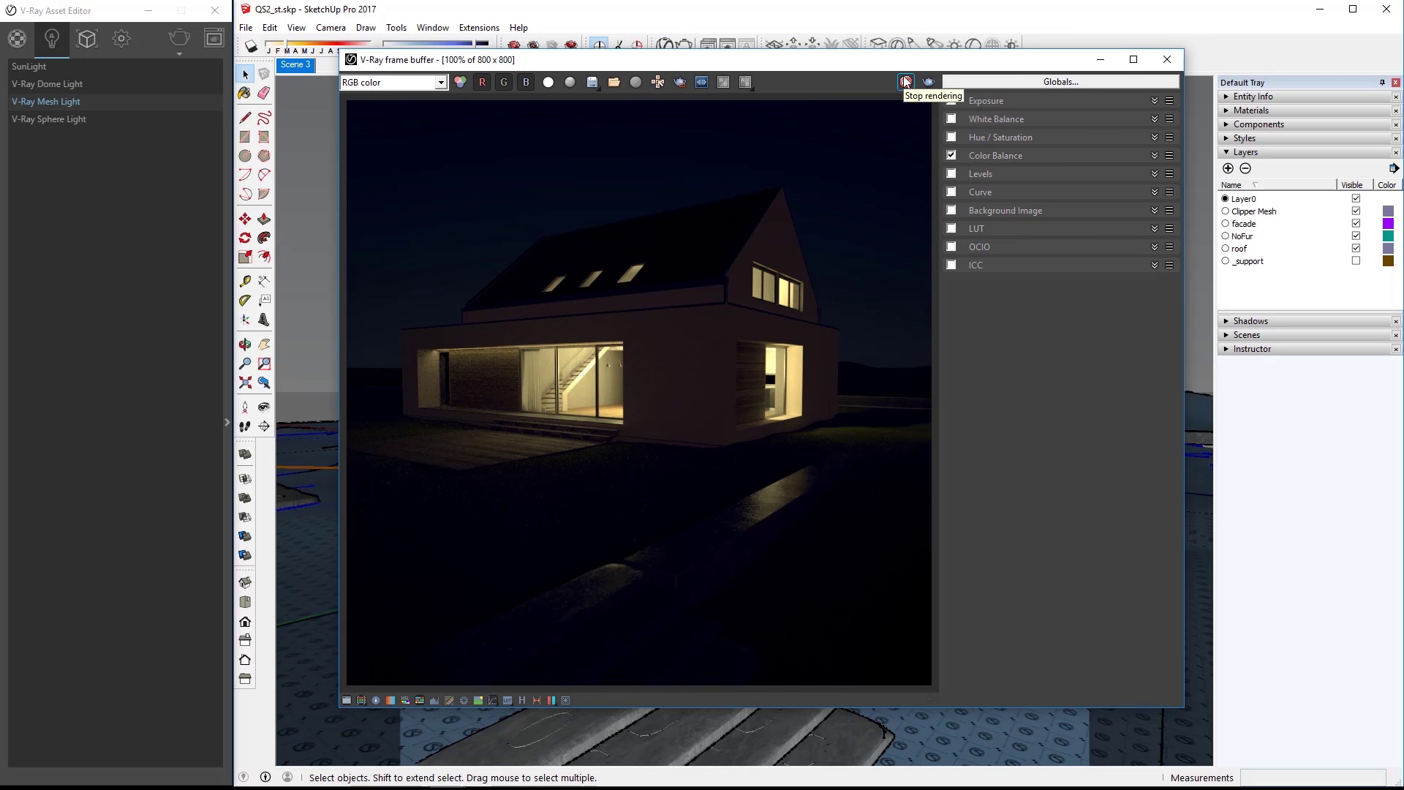
{"action": "left_click", "coordinate": [905, 82]}
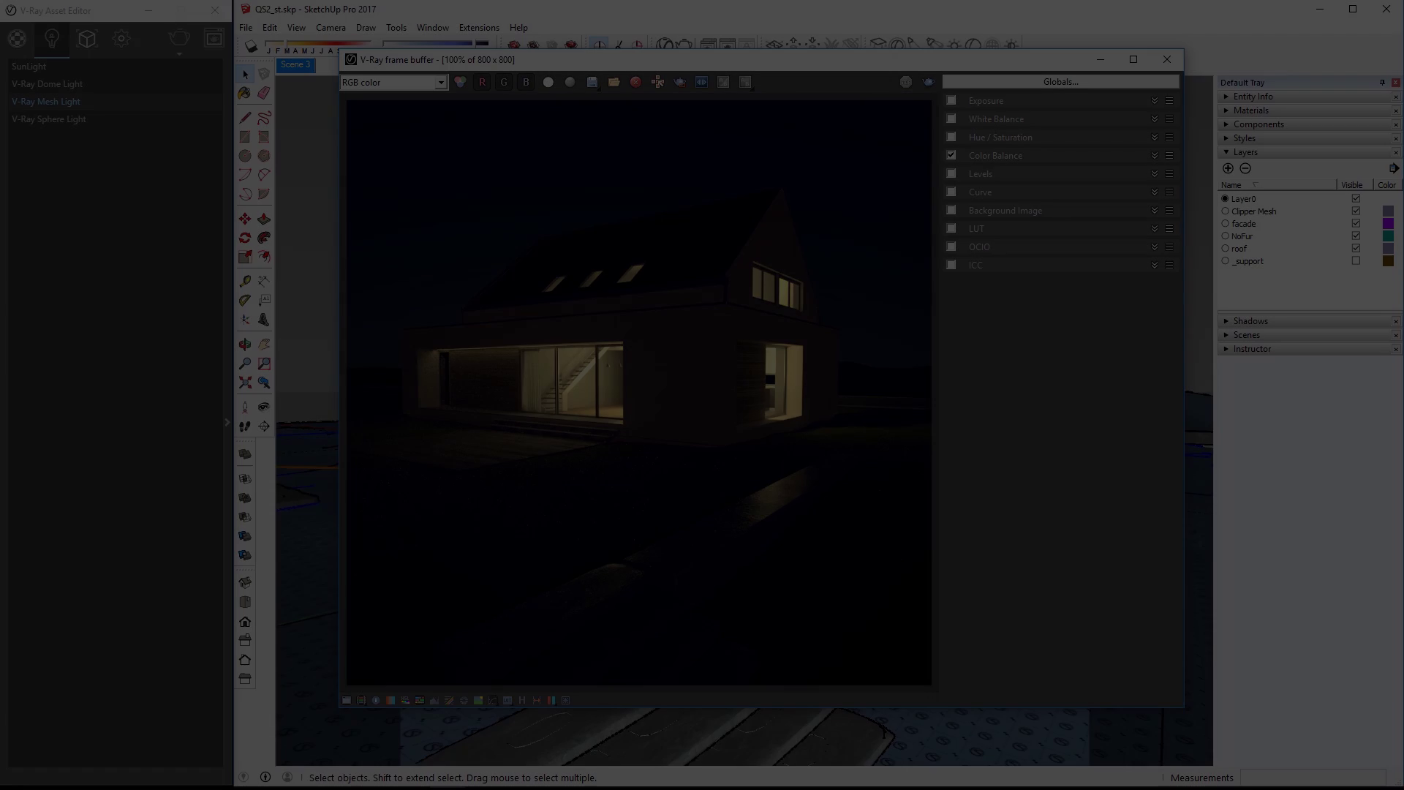